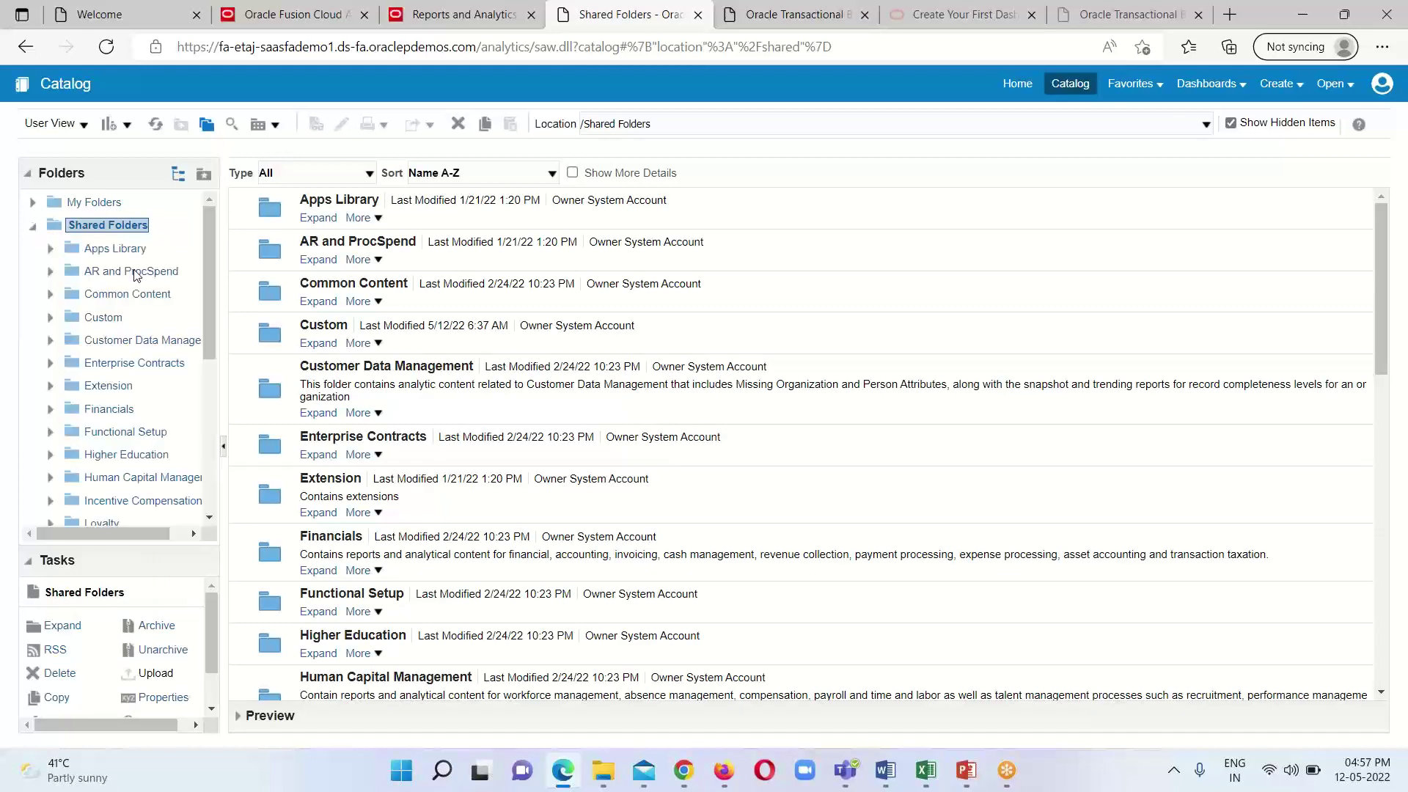
Browse the shared catalog to the nested folder /Shared Folders/Custom/My Analysis/My Analysis.
left_click(88, 319)
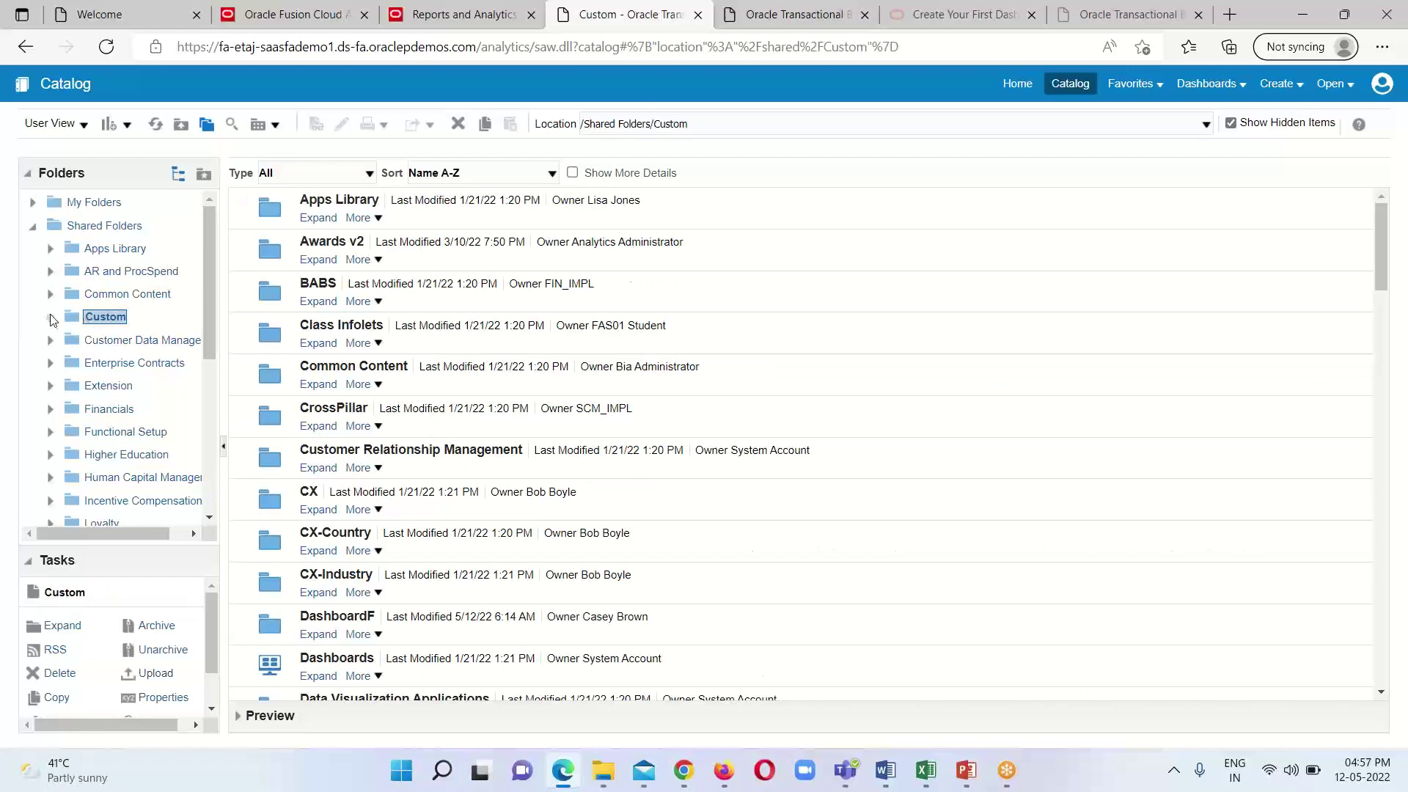
left_click(51, 318)
scroll(103, 425, "down", 3)
scroll(107, 447, "down", 10)
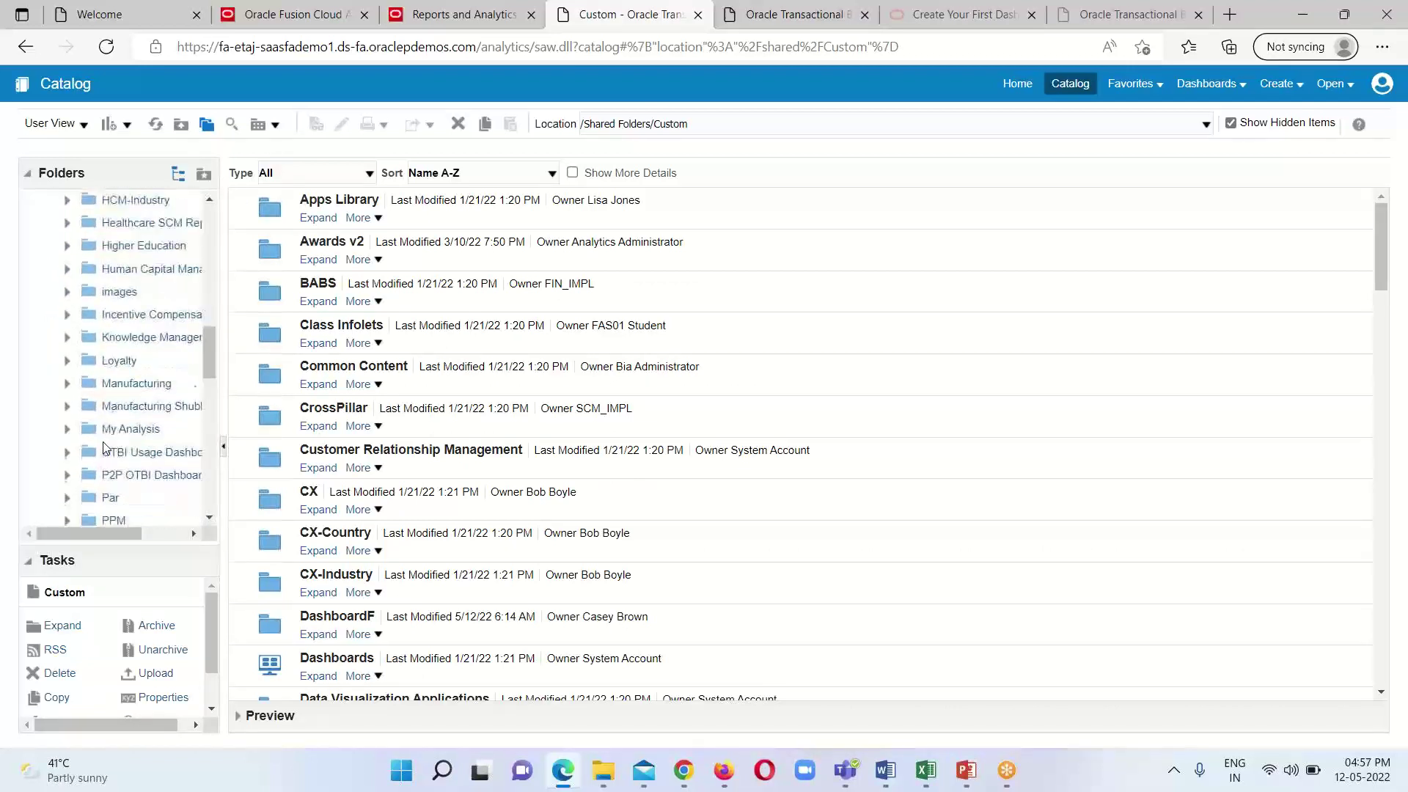
scroll(106, 447, "down", 1)
left_click(106, 407)
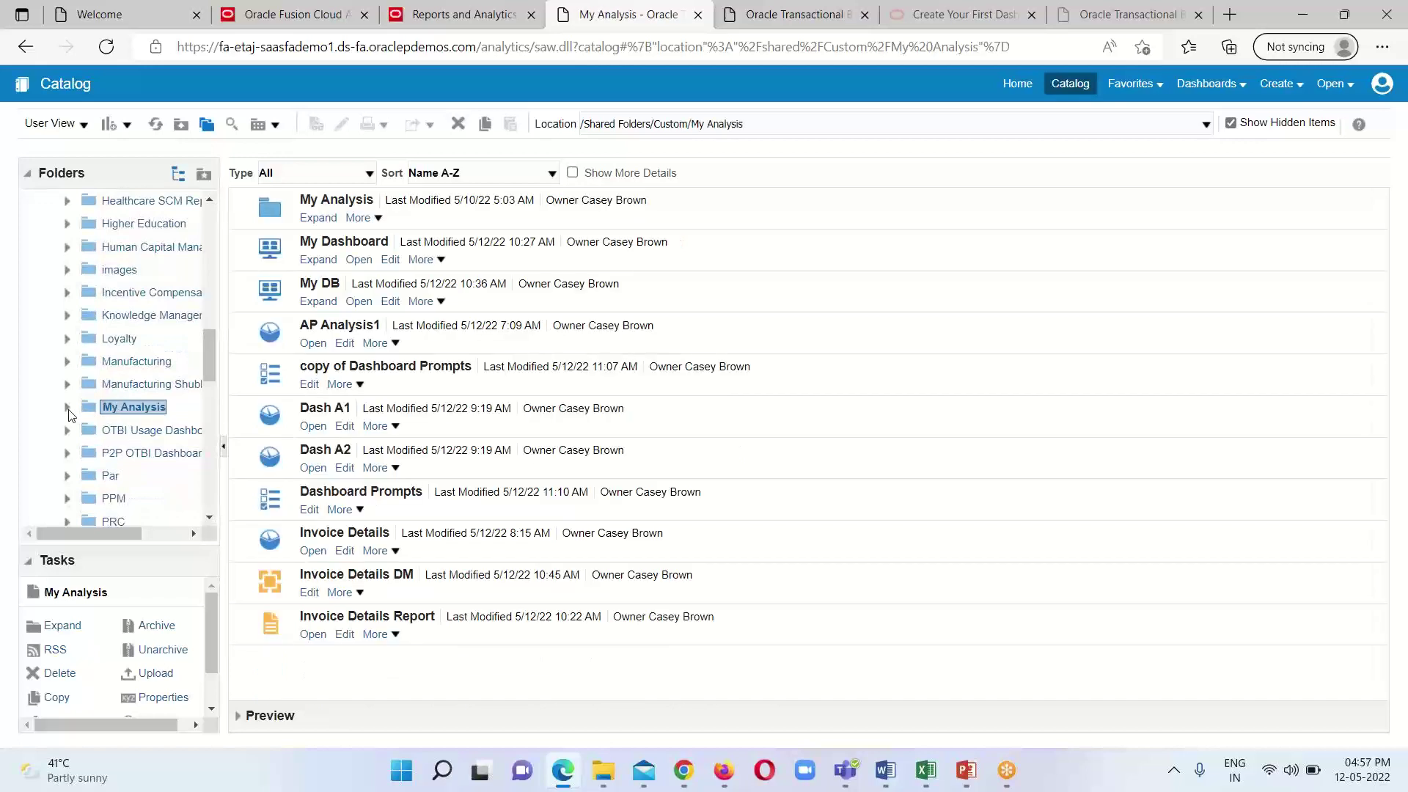
left_click(319, 218)
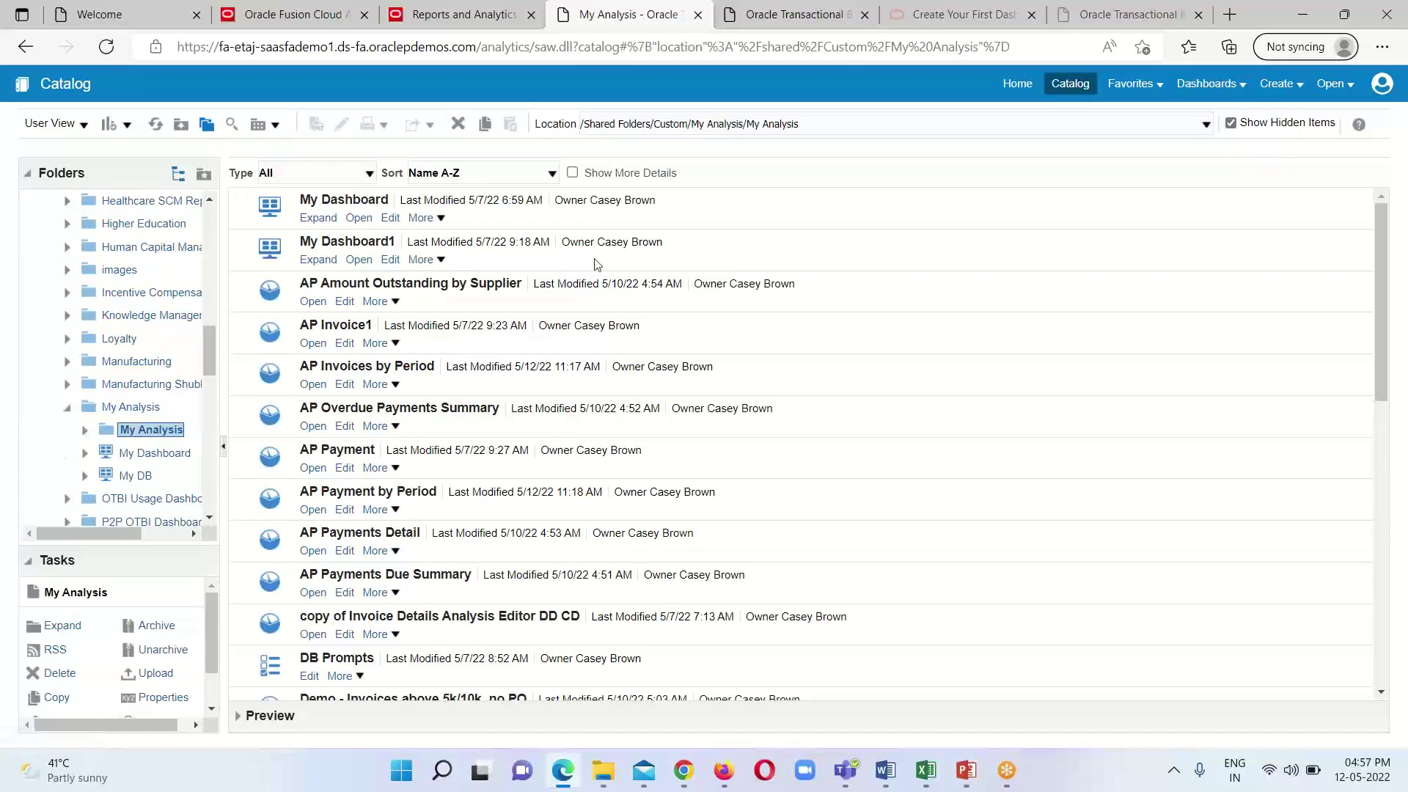
Open My Dashboard and examine its AP Invoices and AP Payment pie charts and the invoice details table.
scroll(568, 277, "down", 1)
scroll(756, 406, "up", 1)
left_click(358, 219)
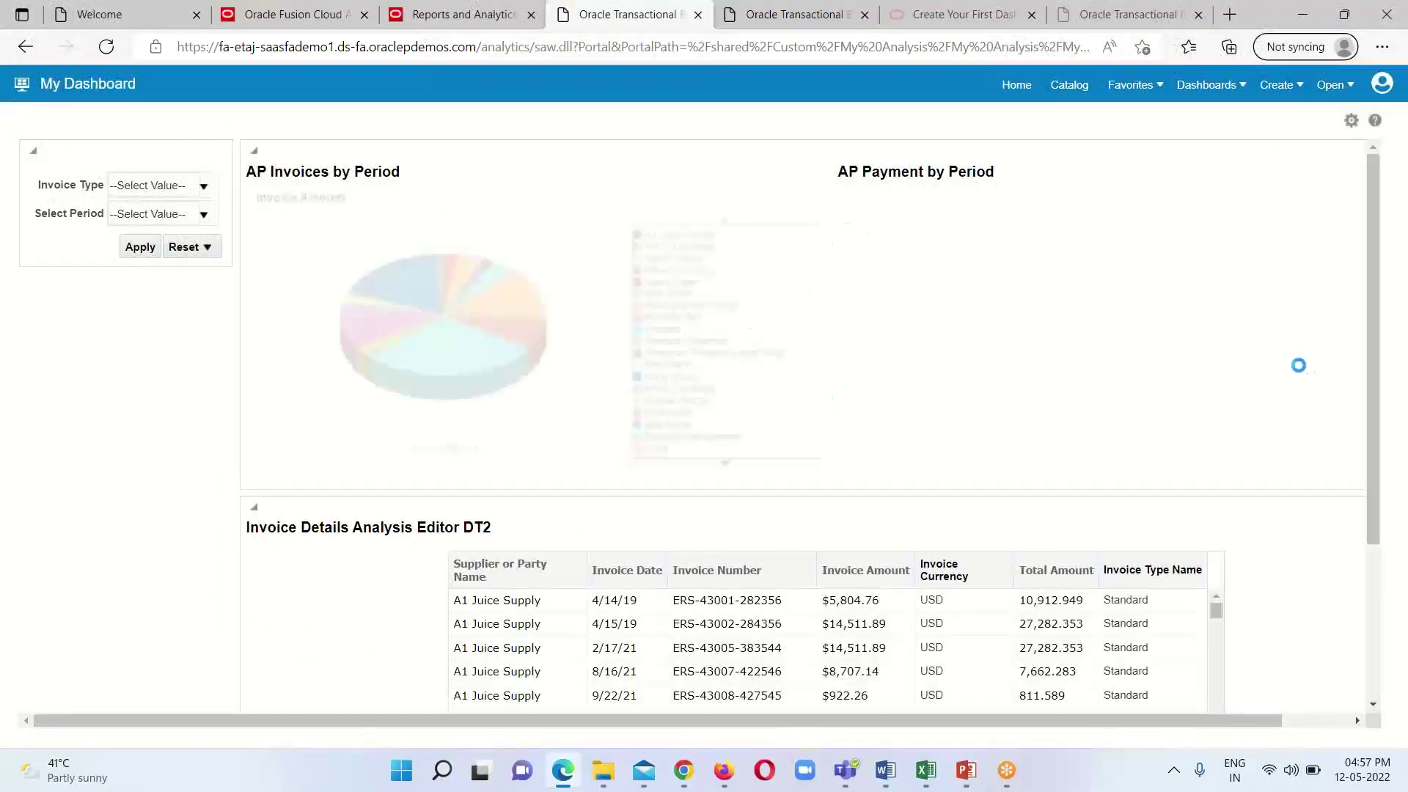
scroll(761, 475, "down", 2)
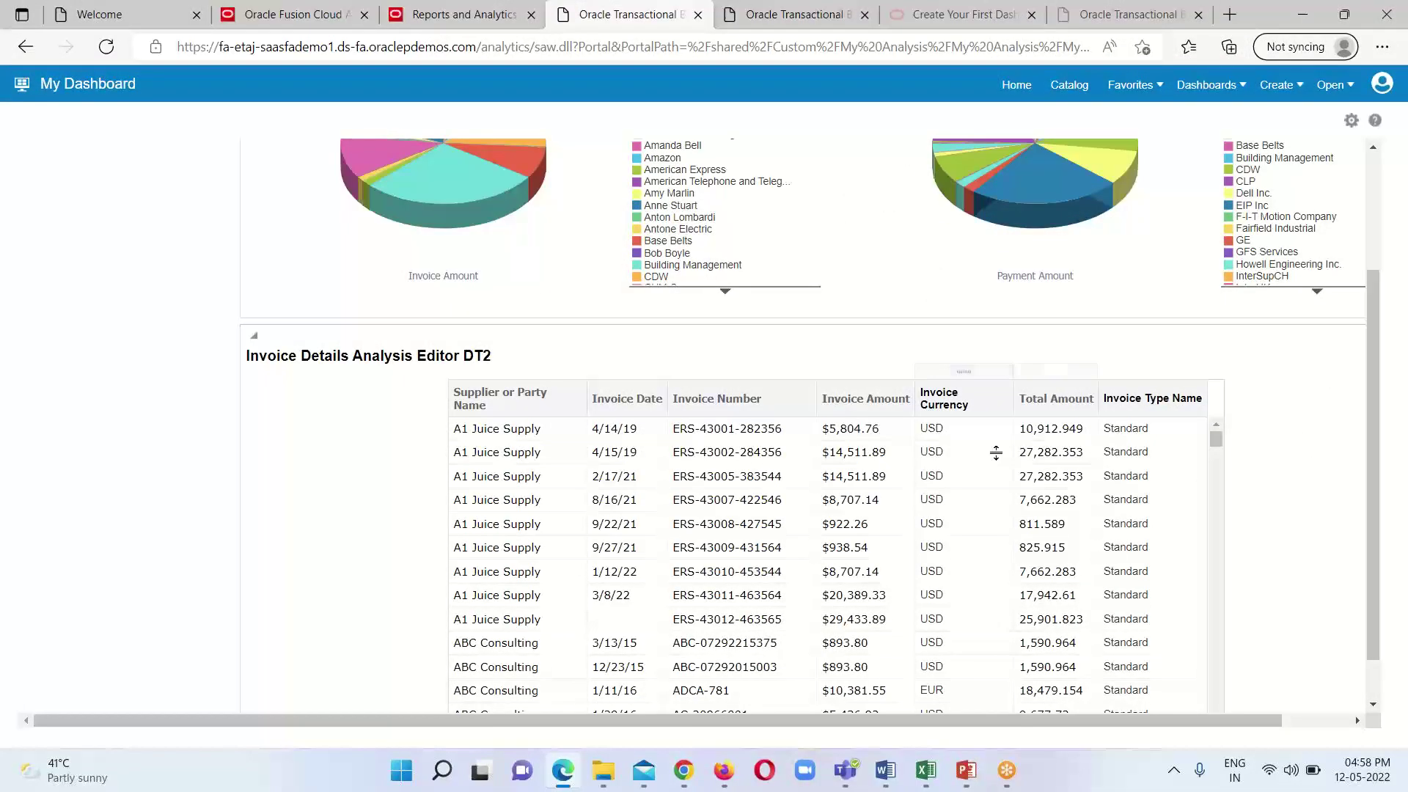
scroll(1338, 475, "up", 1)
scroll(1338, 475, "up", 2)
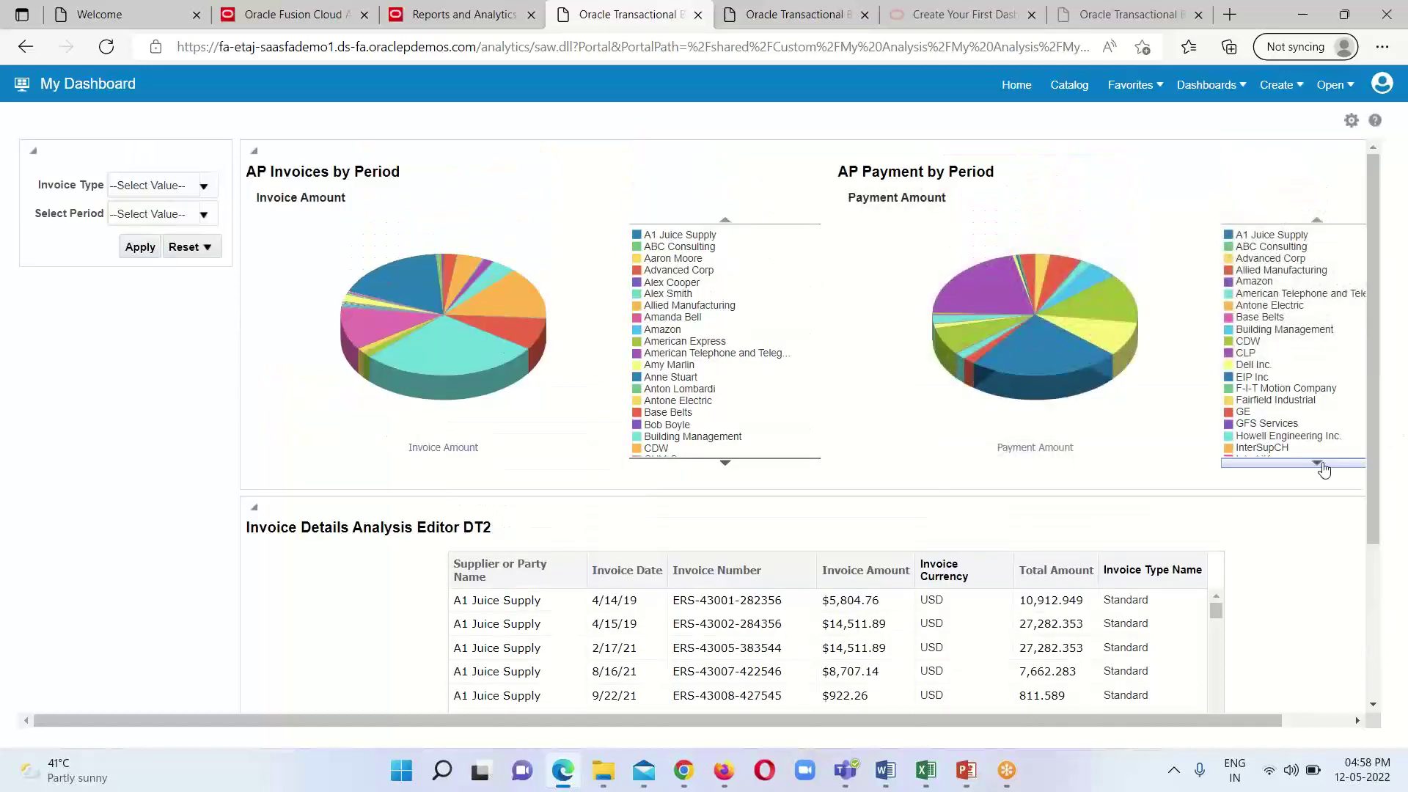
mouse_move(448, 369)
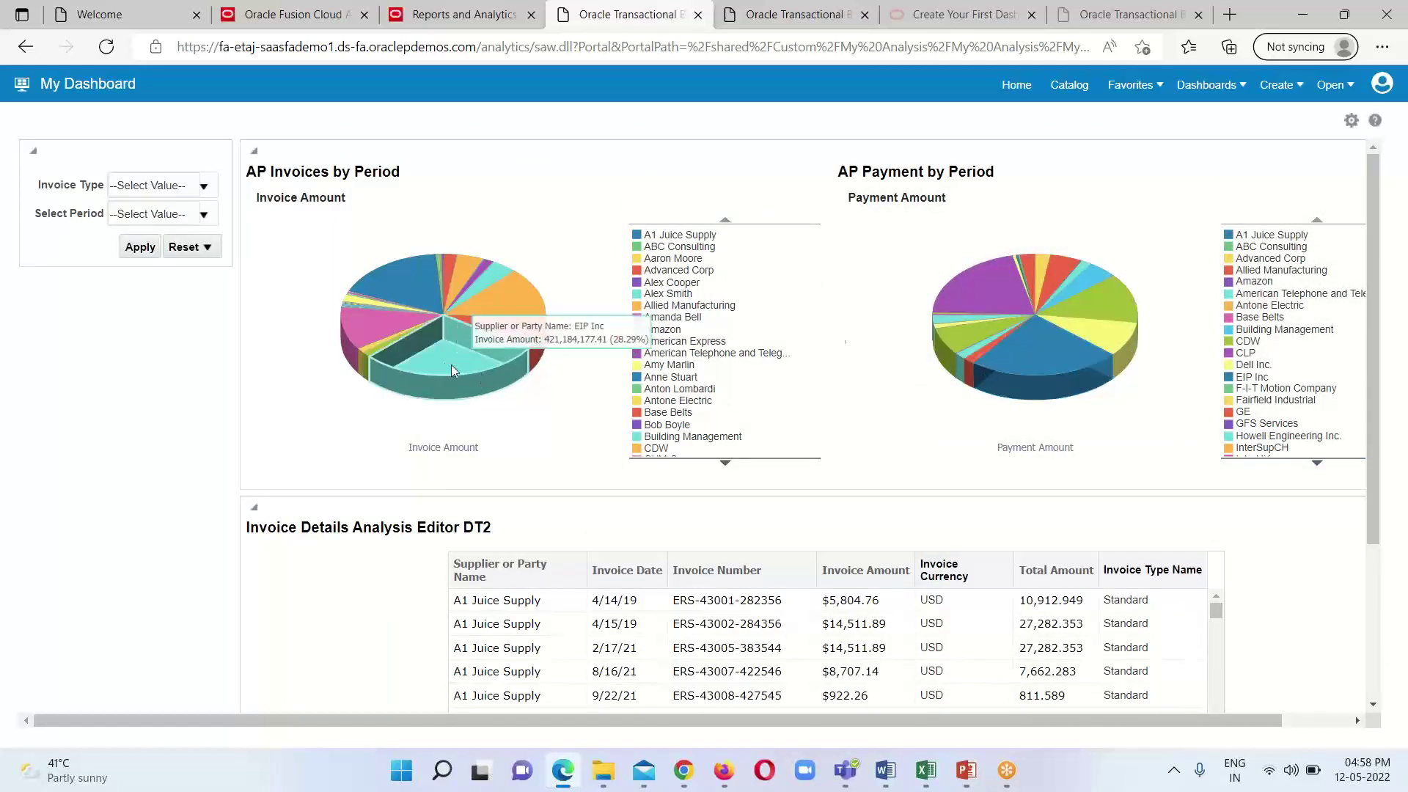
Open the AP Payment by Period analysis from the catalog and leave it without saving to return to the catalog.
left_click(1077, 90)
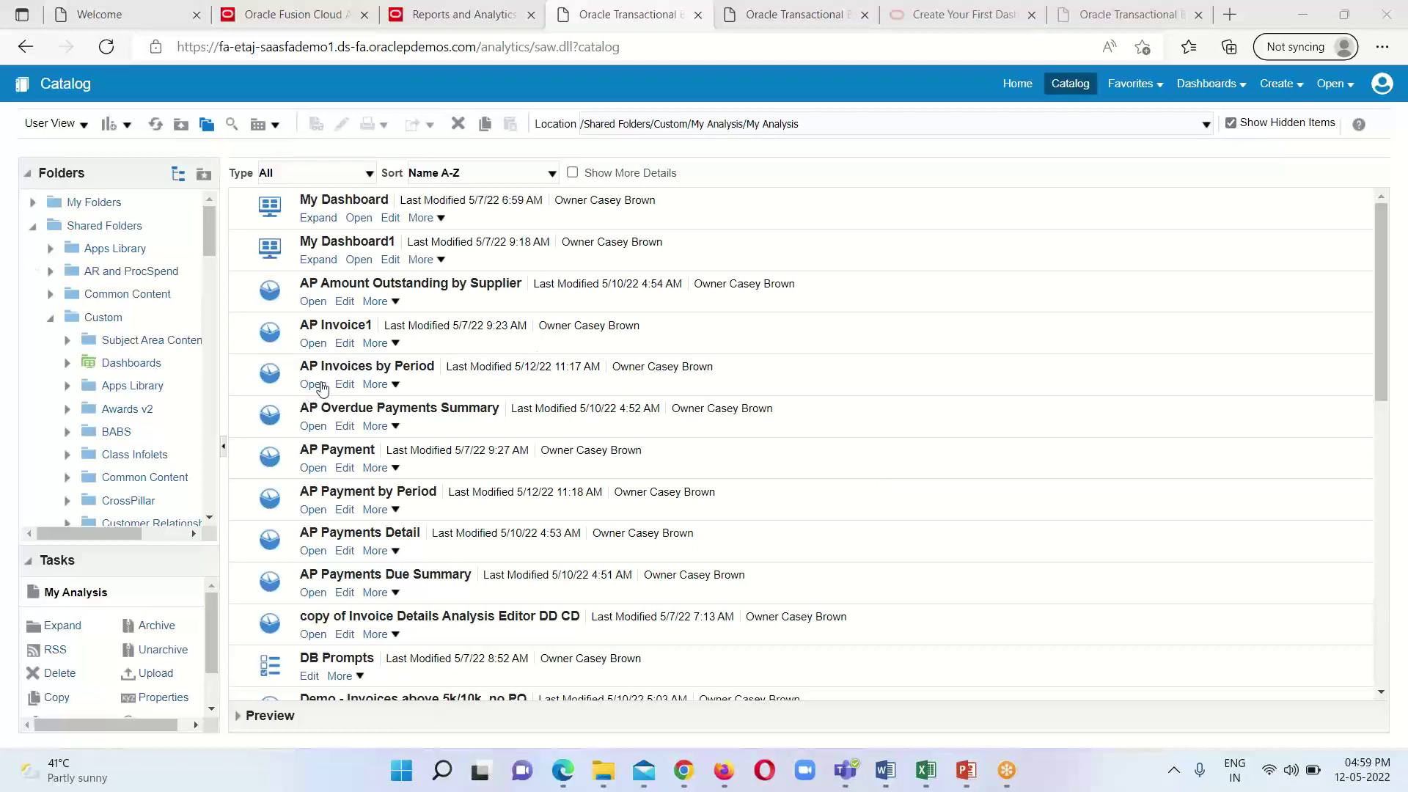
left_click(435, 389)
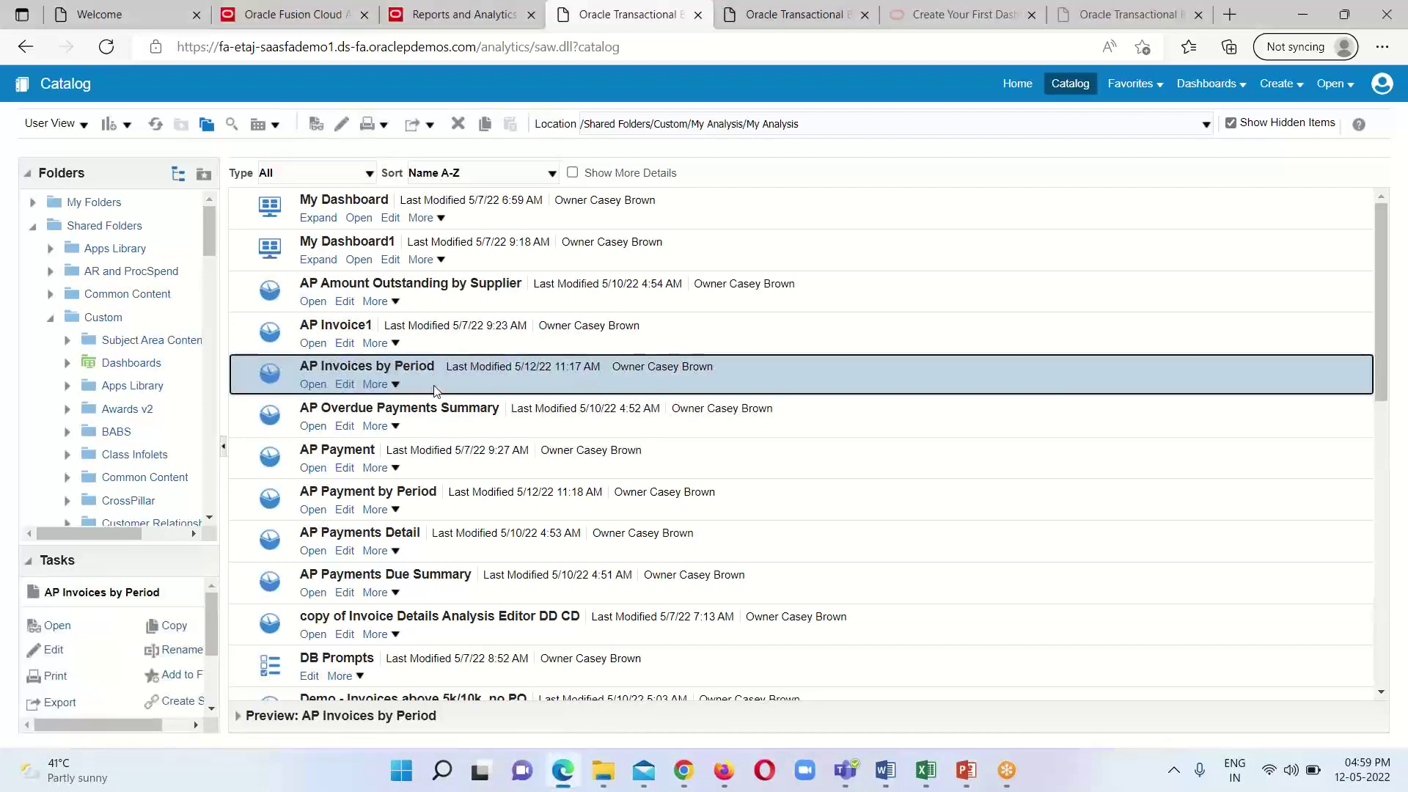
left_click(460, 514)
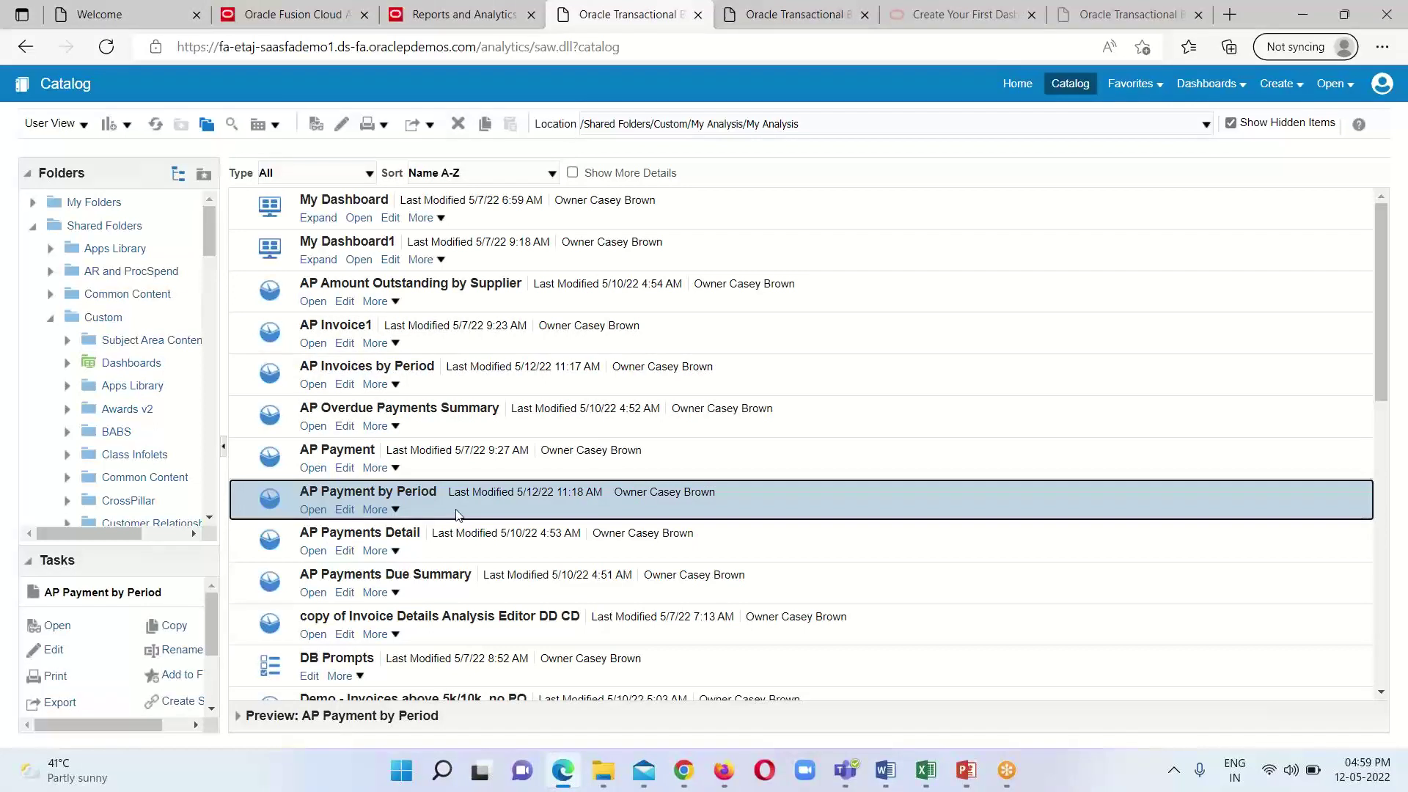
left_click(317, 509)
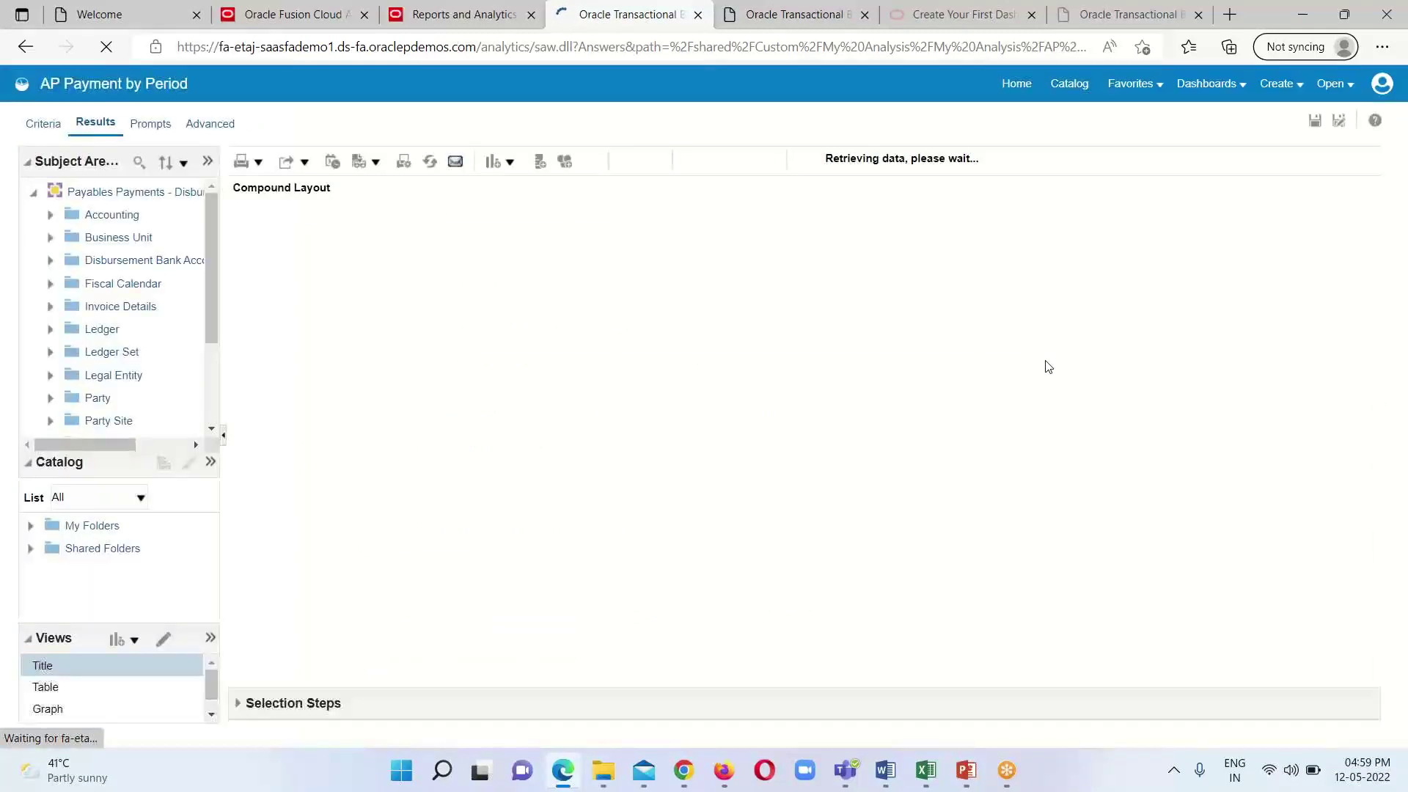
left_click(1076, 88)
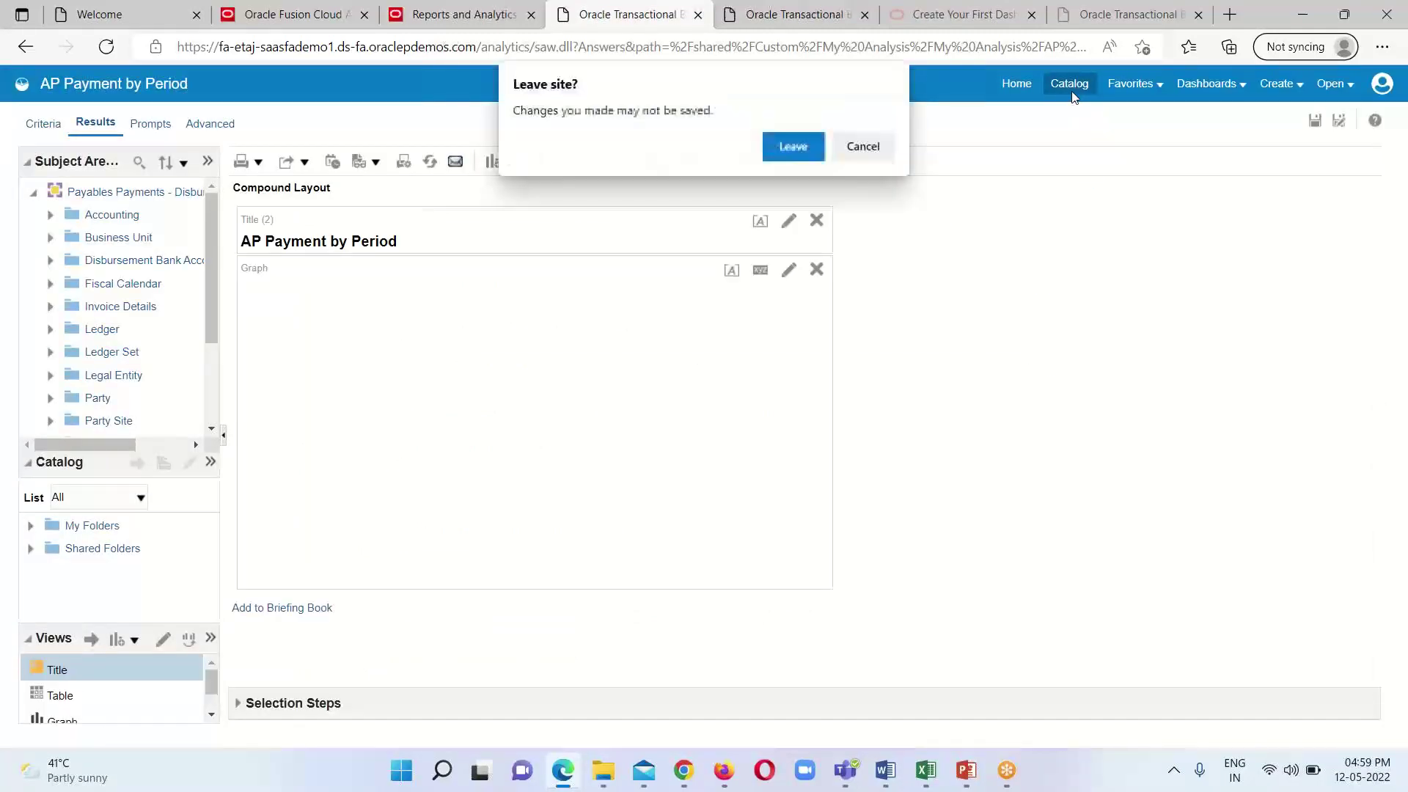
left_click(799, 146)
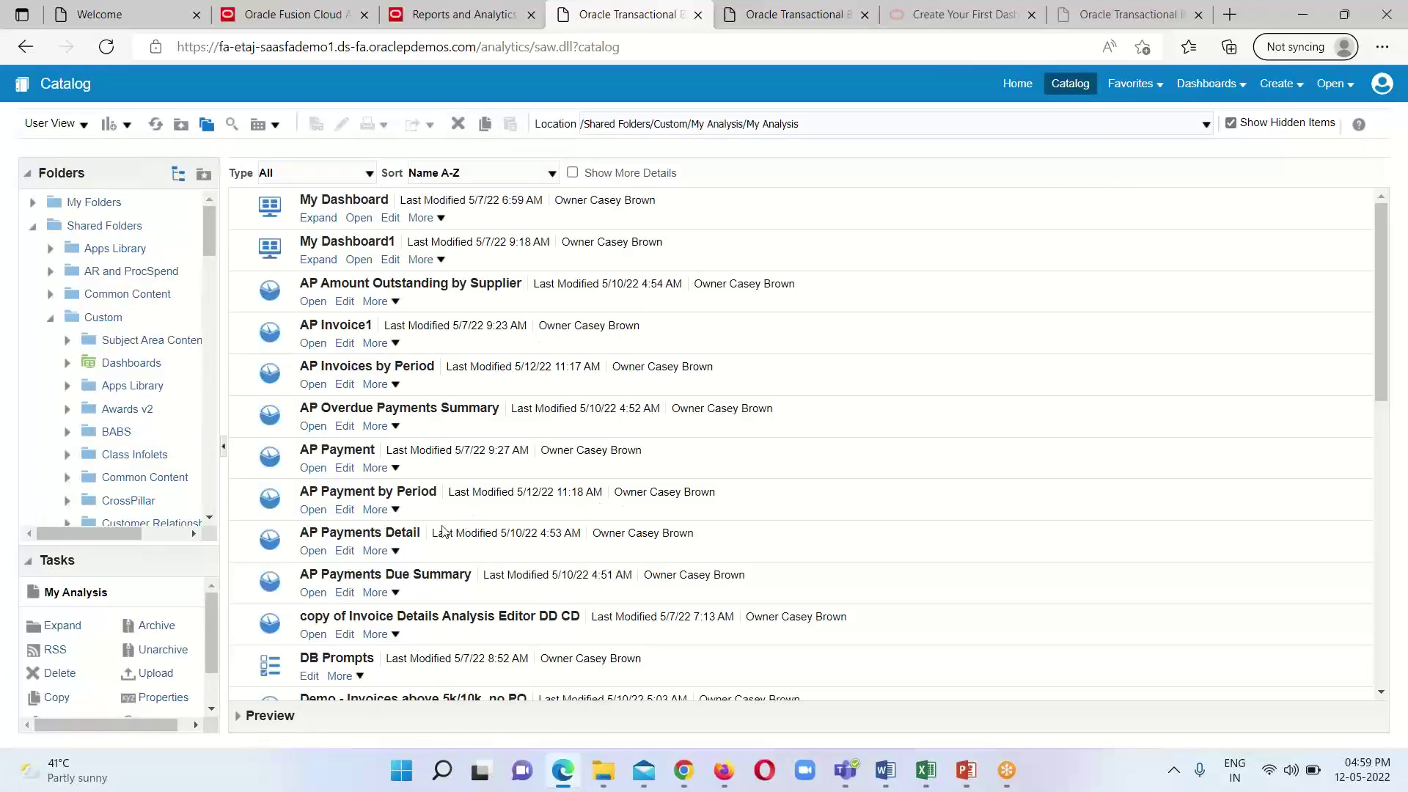
Look through the analyses in the My Analysis folder and select Invoice Details Analysis Editor DT2.
scroll(535, 353, "down", 1)
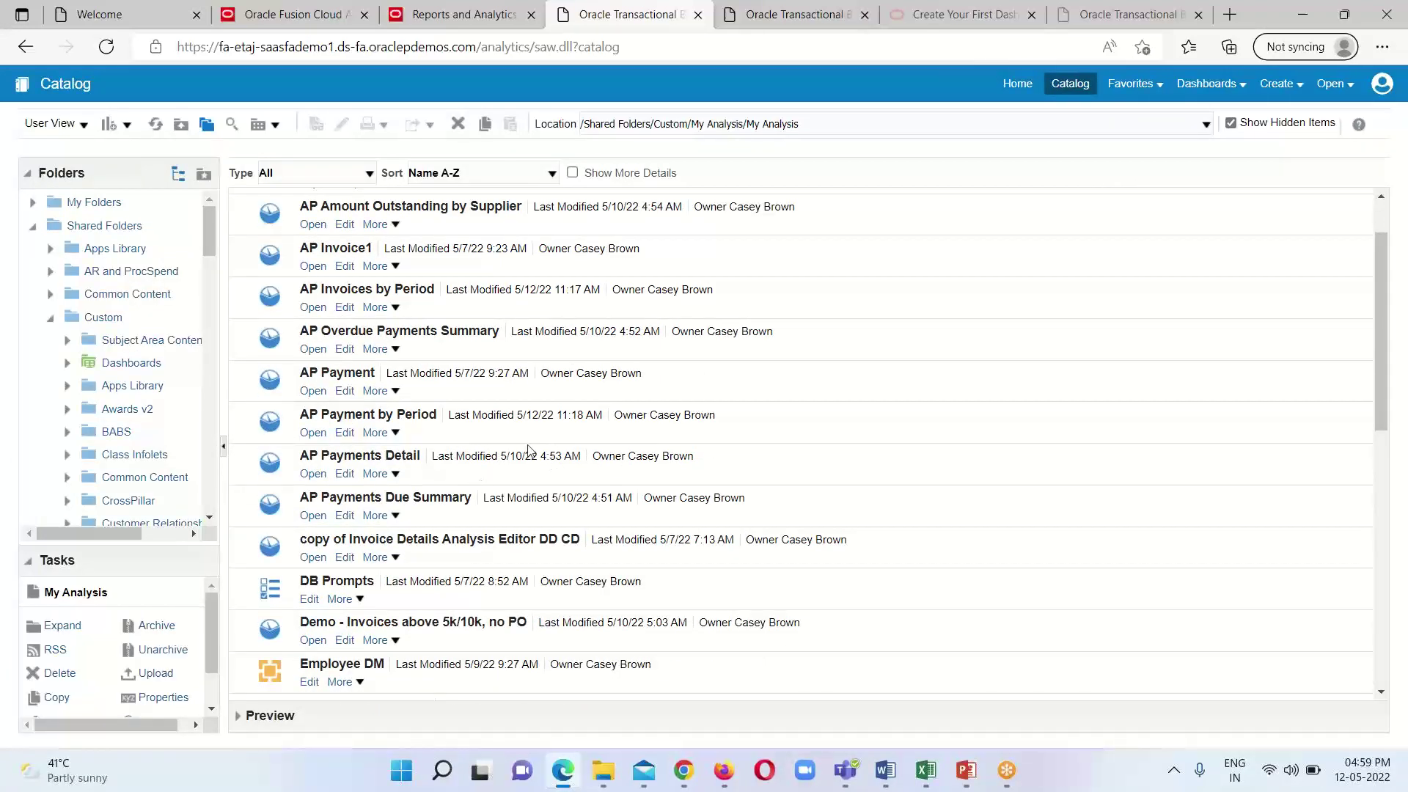
scroll(511, 579, "up", 1)
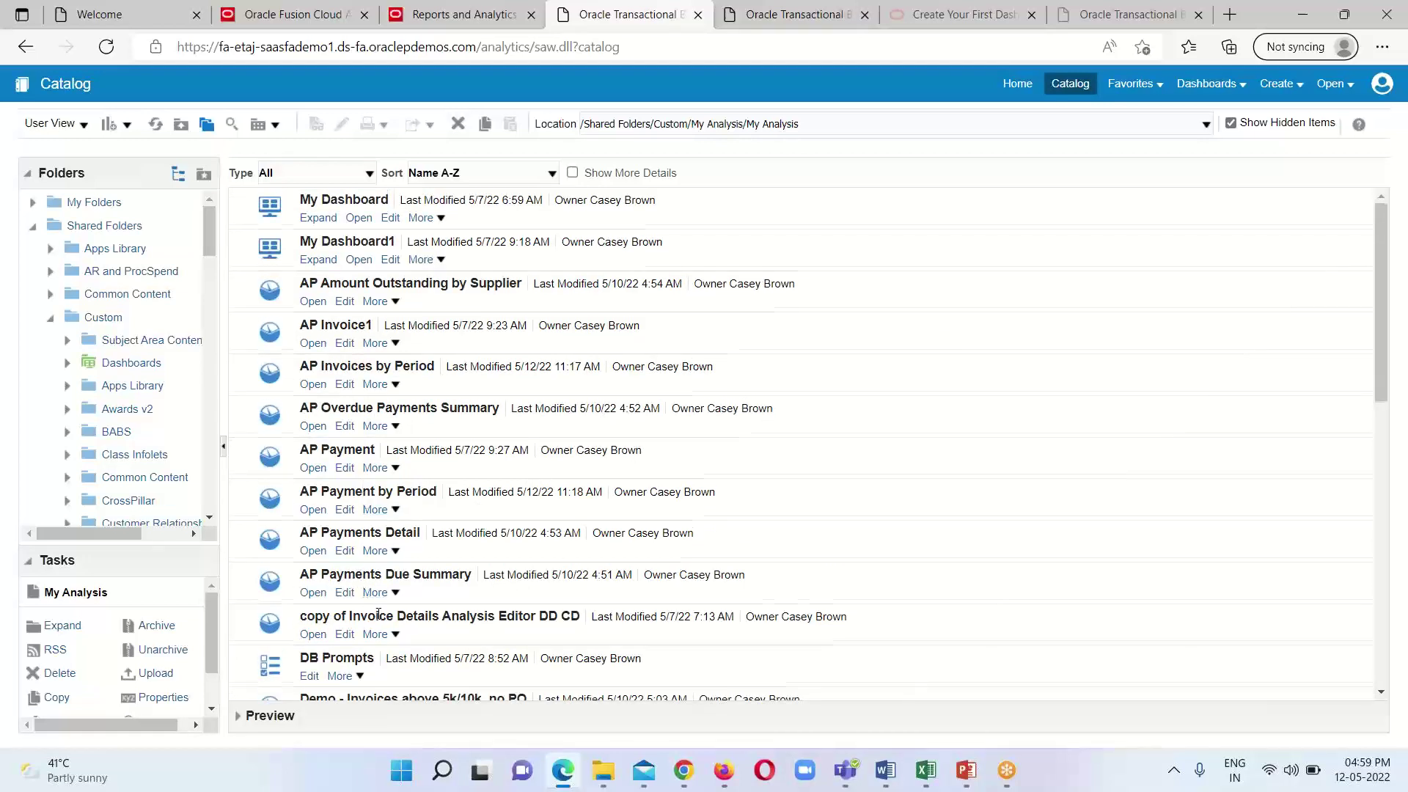
scroll(377, 618, "down", 4)
scroll(451, 664, "down", 1)
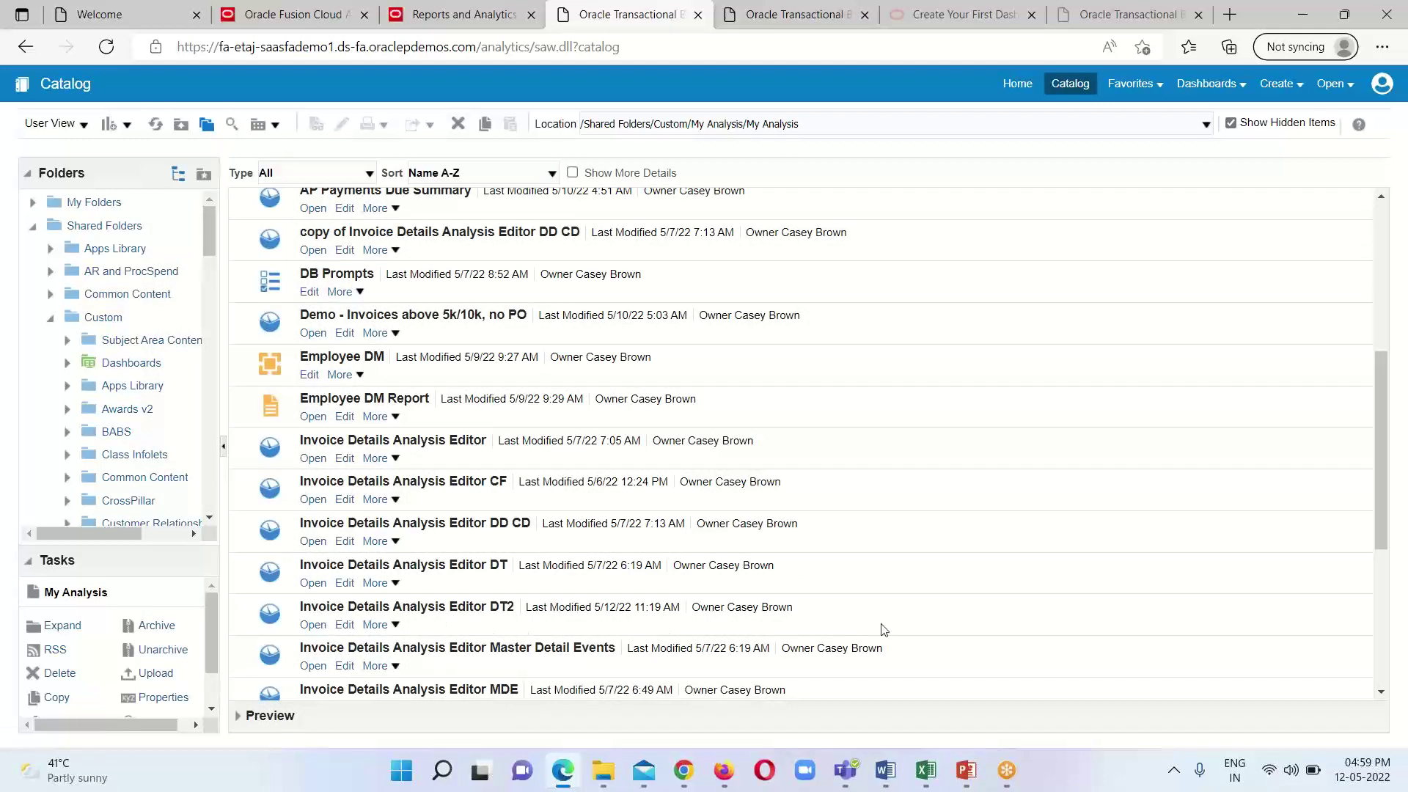
left_click(927, 623)
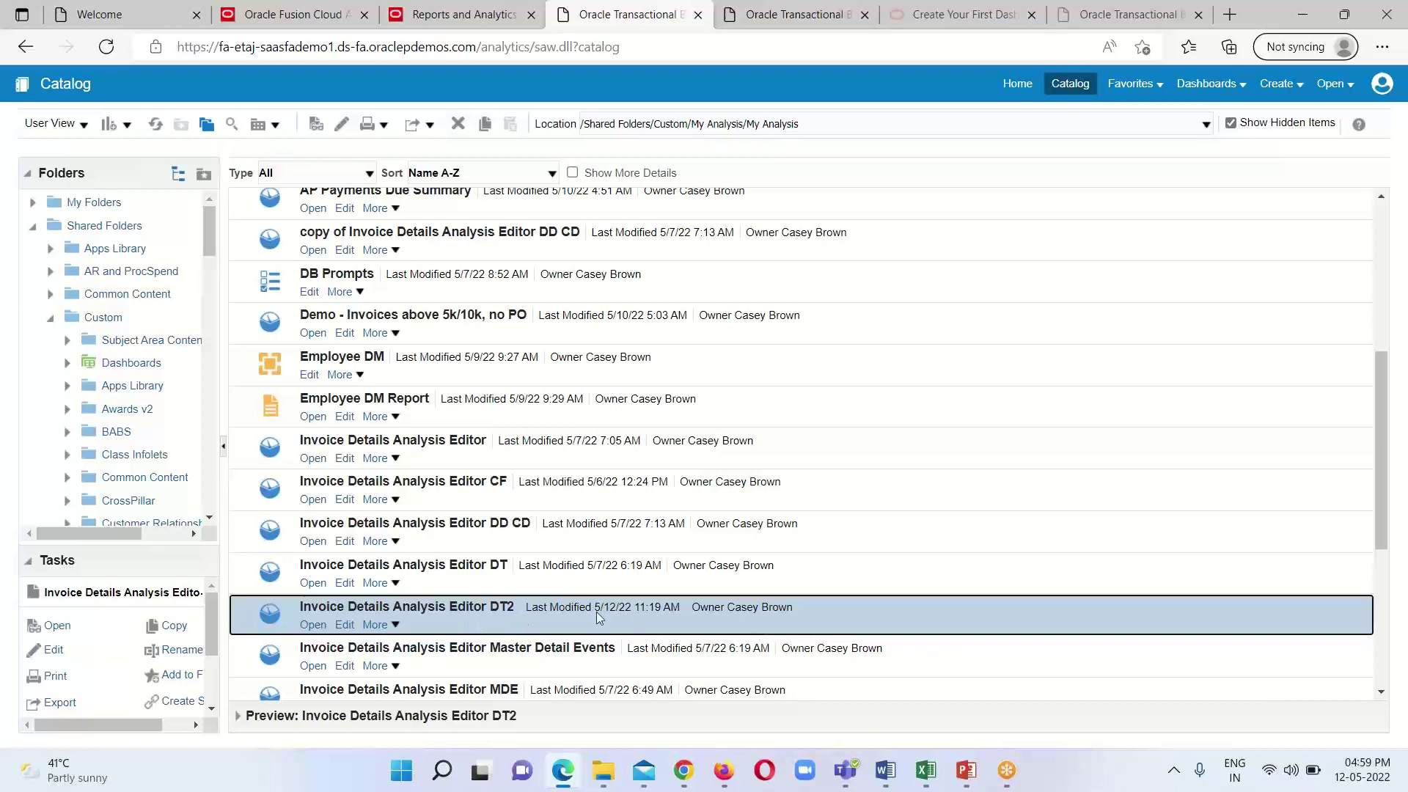
scroll(689, 608, "up", 5)
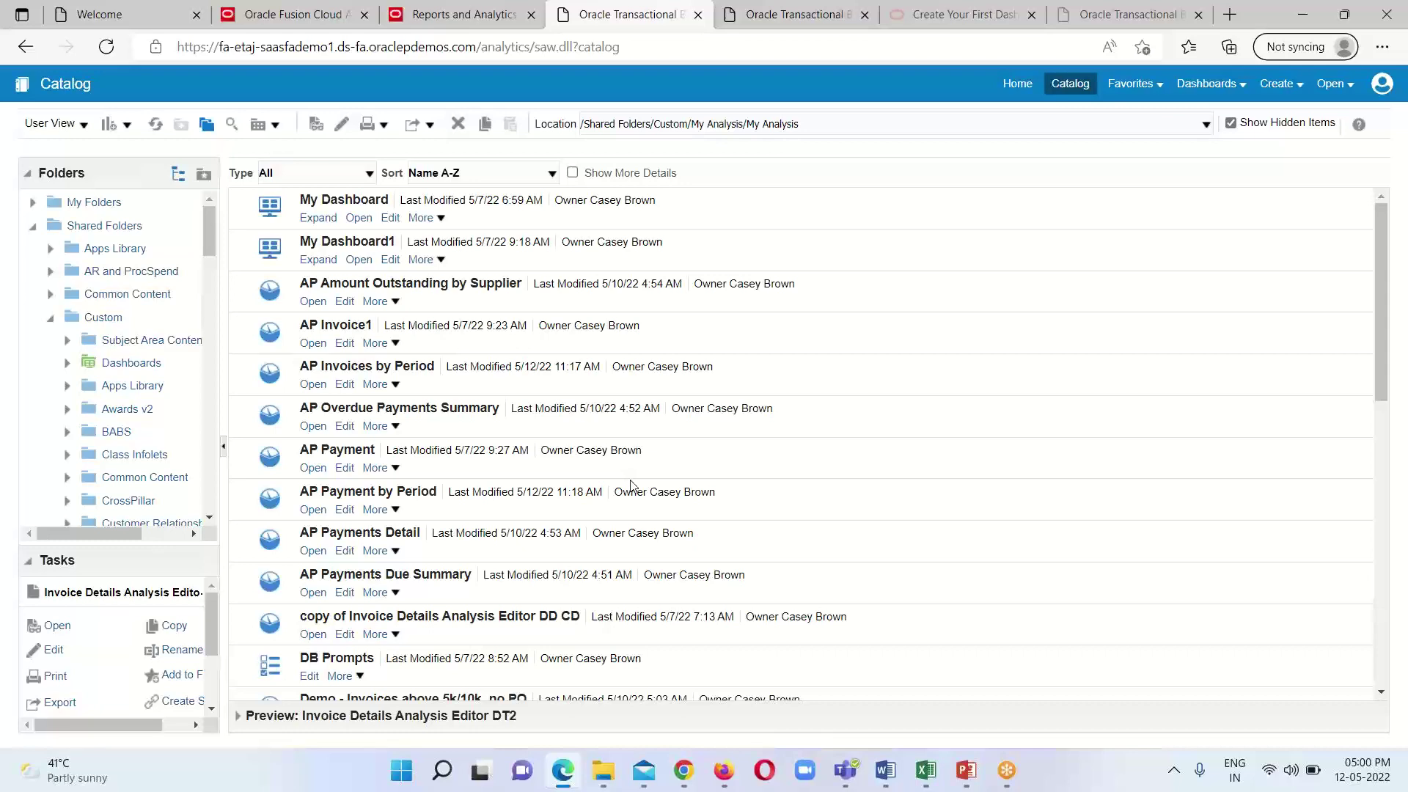
scroll(632, 484, "down", 3)
scroll(634, 484, "up", 3)
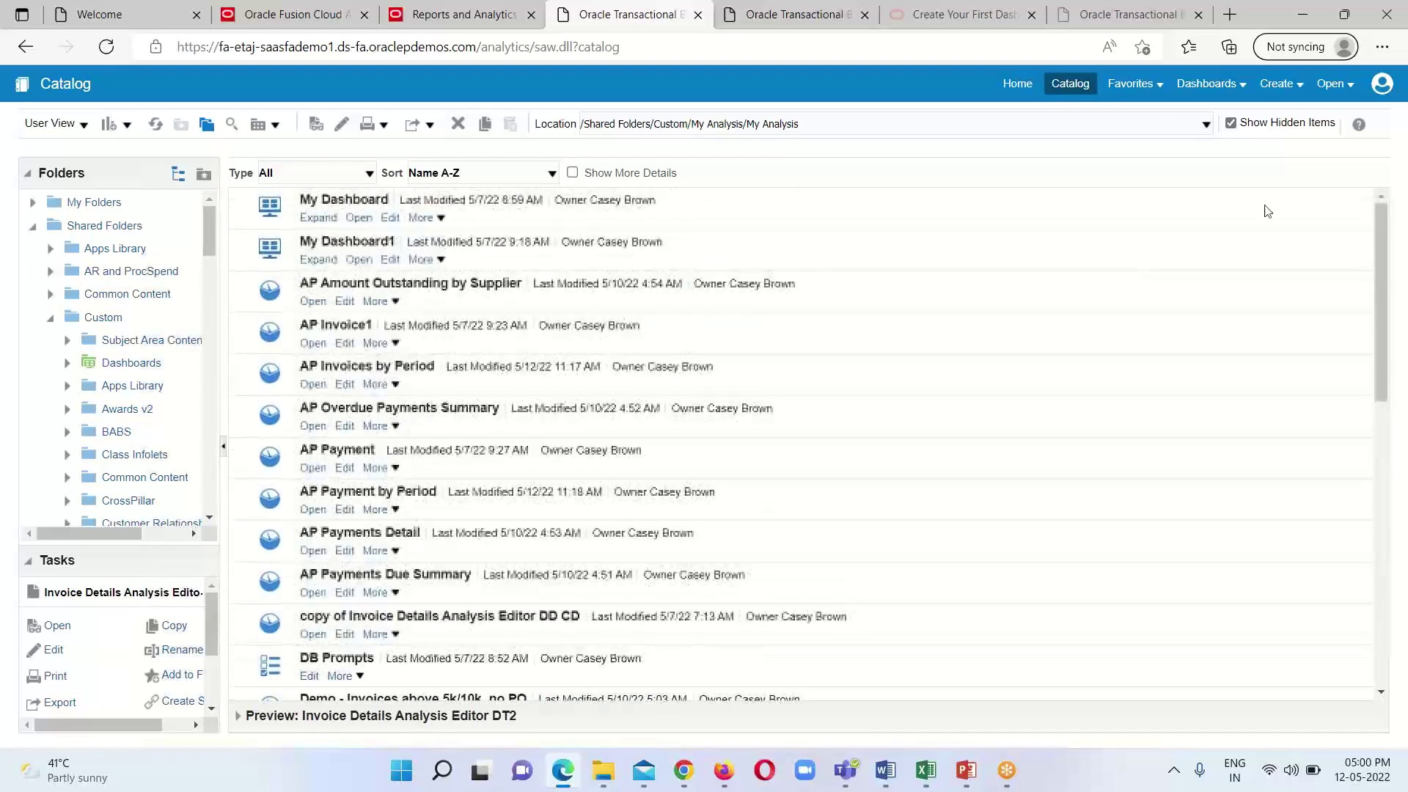
Start a new dashboard and name it My First Dashboard.
left_click(1305, 85)
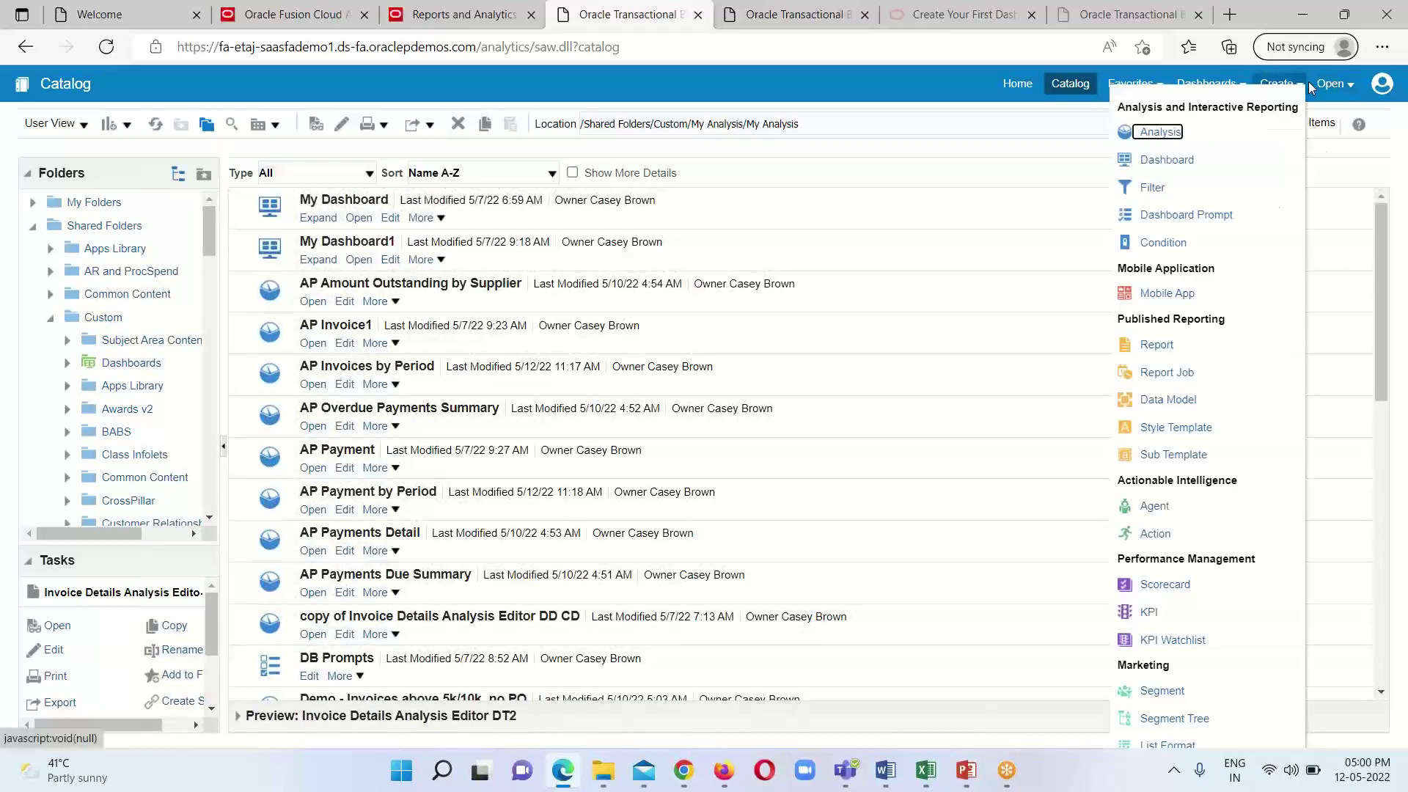
left_click(1165, 160)
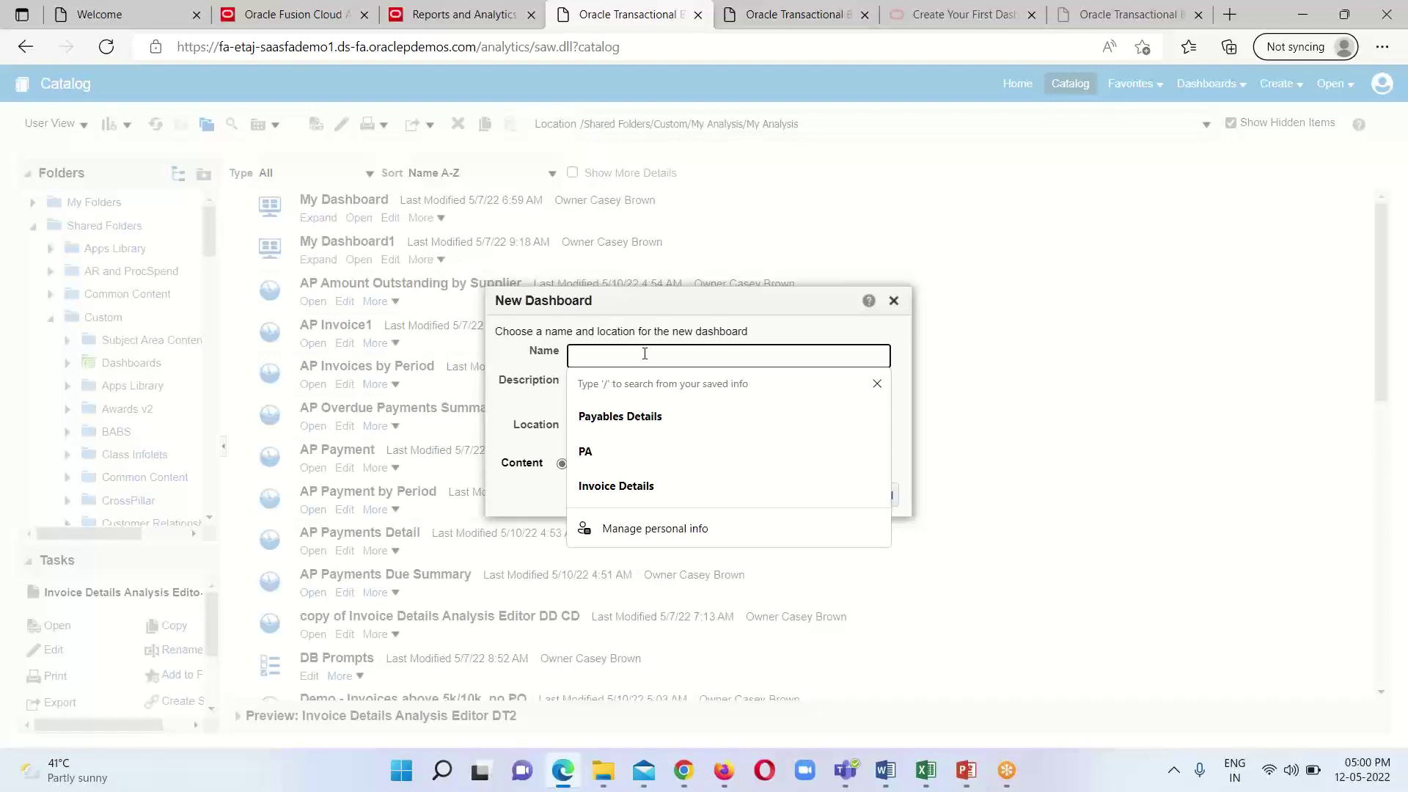
type("My First")
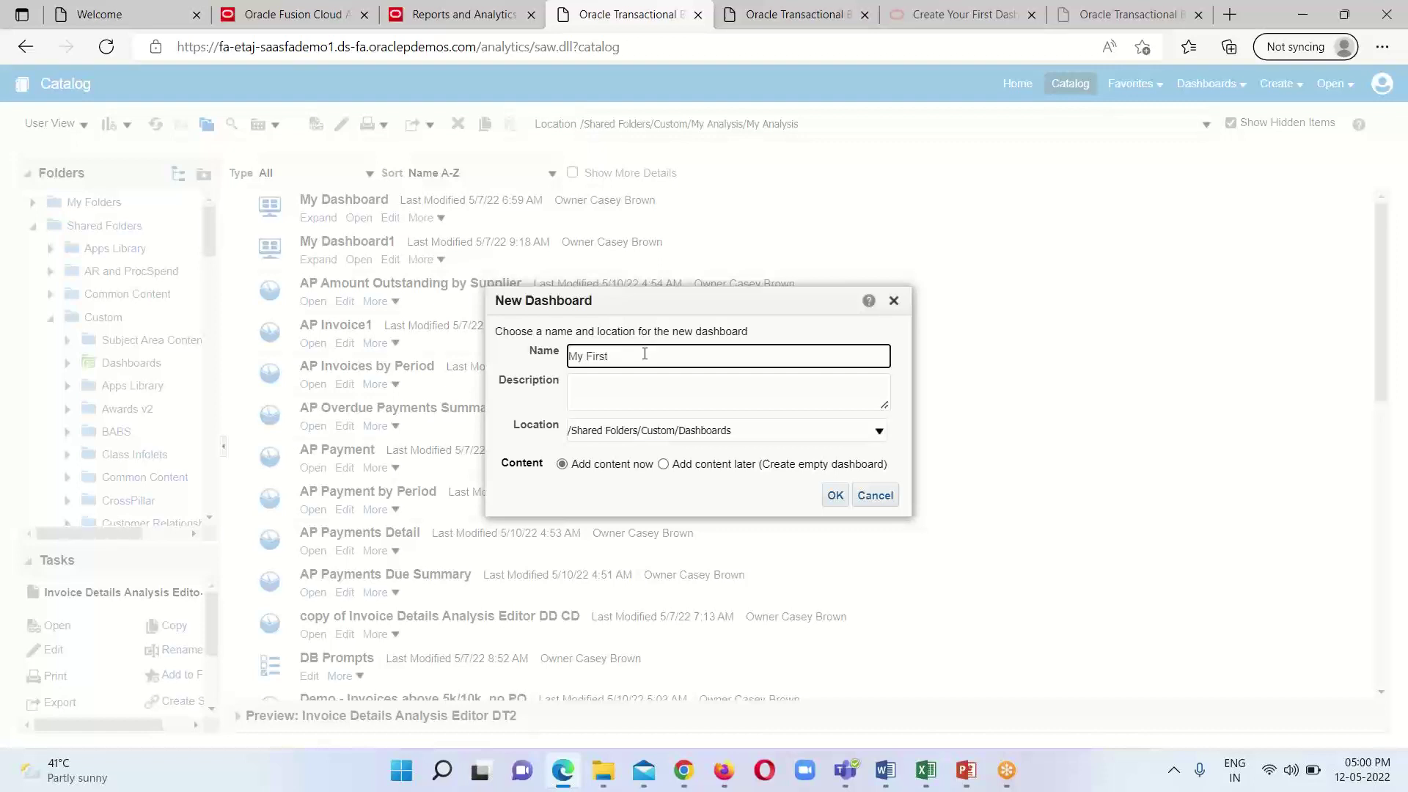
type(" Dashboard")
Set the dashboard's location to /Shared Folders/Custom/My Analysis/My Analysis and create it with the option to add content now.
left_click(877, 433)
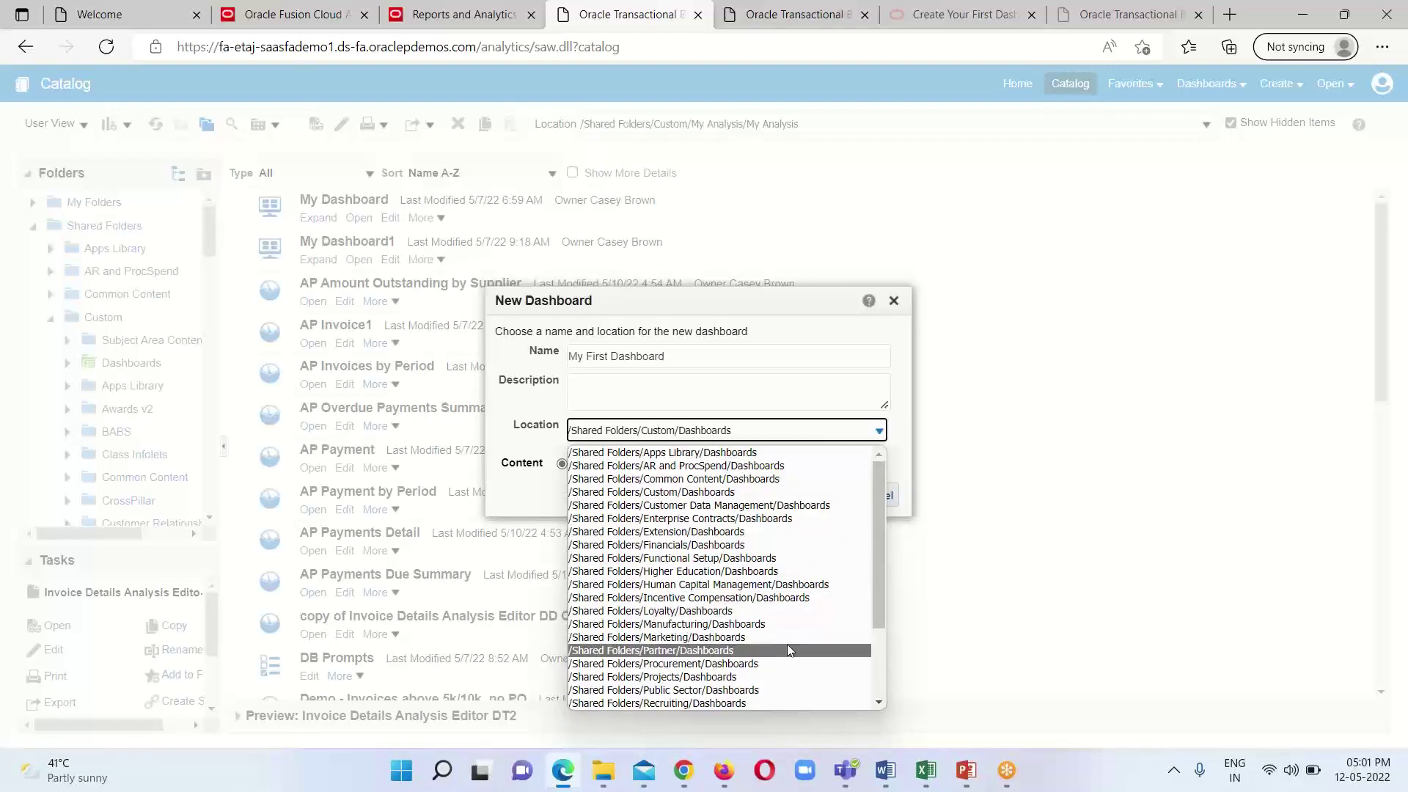
scroll(733, 675, "down", 2)
scroll(726, 682, "down", 3)
left_click(635, 703)
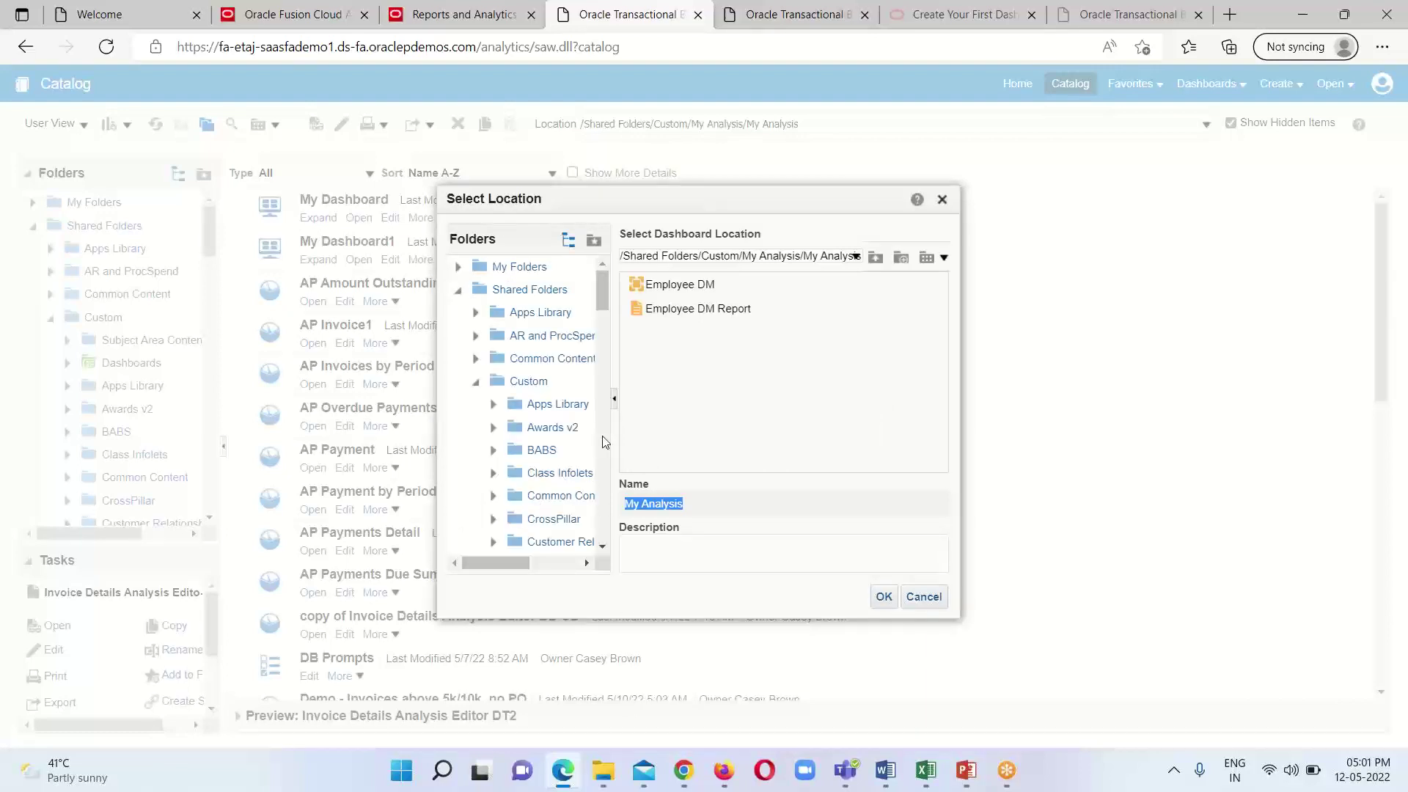
left_click(529, 383)
scroll(519, 426, "down", 5)
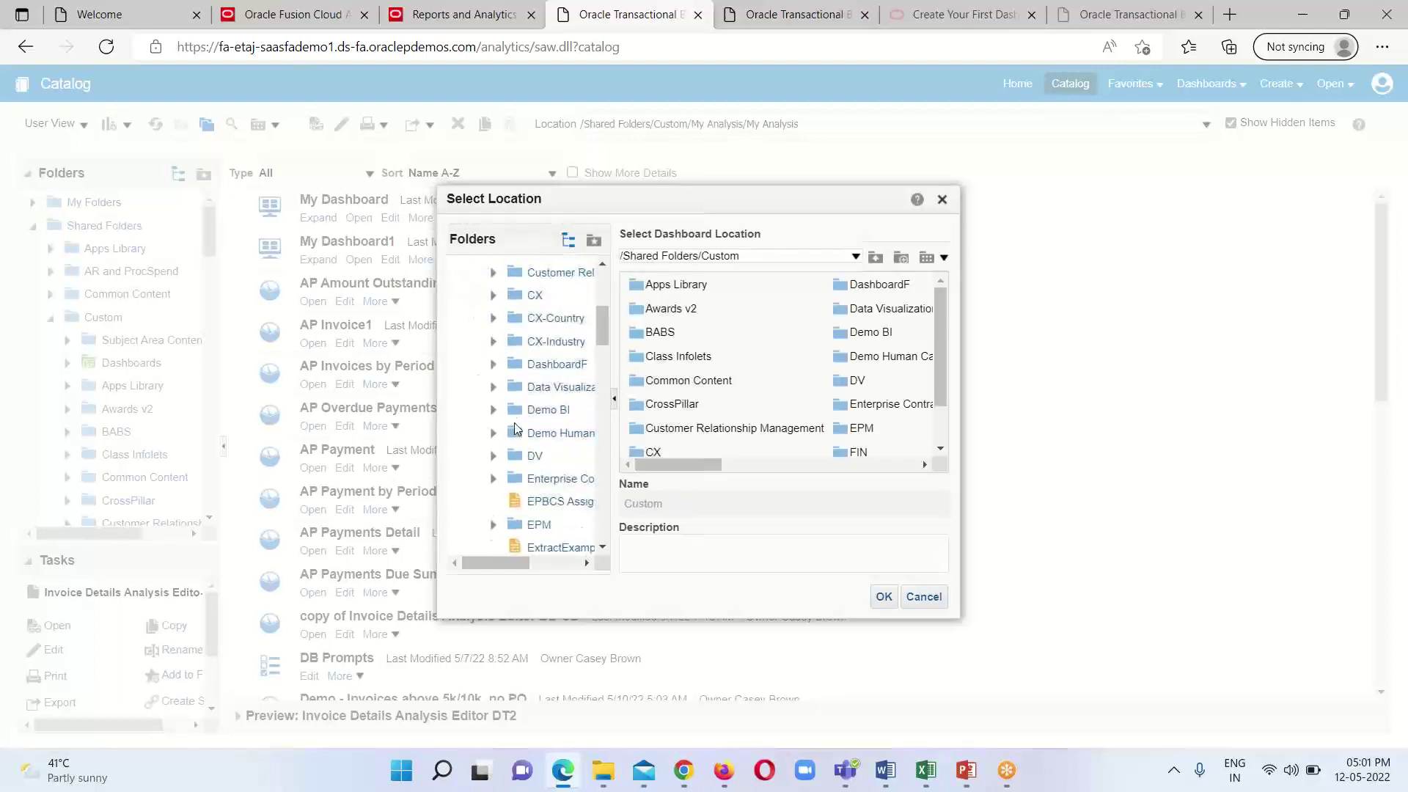
scroll(517, 433, "down", 5)
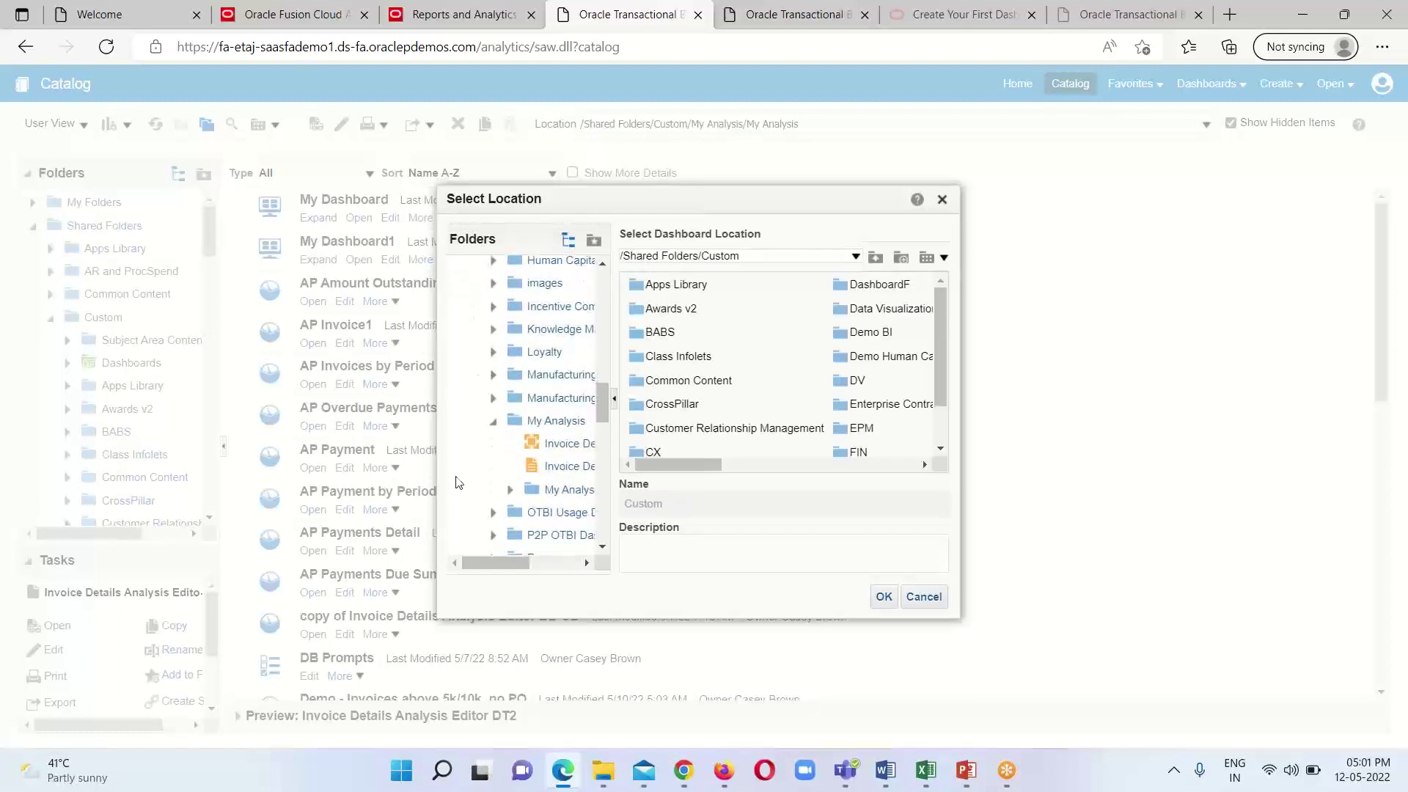
left_click(555, 422)
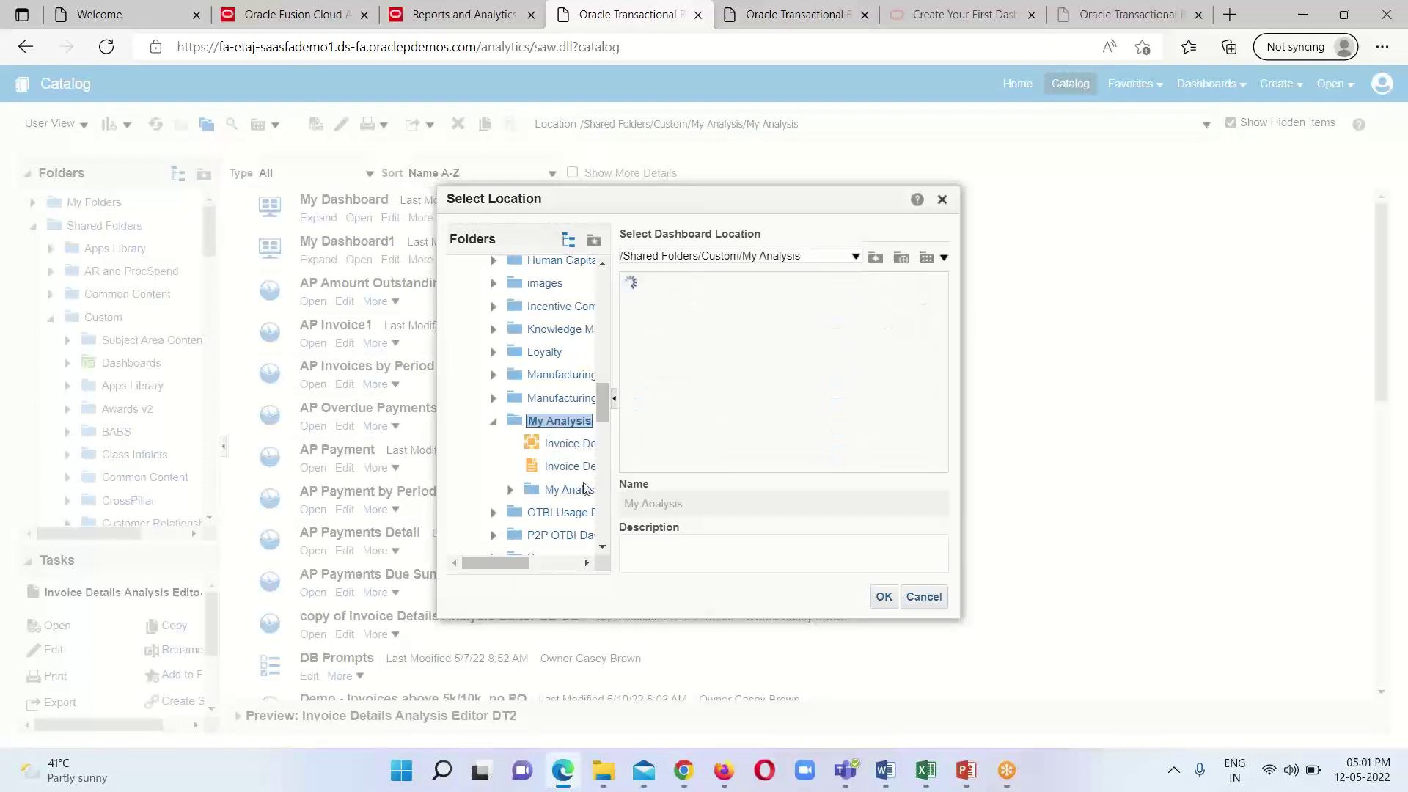
left_click(554, 496)
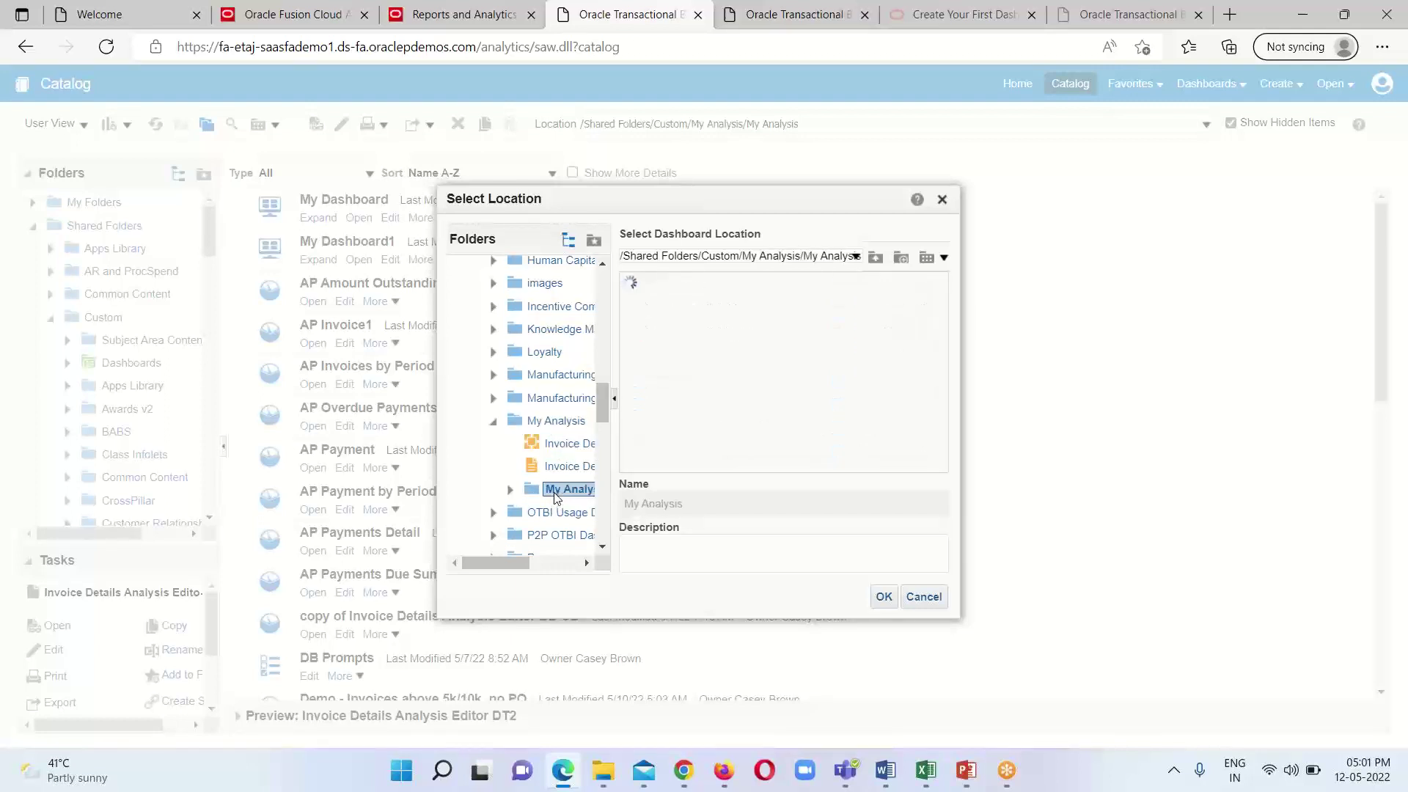
left_click(510, 490)
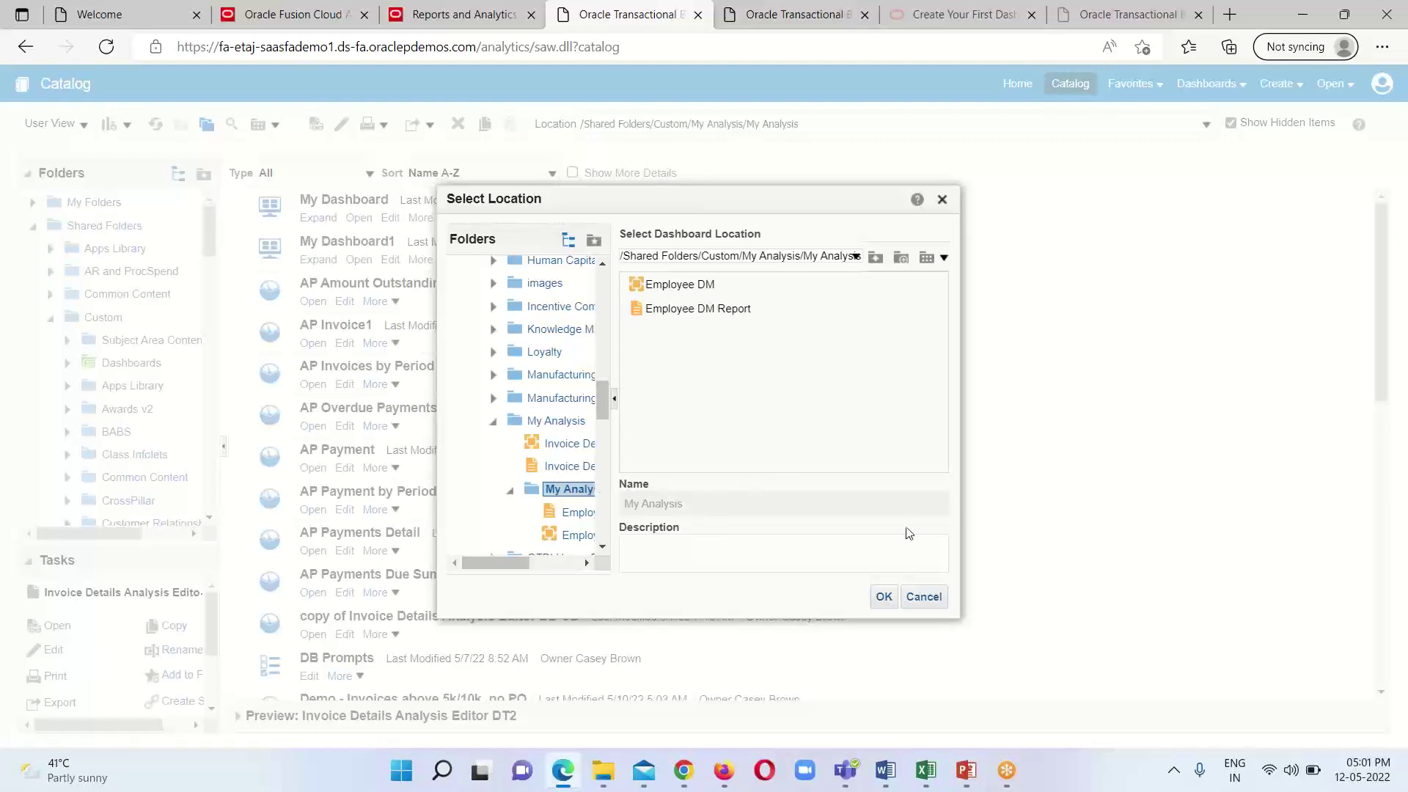
left_click(884, 599)
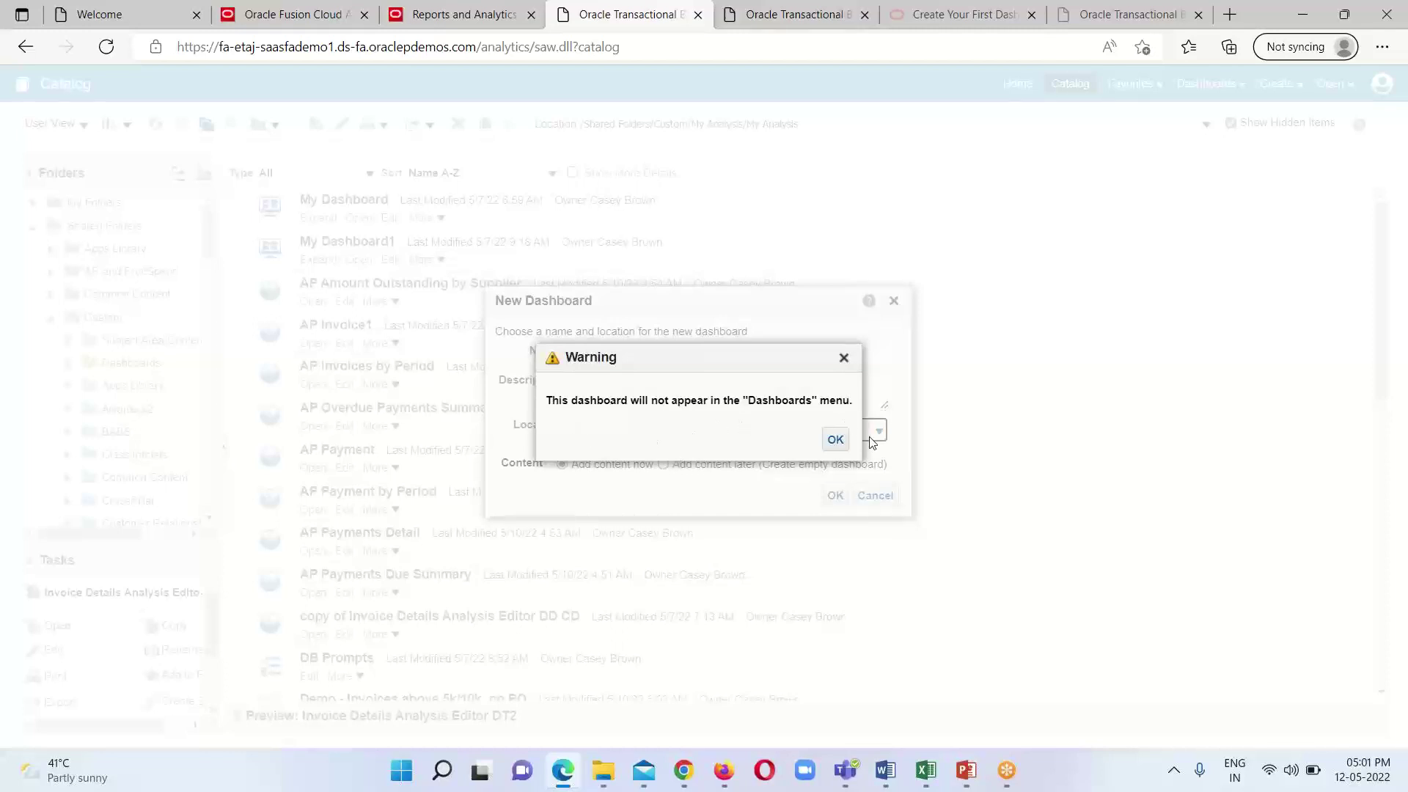
left_click(837, 442)
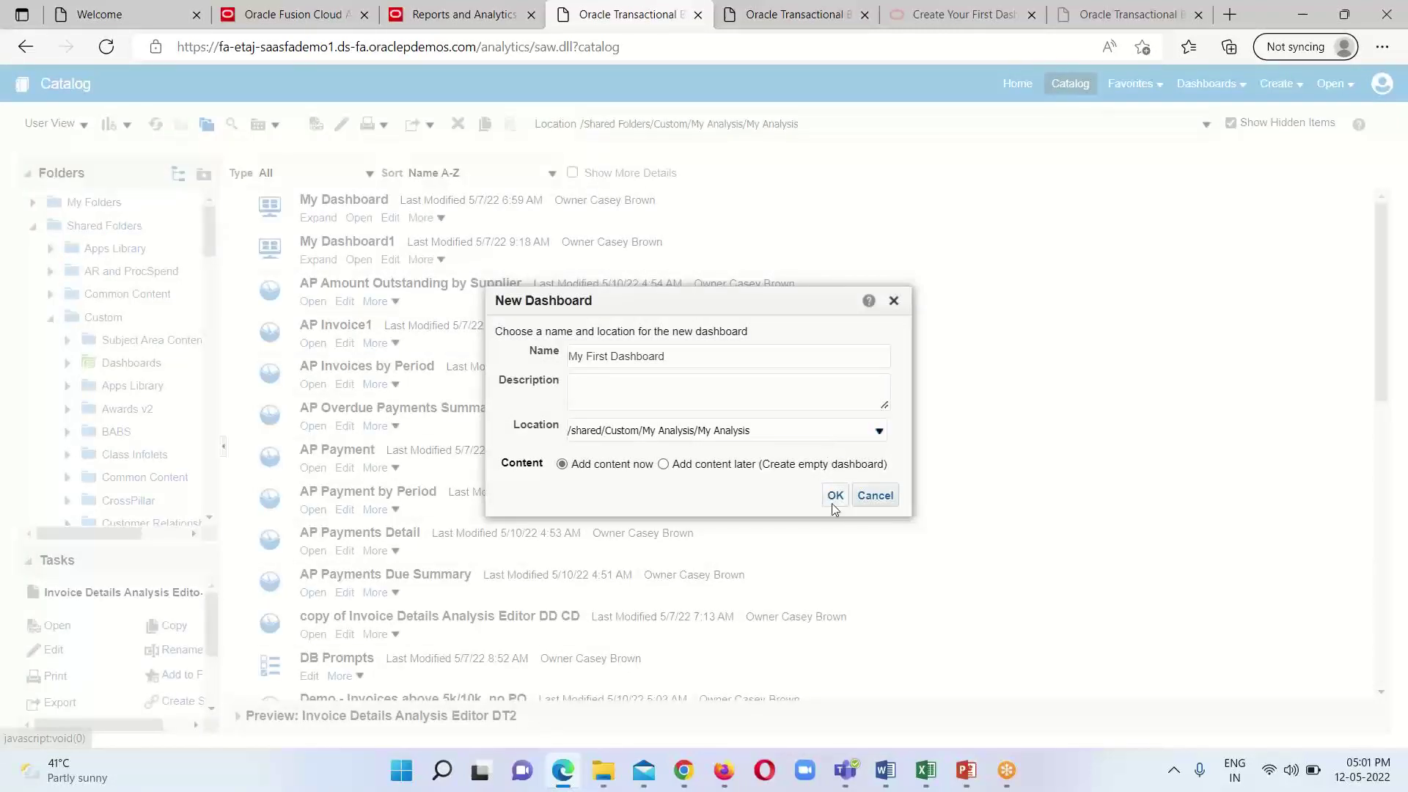
left_click(834, 496)
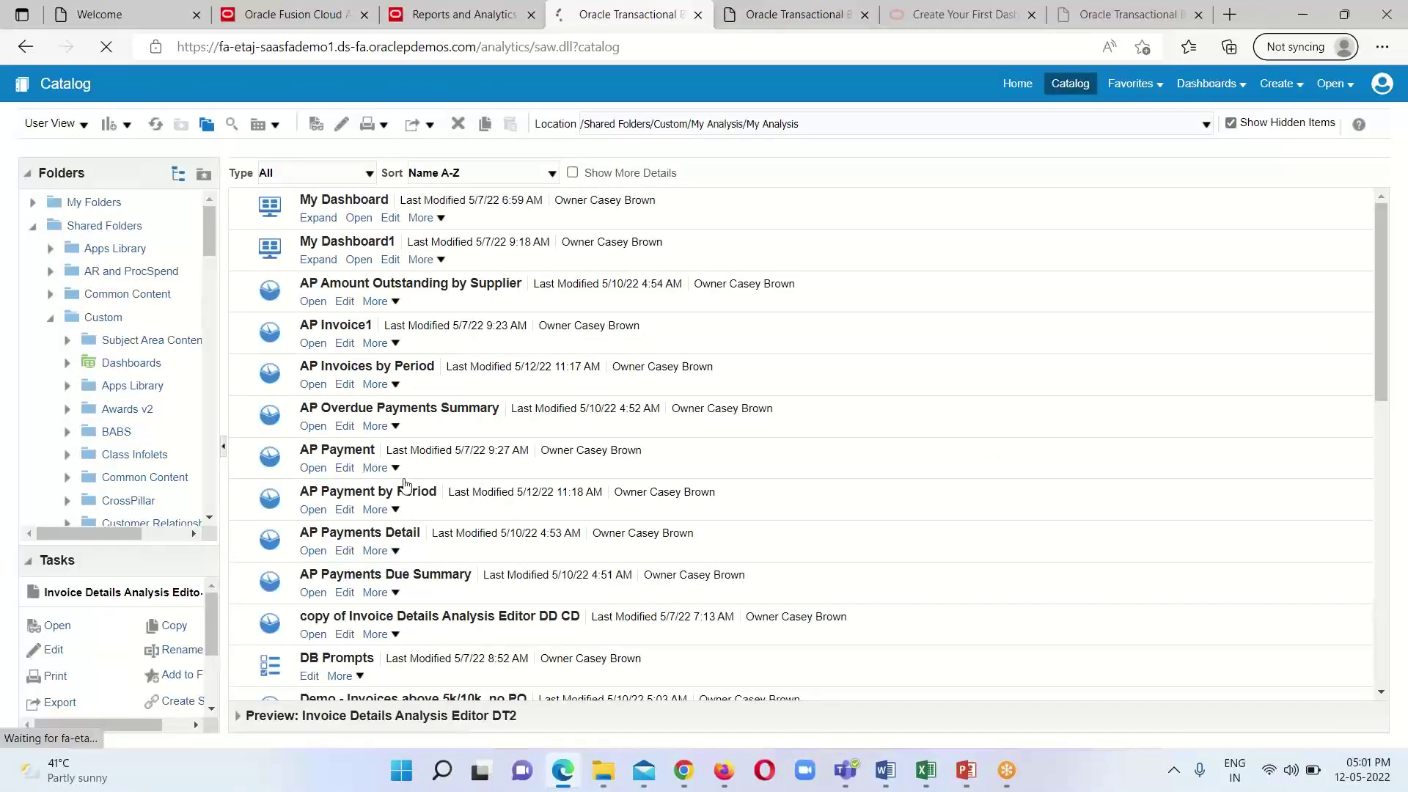
Expand the Custom folder and its nested My Analysis folders within Shared Folders in the dashboard editor's catalog.
scroll(795, 311, "down", 3)
scroll(784, 349, "down", 3)
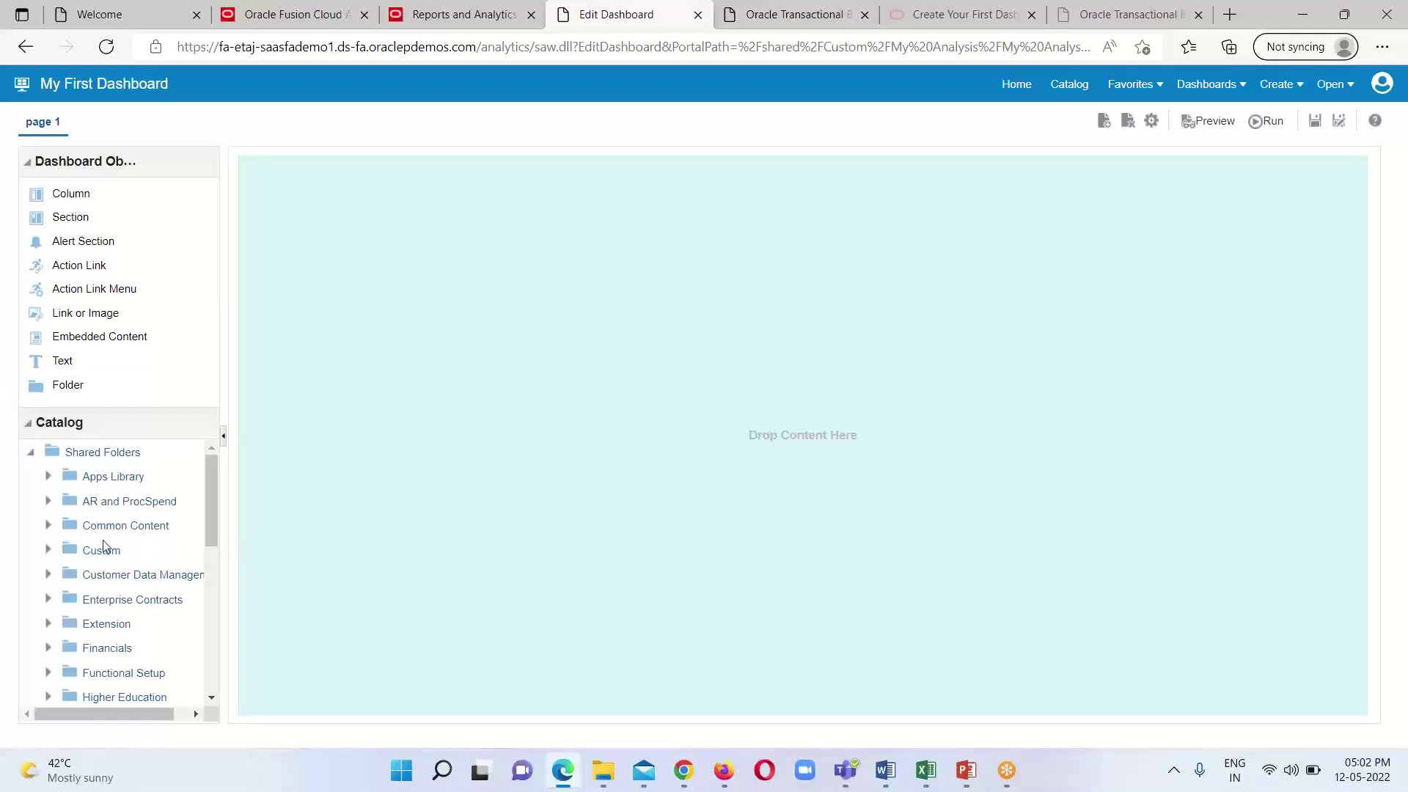
left_click(106, 551)
double_click(138, 551)
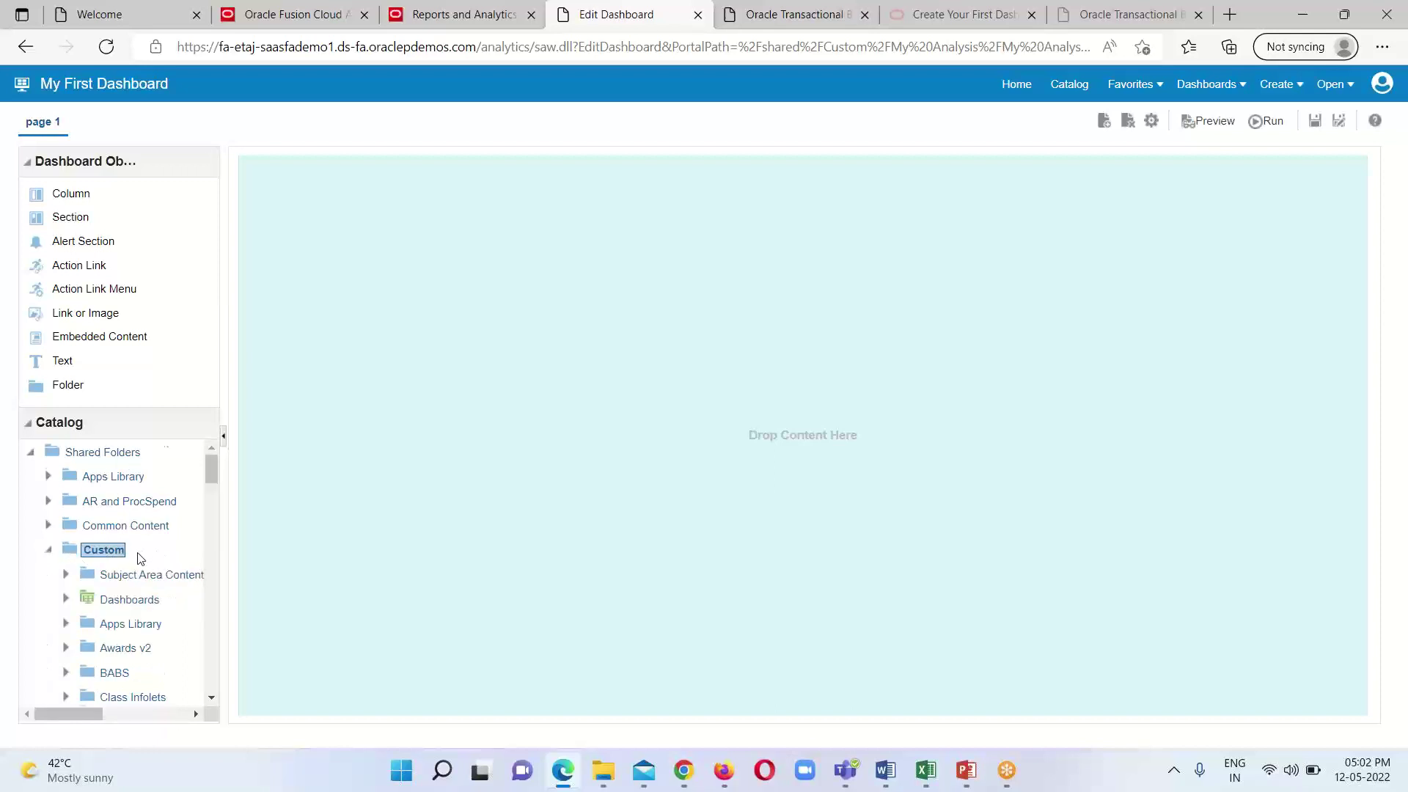
scroll(135, 560, "down", 10)
scroll(132, 579, "down", 10)
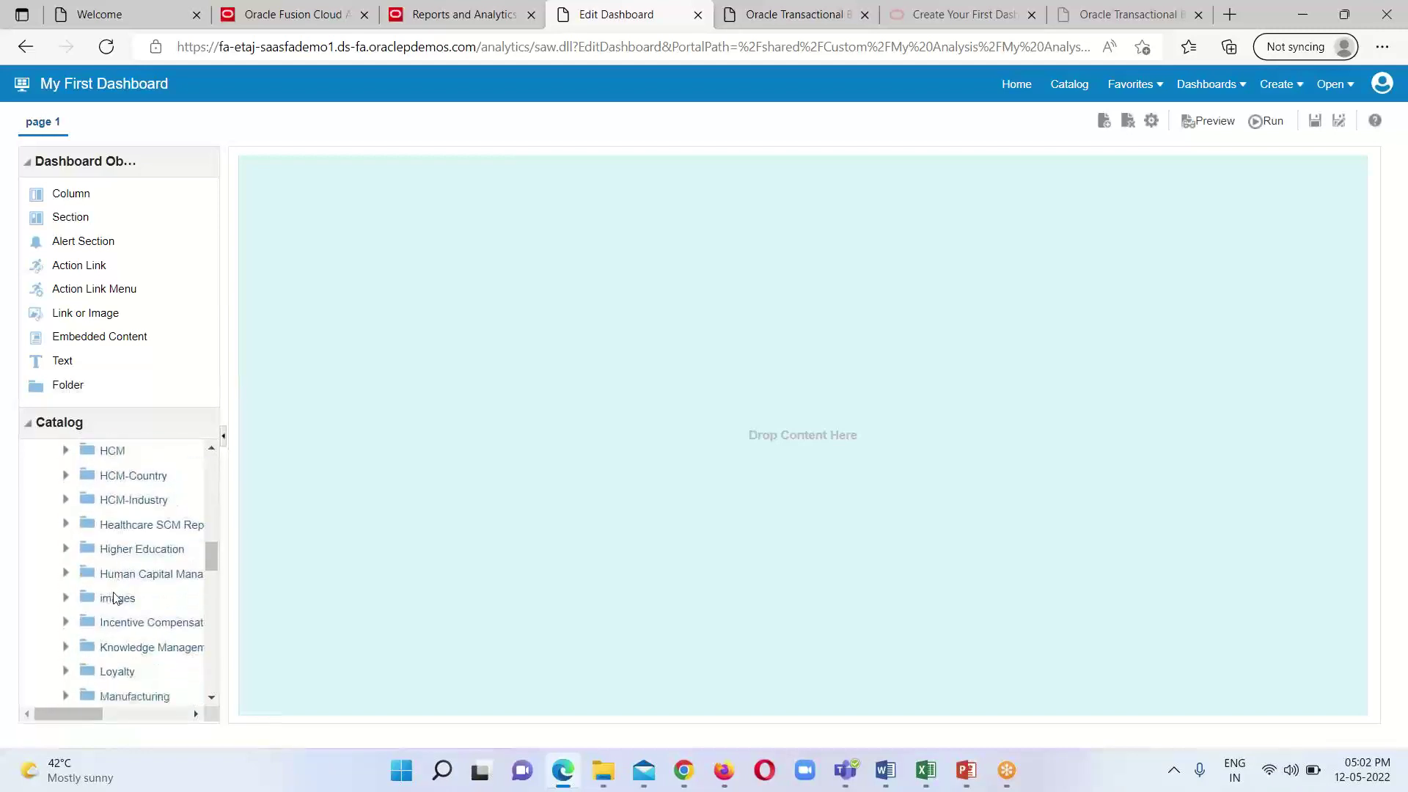
left_click(70, 600)
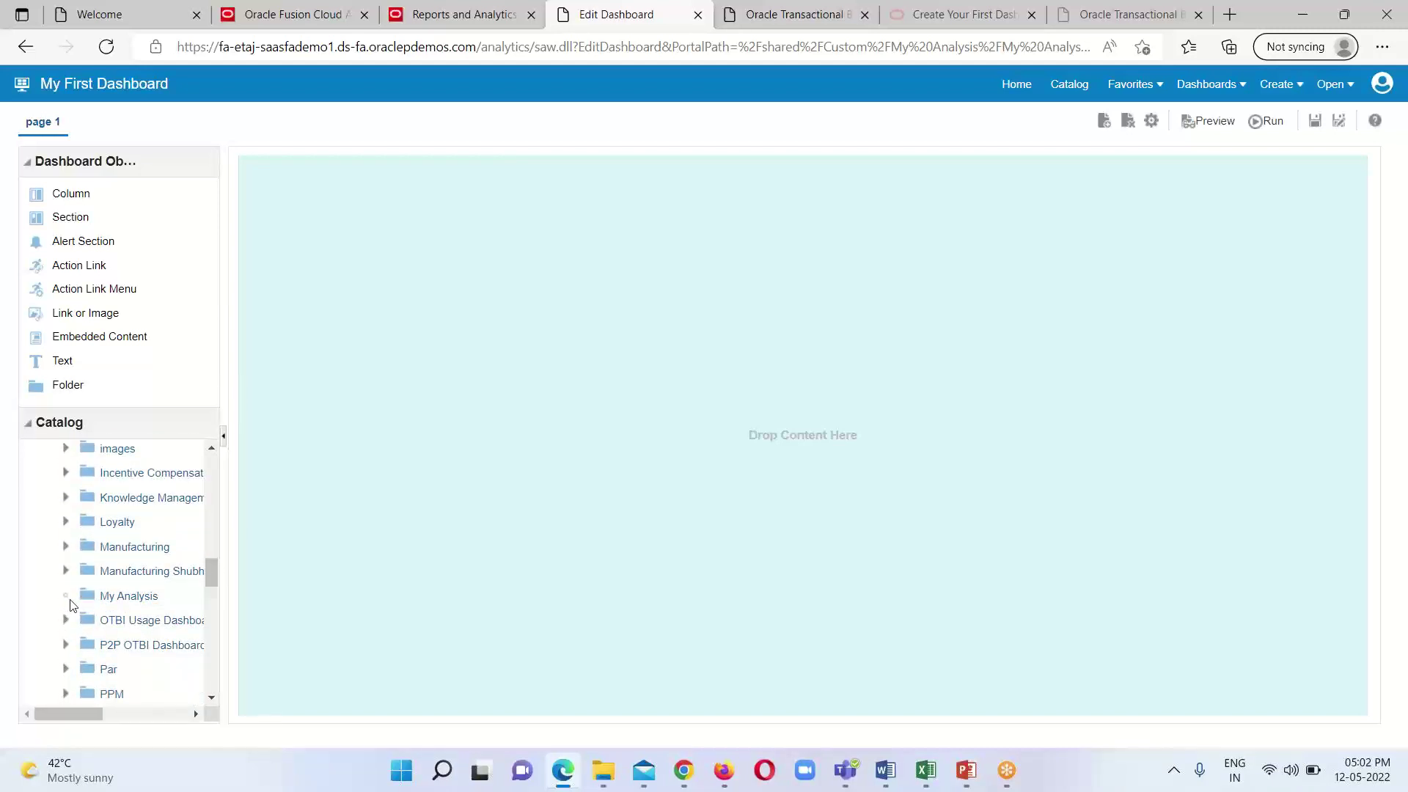
scroll(158, 616, "down", 1)
left_click(115, 528)
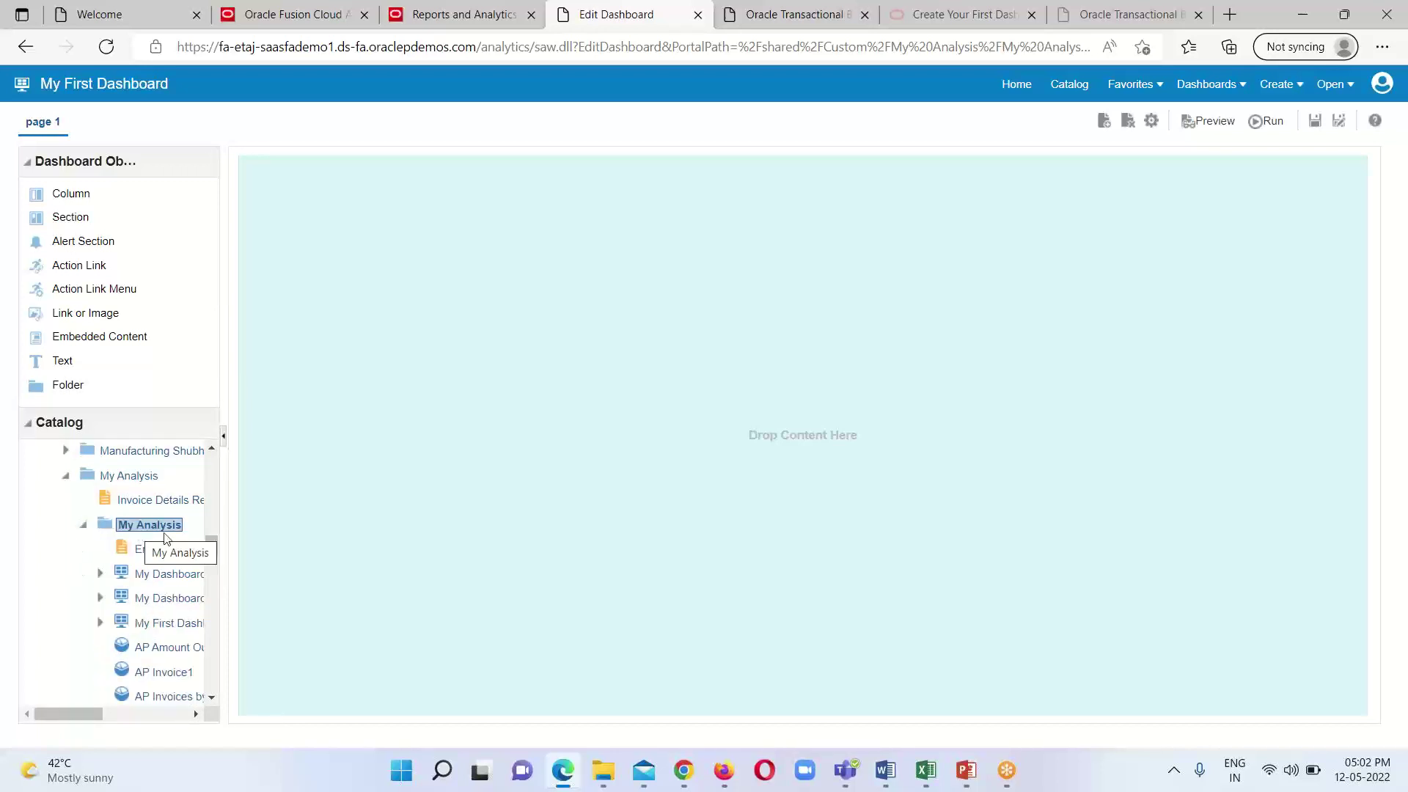
scroll(141, 542, "down", 1)
scroll(141, 543, "up", 1)
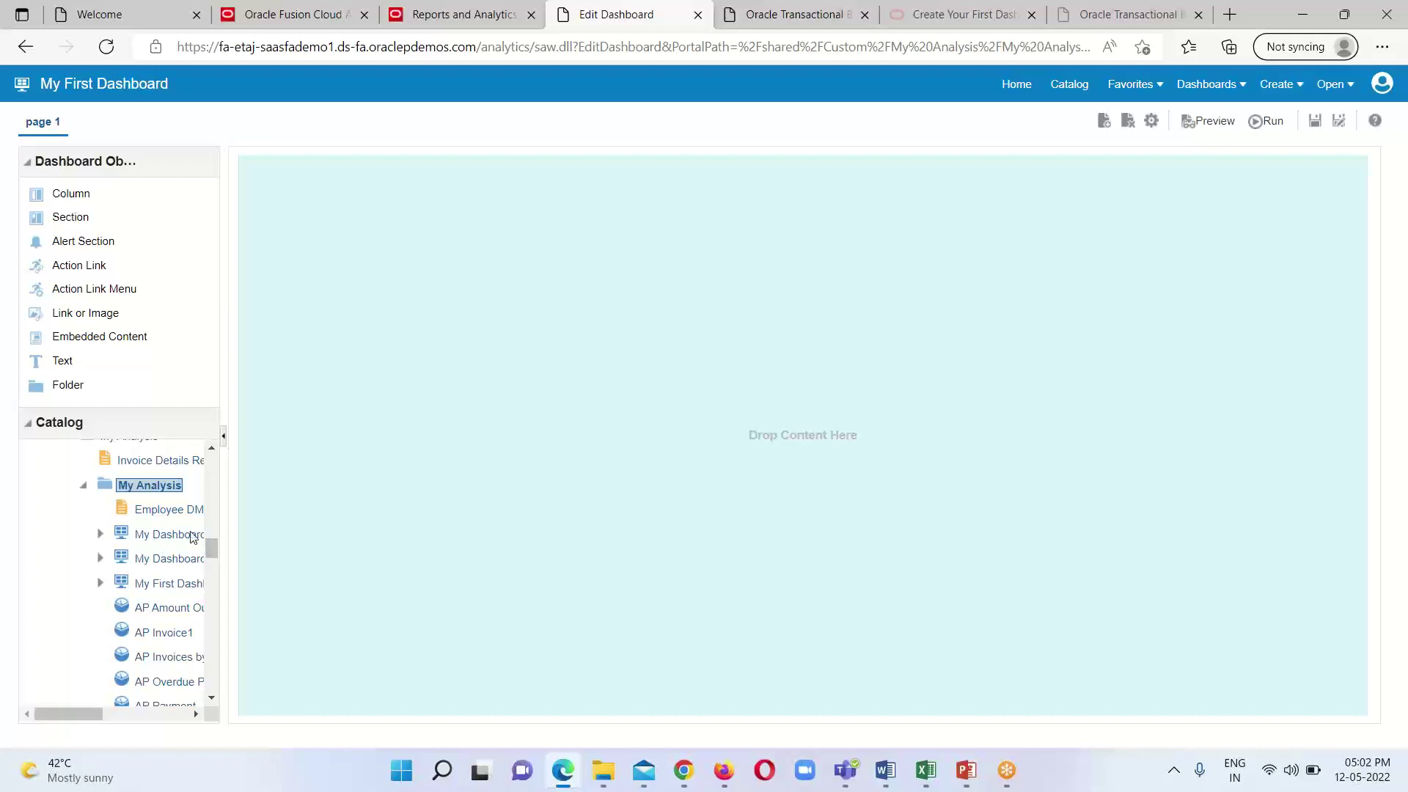
Place the AP Invoices by Period and AP Payment by Period analyses side by side in one section of page 1.
left_click_drag(85, 714, 108, 714)
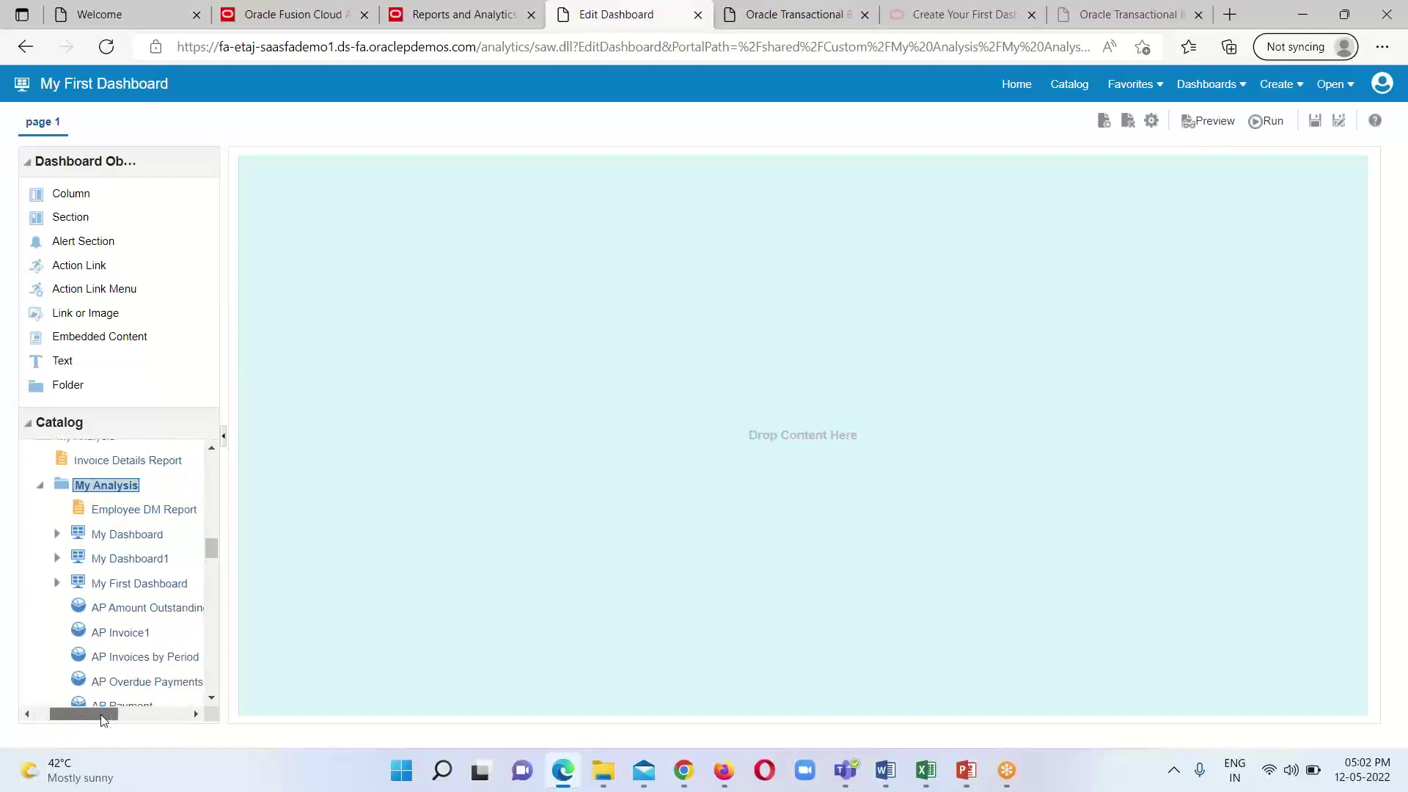
scroll(147, 637, "down", 2)
scroll(149, 636, "up", 1)
left_click(124, 581)
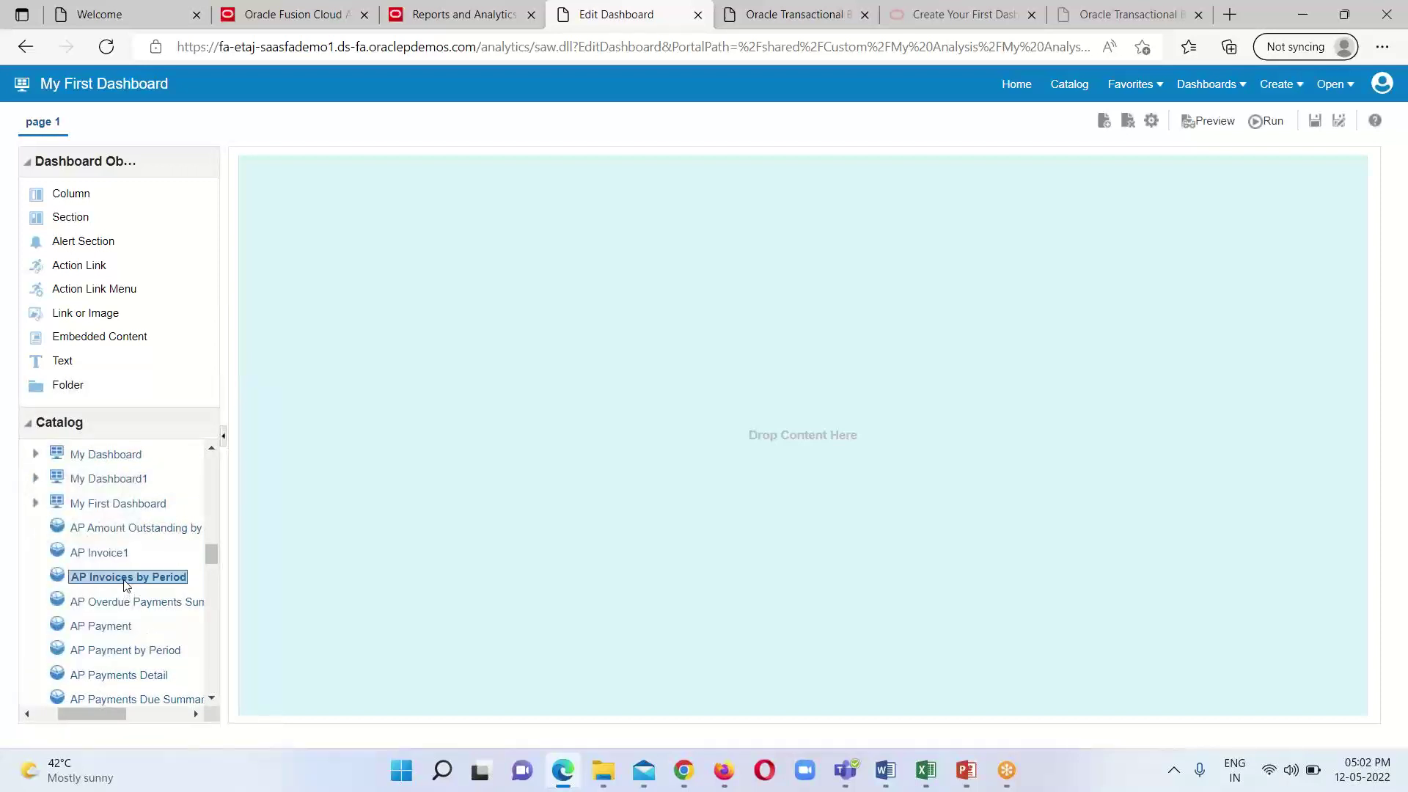
left_click_drag(130, 583, 363, 295)
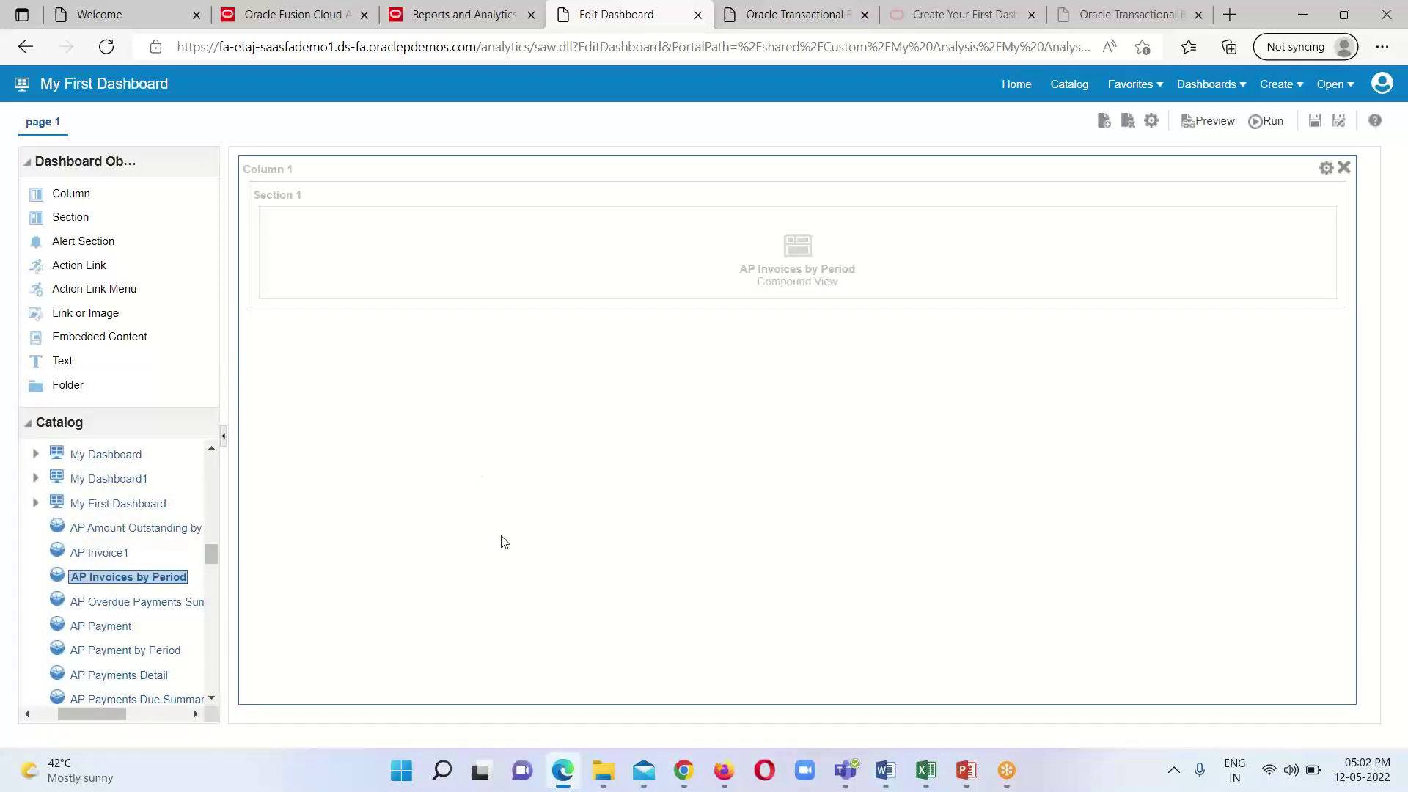
left_click(120, 651)
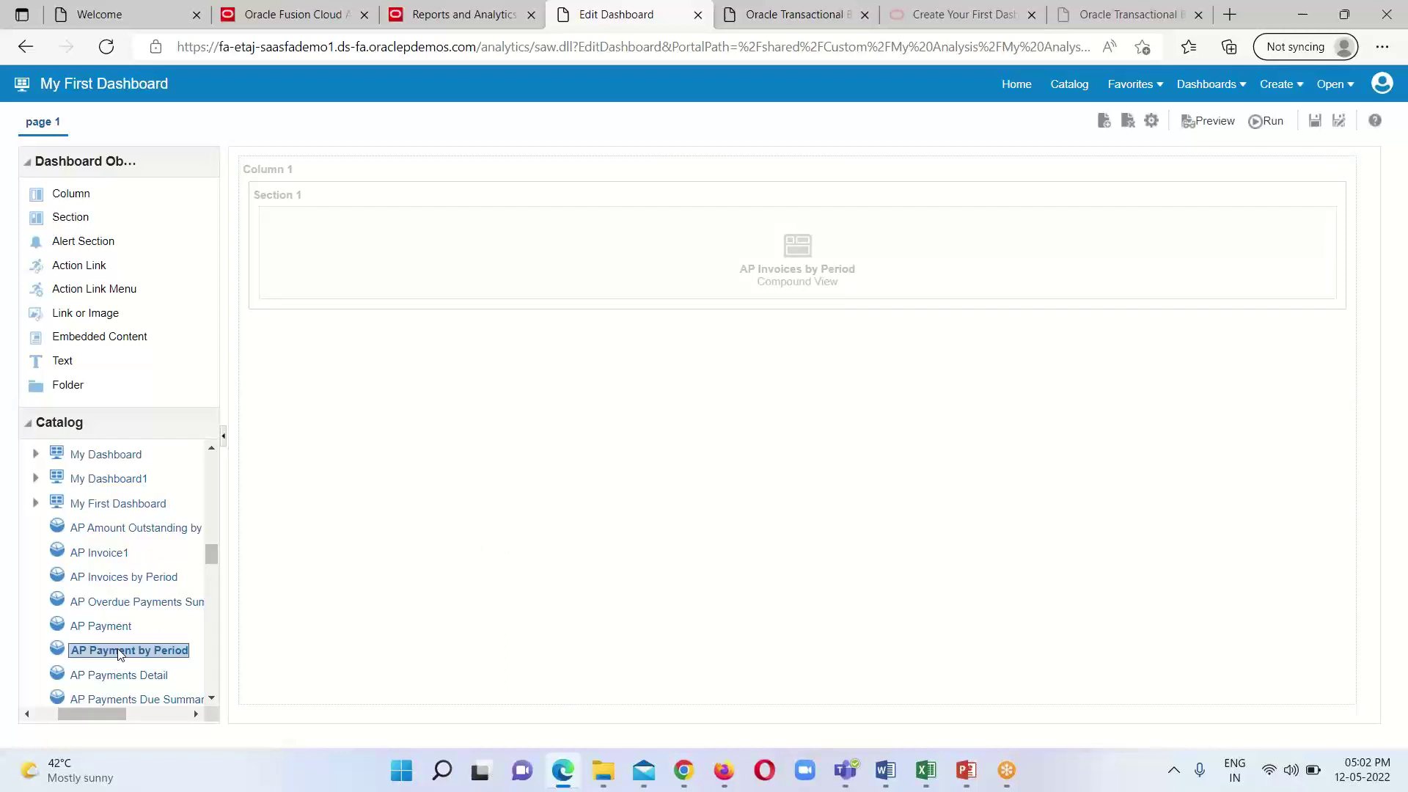
left_click_drag(120, 652, 928, 267)
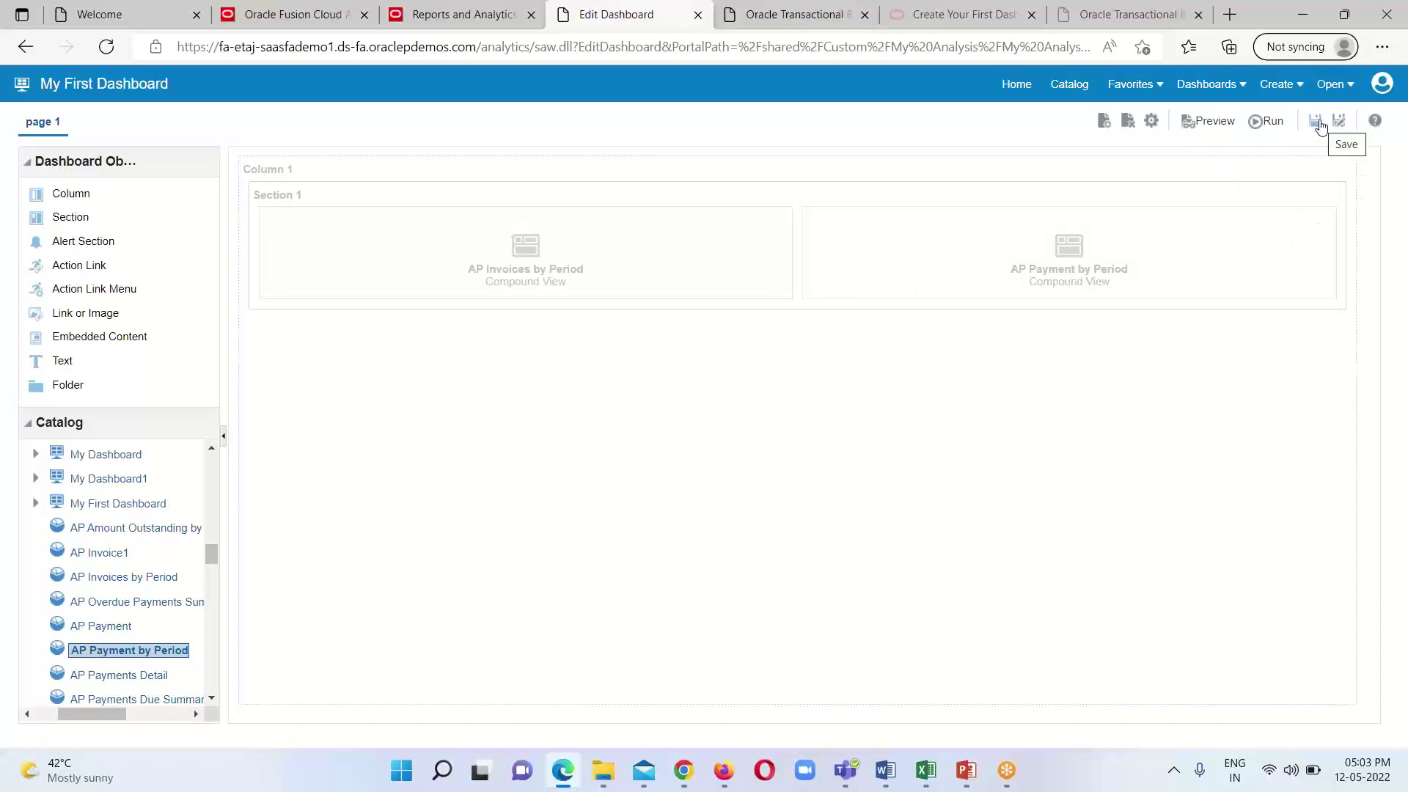
Add the Invoice Details Analysis Editor DT2 analysis in a new section below the two period analyses.
scroll(129, 614, "down", 2)
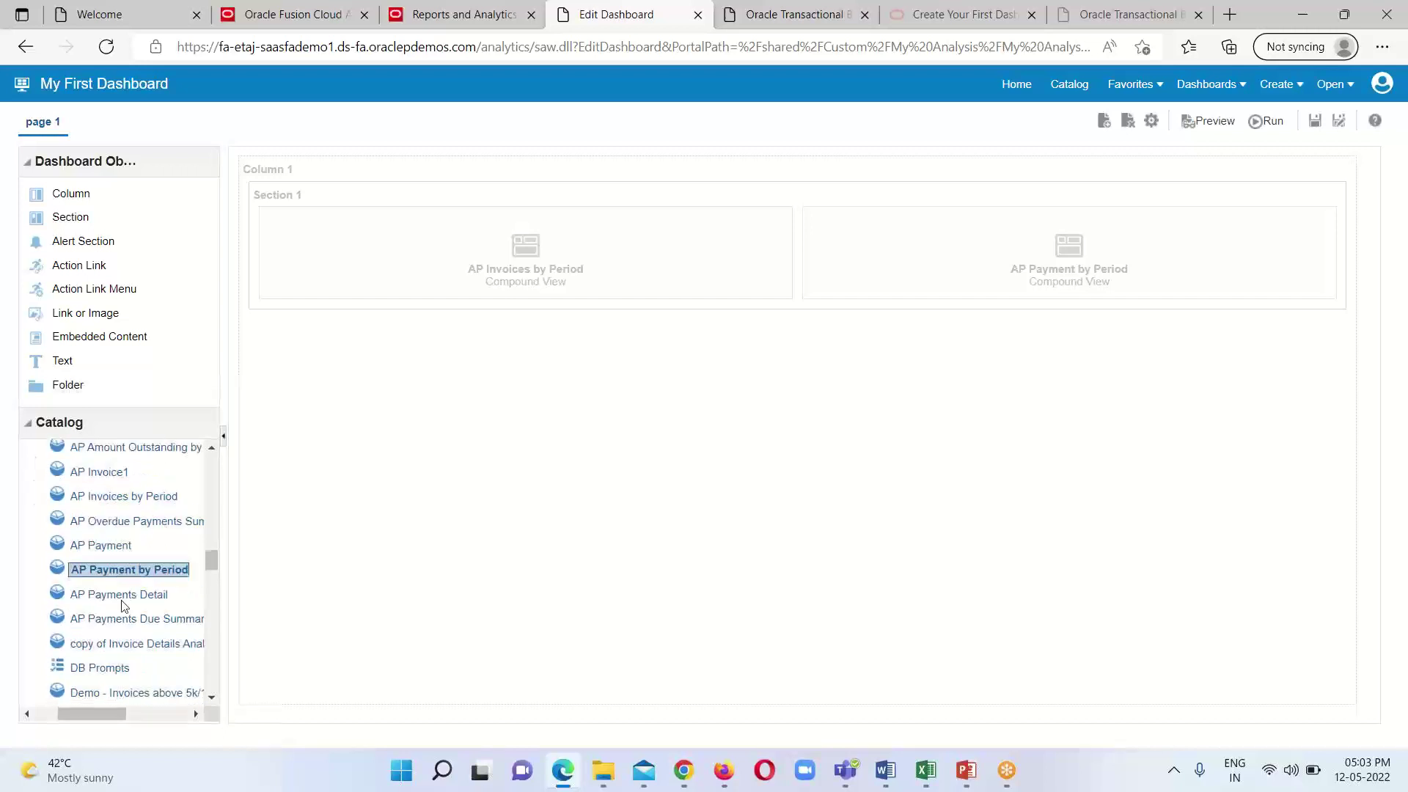
scroll(129, 615, "down", 4)
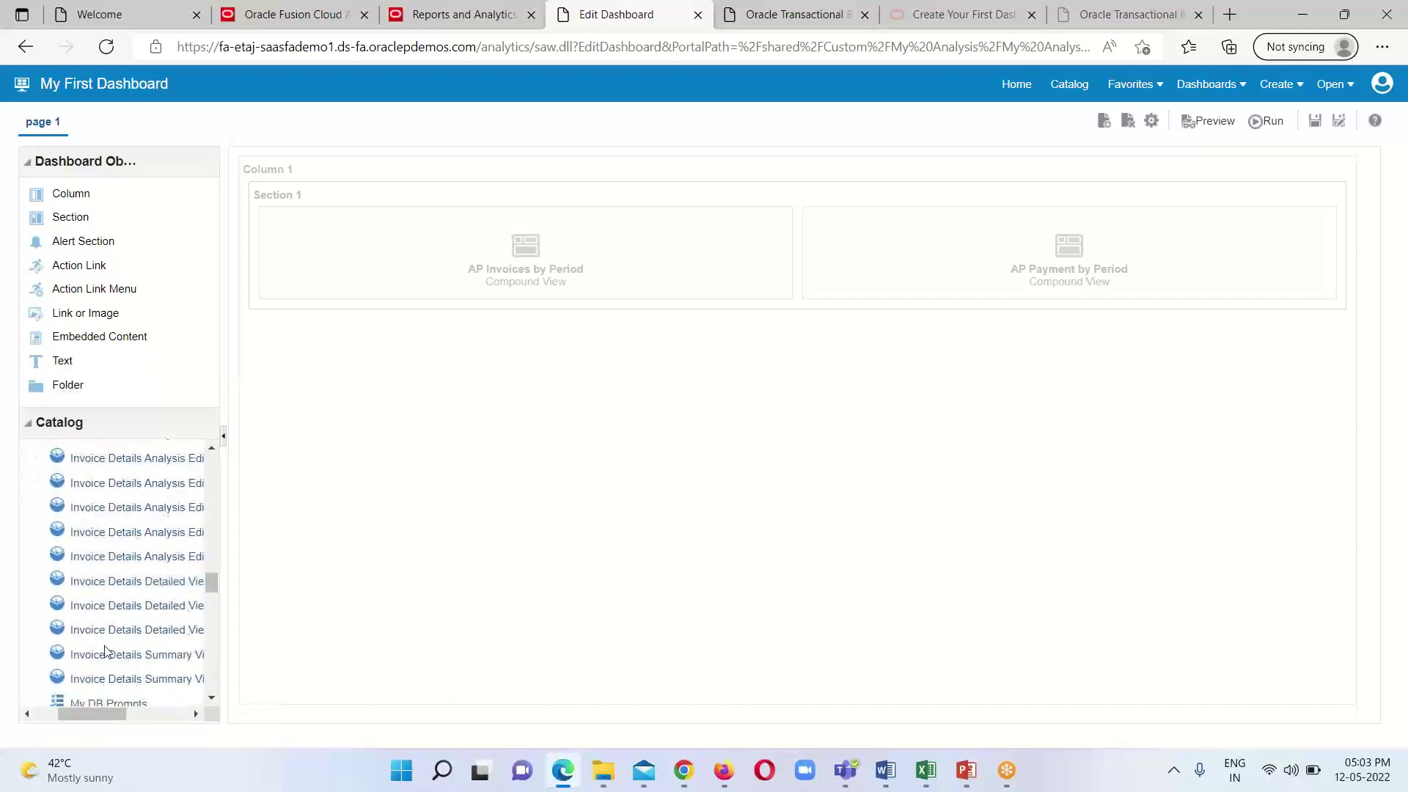
scroll(114, 646, "down", 1)
left_click_drag(90, 711, 102, 720)
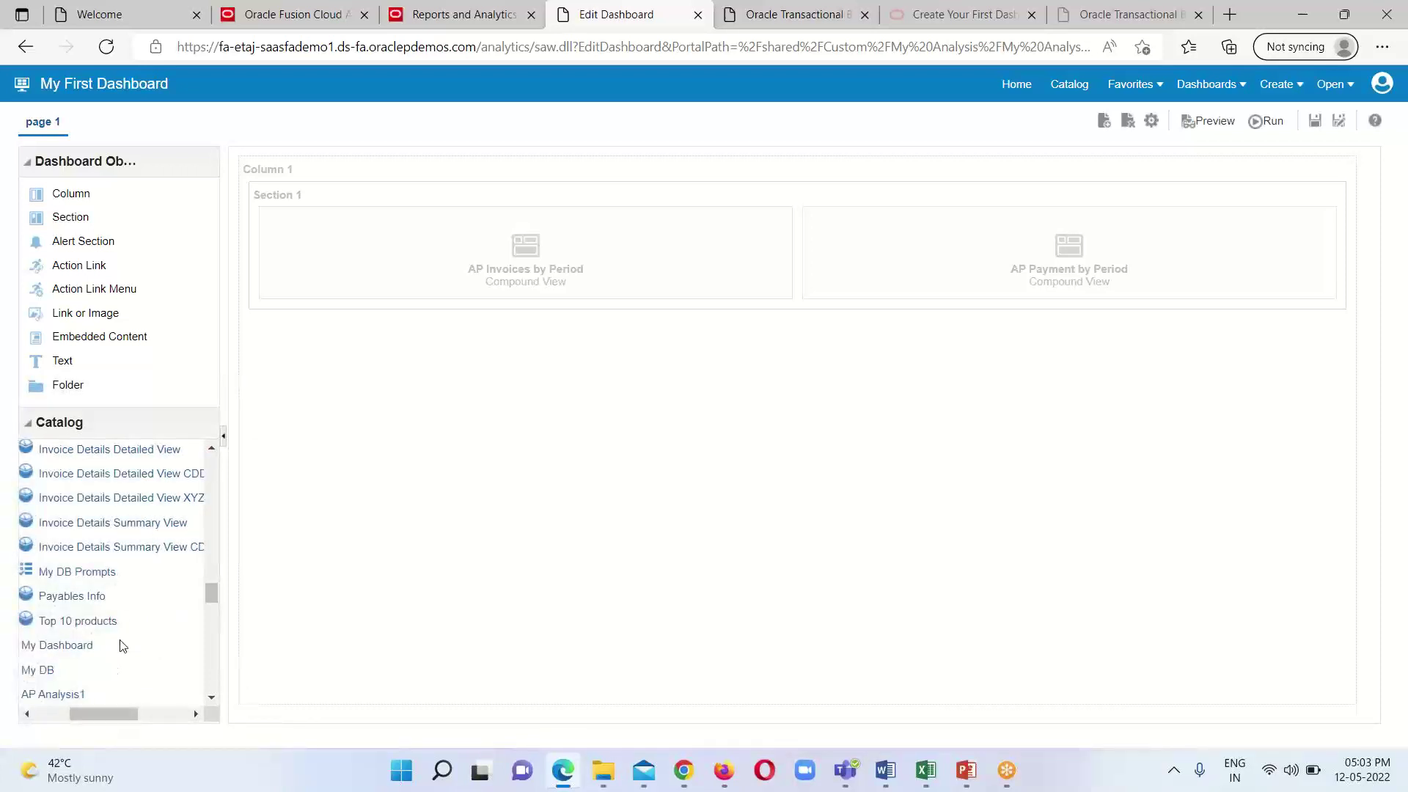
scroll(119, 645, "up", 1)
scroll(122, 645, "up", 2)
left_click_drag(222, 635, 324, 636)
left_click_drag(176, 705, 156, 705)
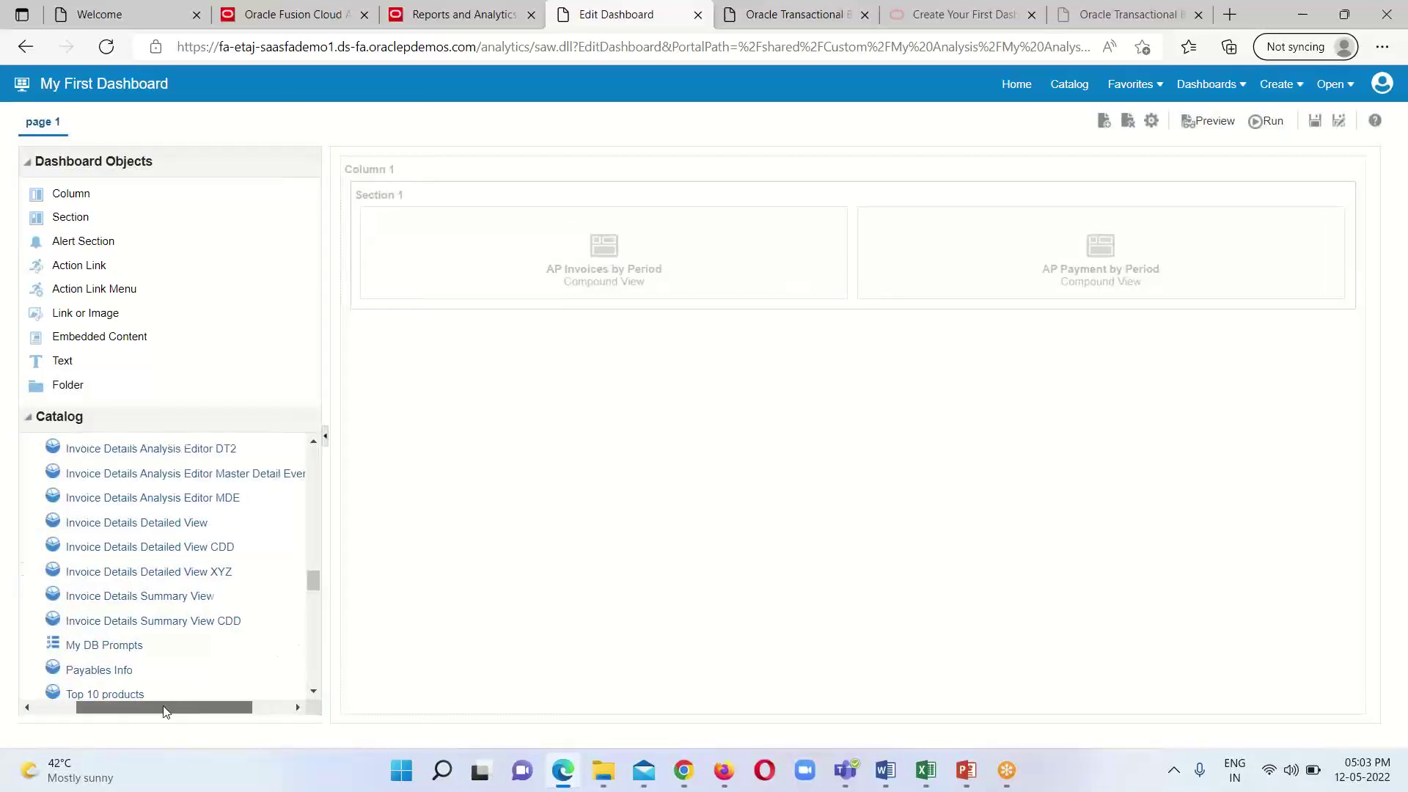
scroll(198, 650, "up", 3)
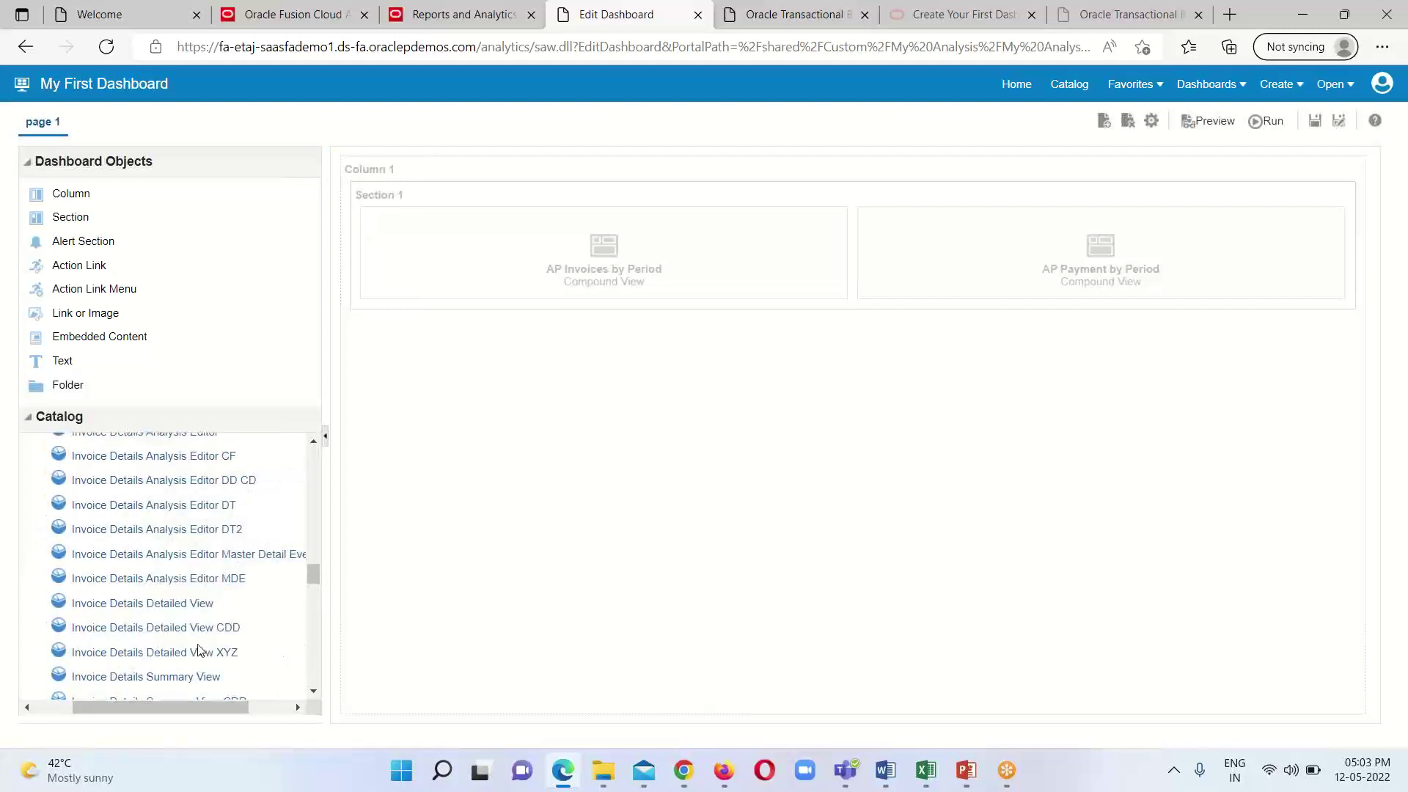
left_click(120, 535)
left_click_drag(121, 535, 629, 429)
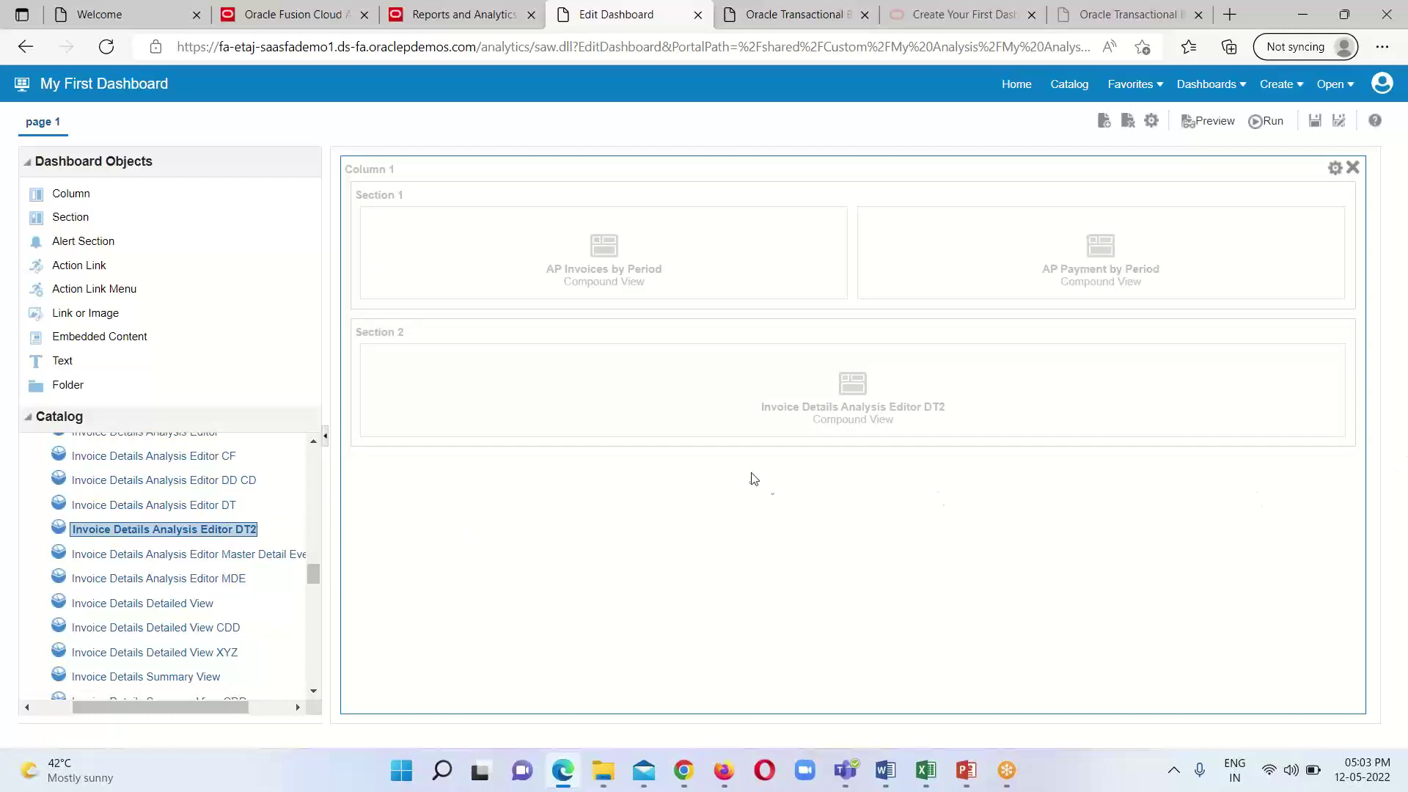
Save the dashboard and run it to review the two pie charts and the invoice details table.
left_click(1311, 124)
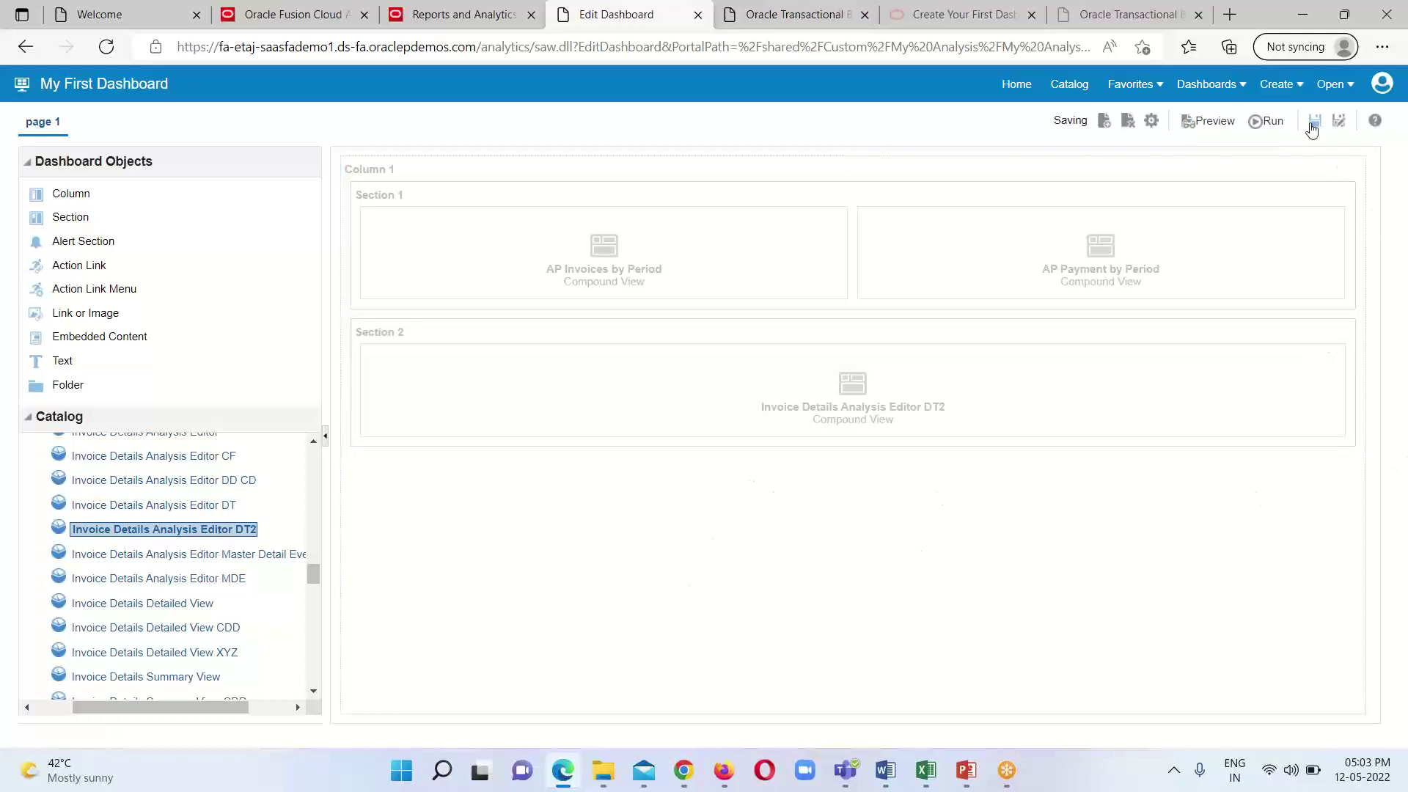
left_click(1259, 125)
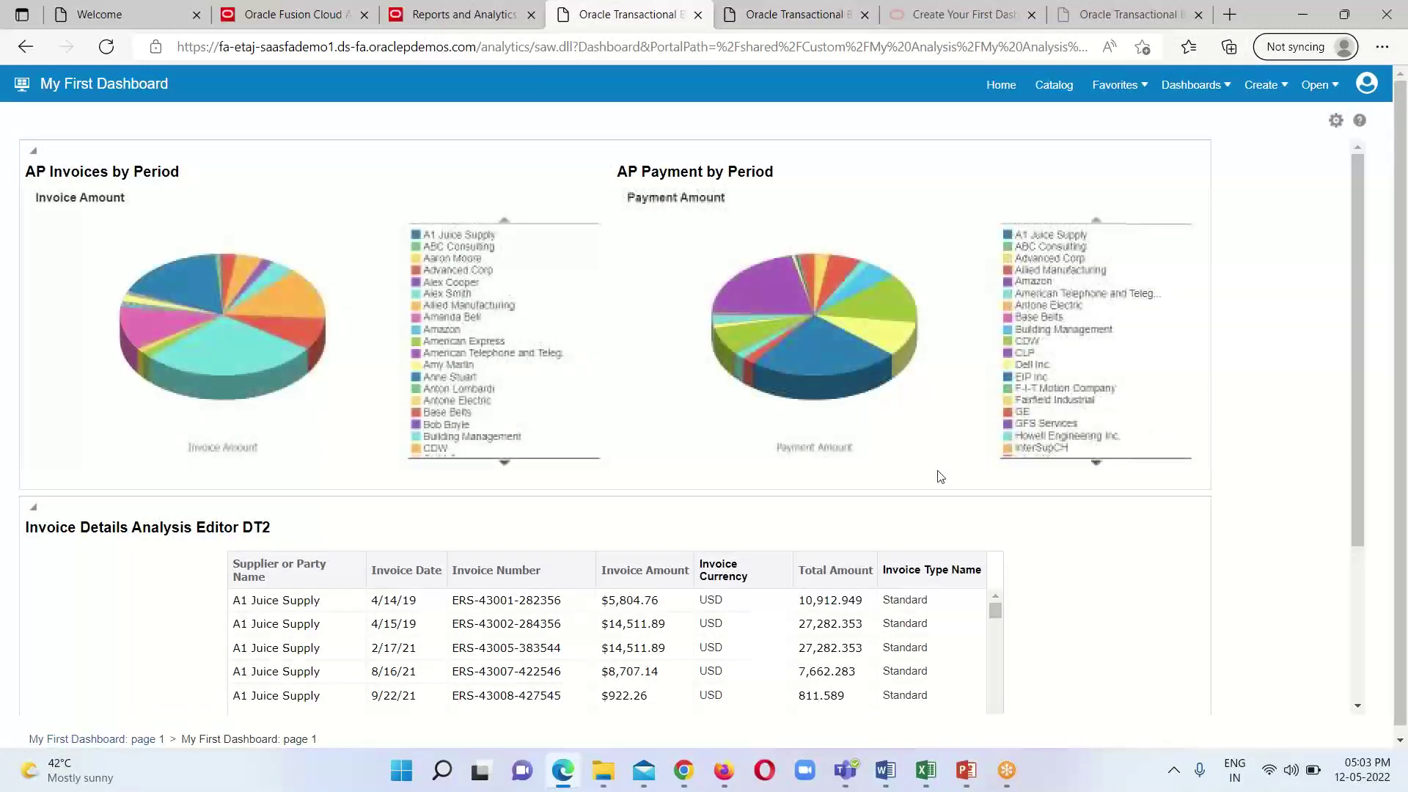
scroll(930, 469, "down", 3)
scroll(1151, 524, "up", 3)
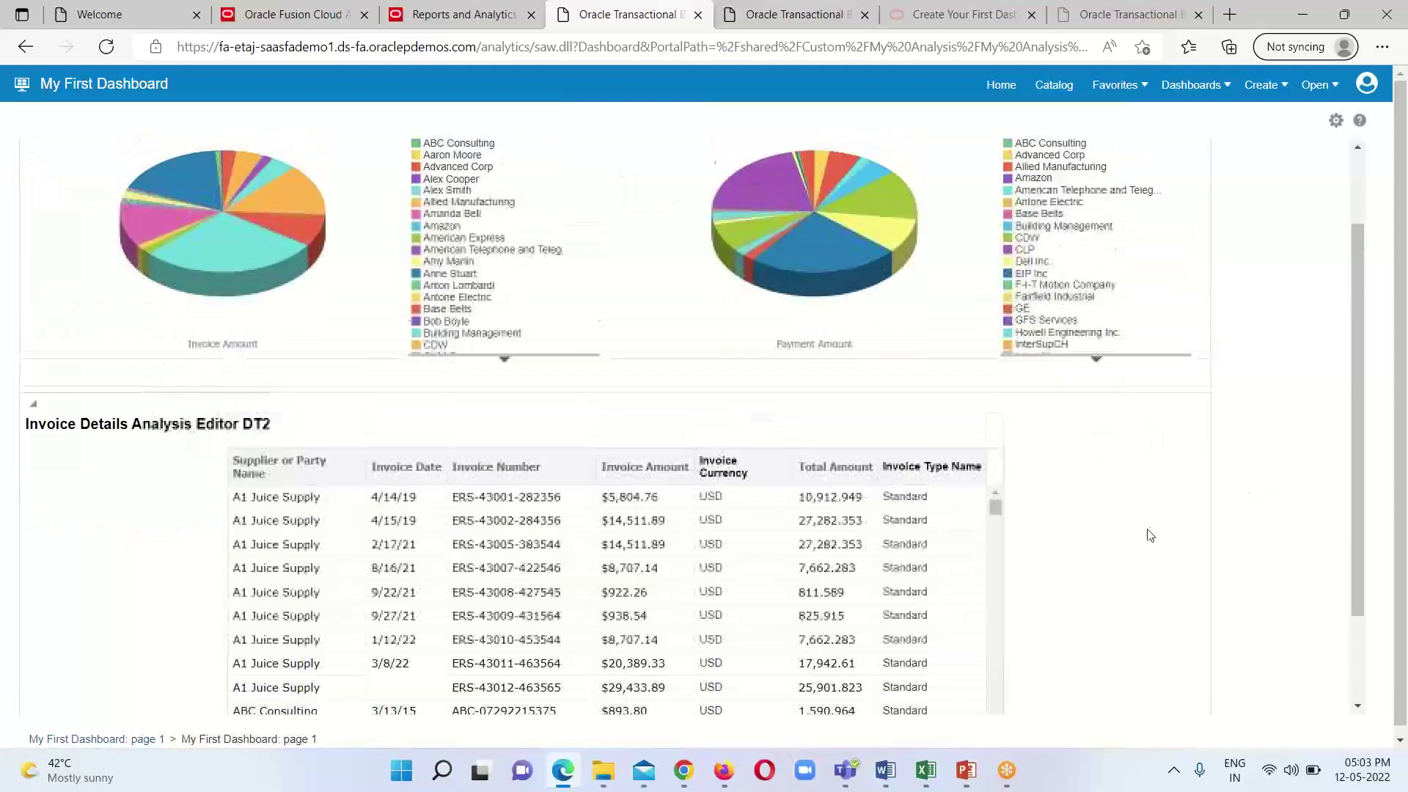
left_click(776, 363)
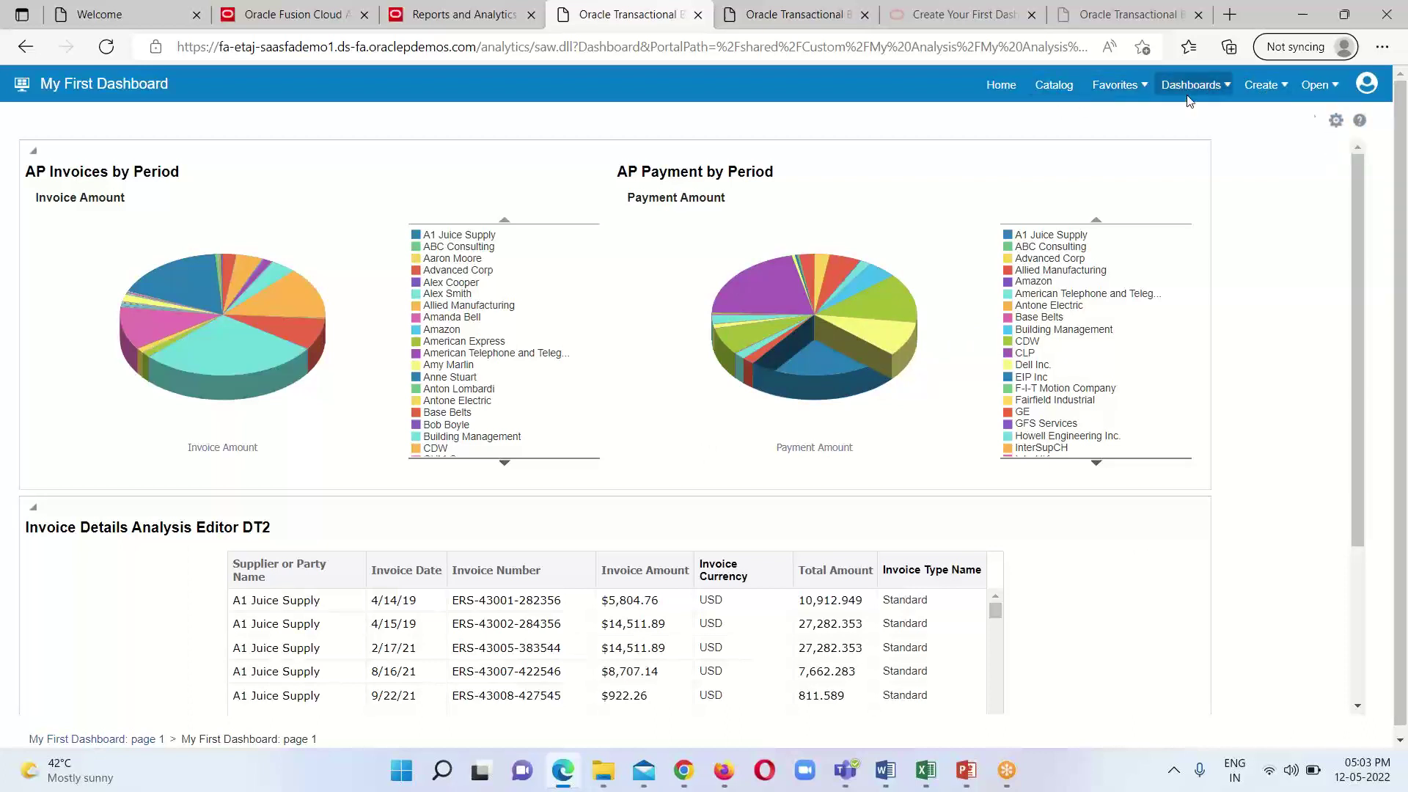
Reopen My First Dashboard in the dashboard editor from its running view.
left_click(1336, 122)
left_click(1195, 152)
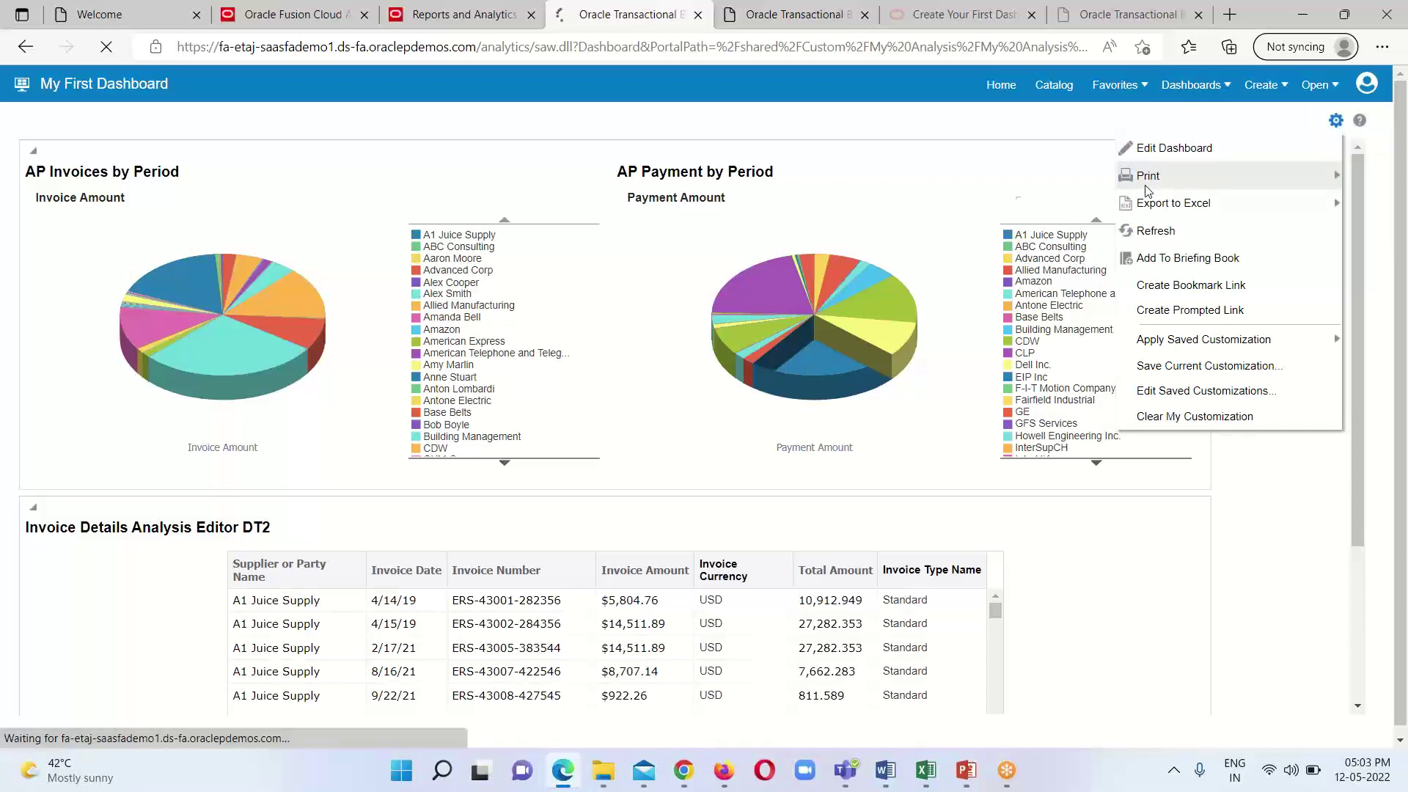
mouse_move(1147, 189)
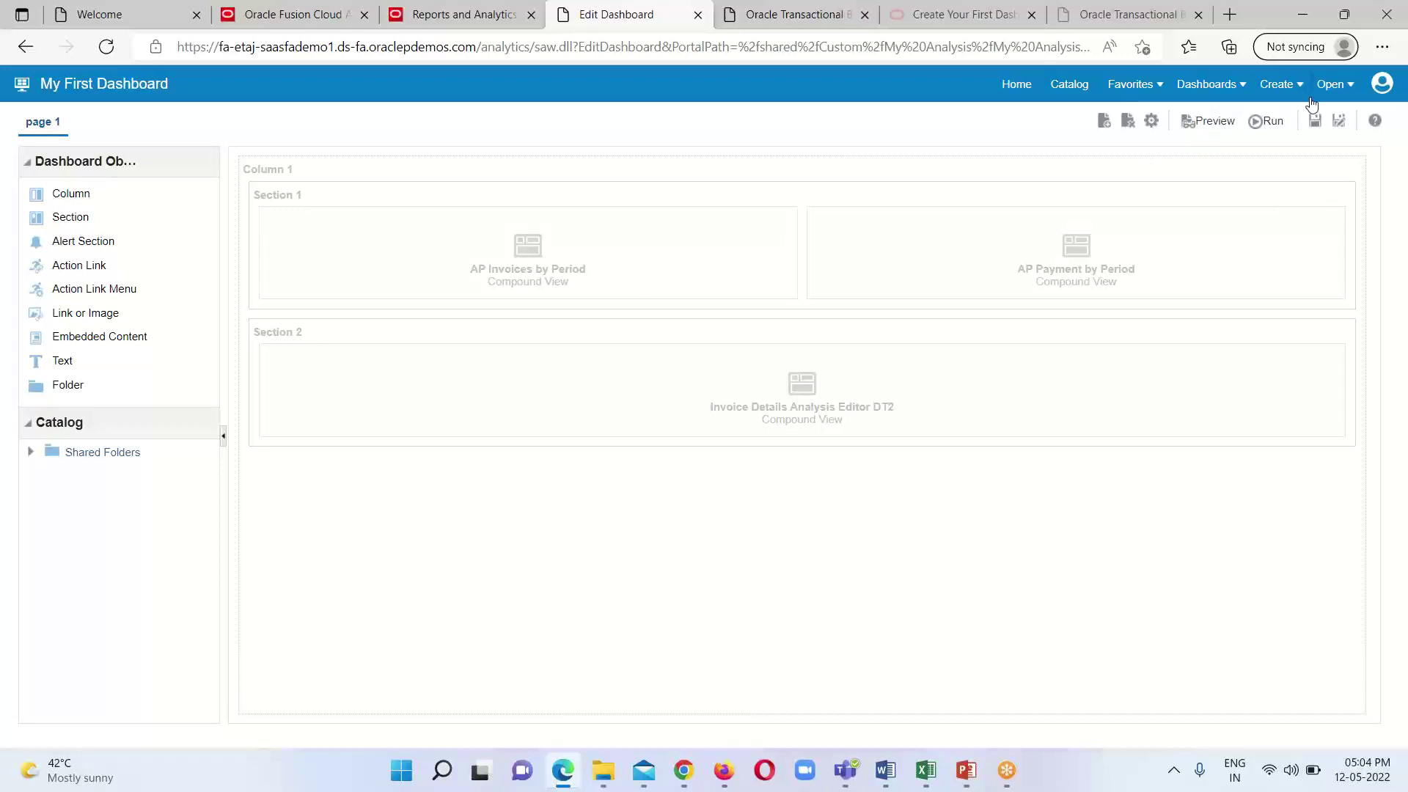
Return to the catalog and open the existing DB Prompts dashboard prompt for editing.
left_click(1060, 91)
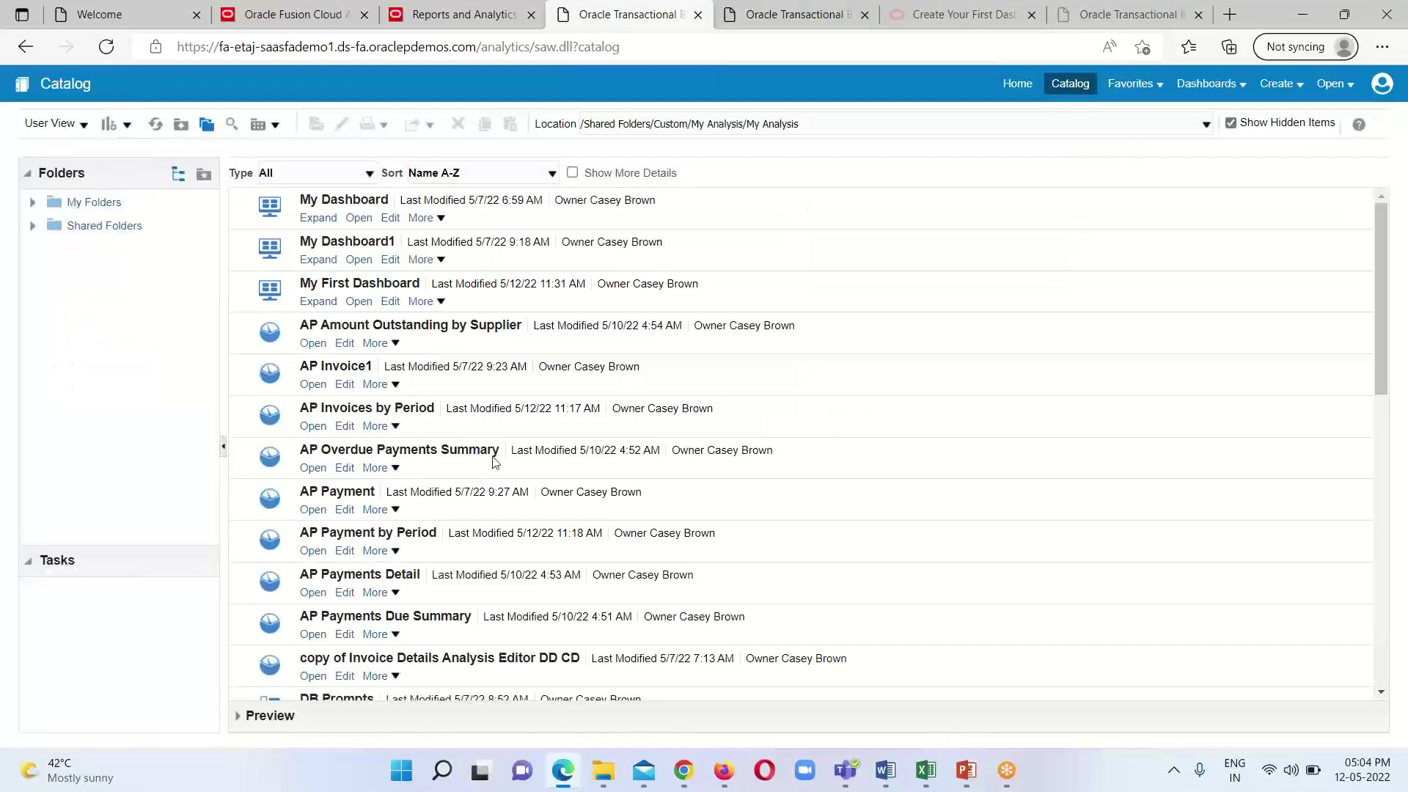
scroll(522, 398, "down", 1)
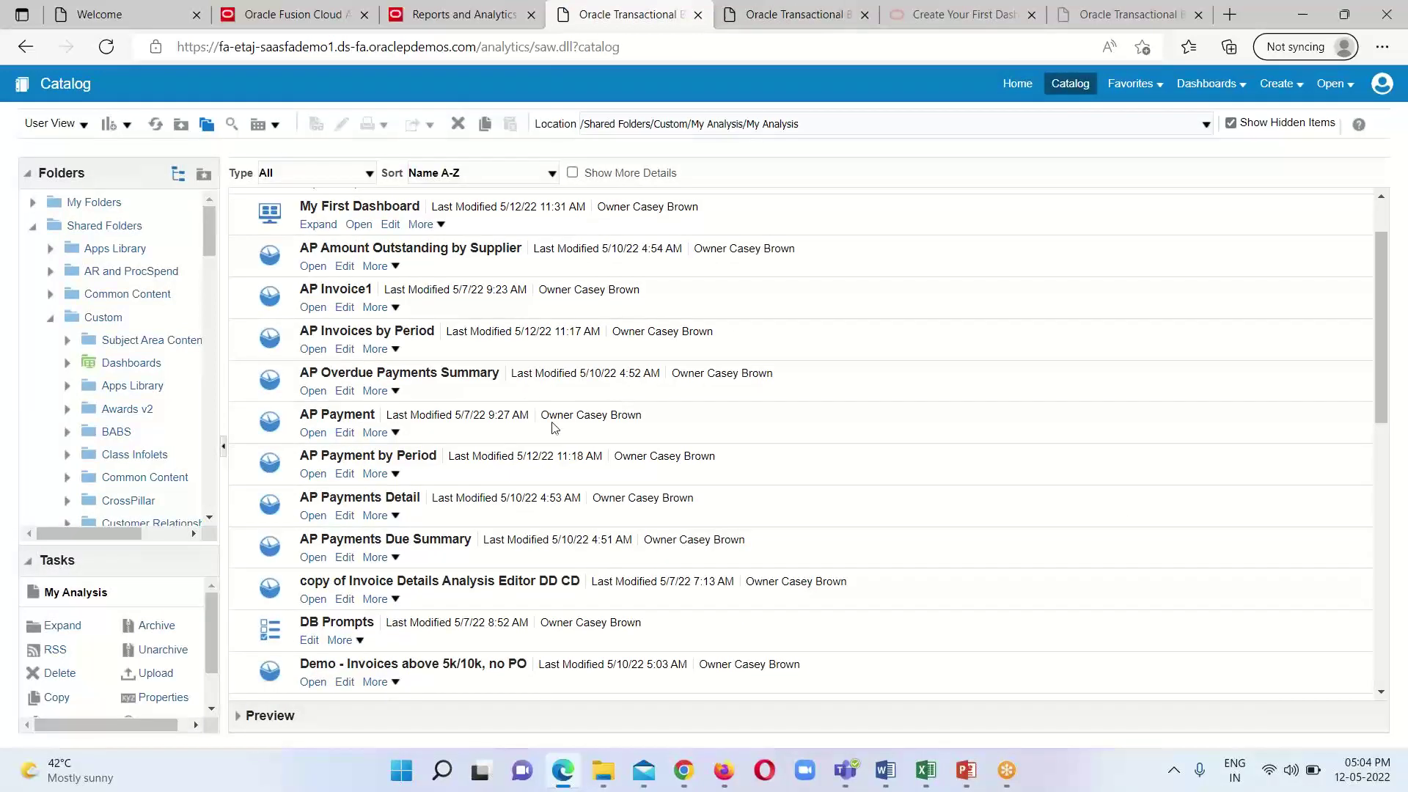
scroll(581, 493, "down", 5)
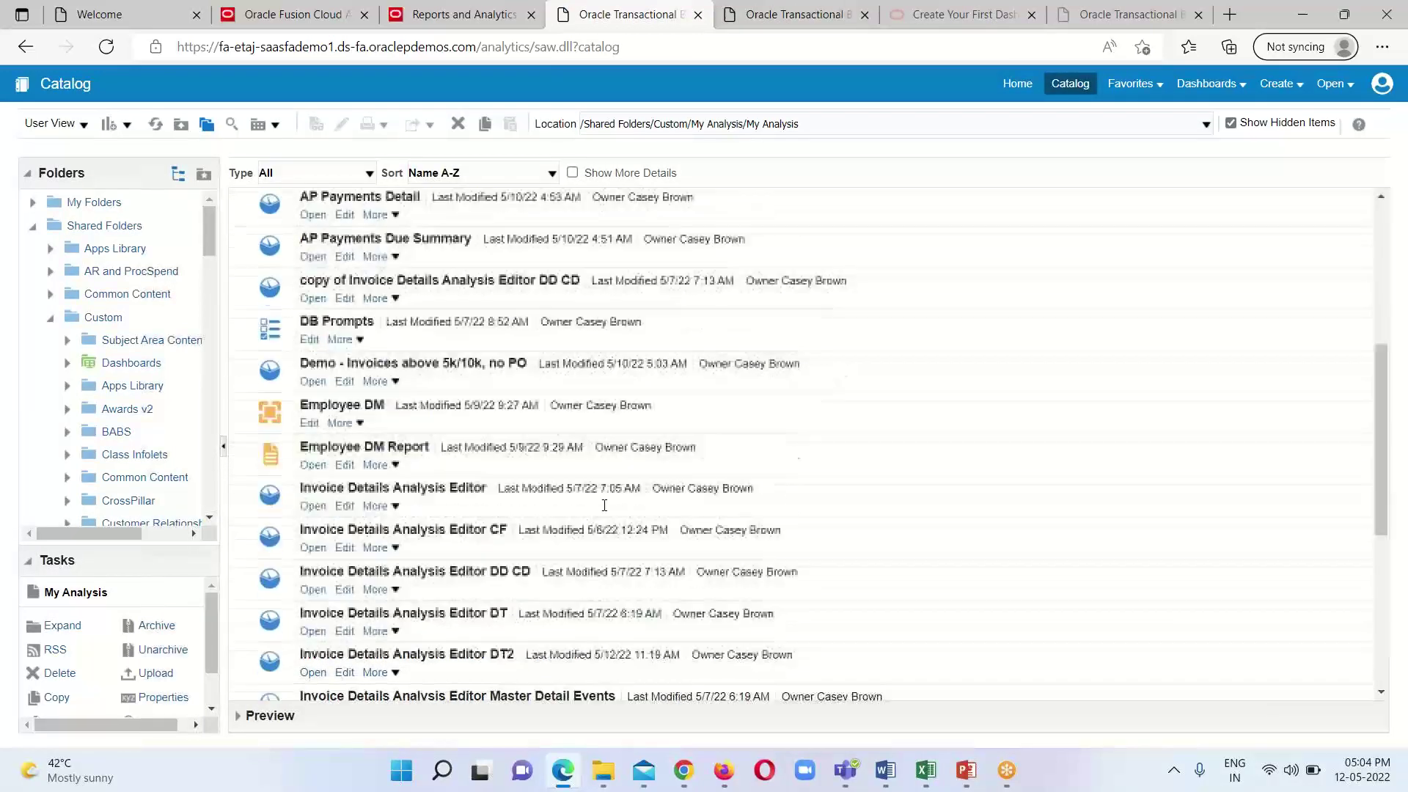
scroll(601, 506, "up", 2)
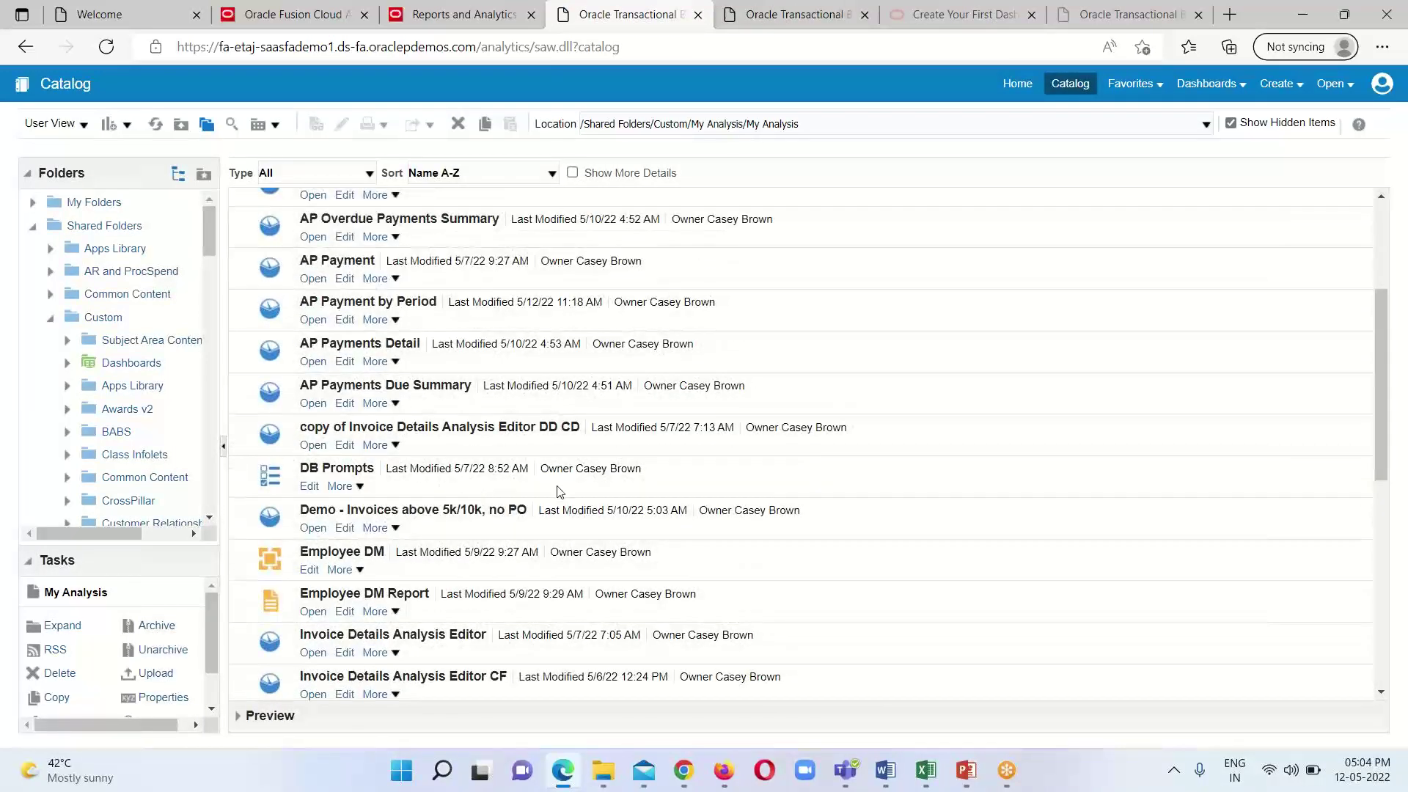
left_click(309, 487)
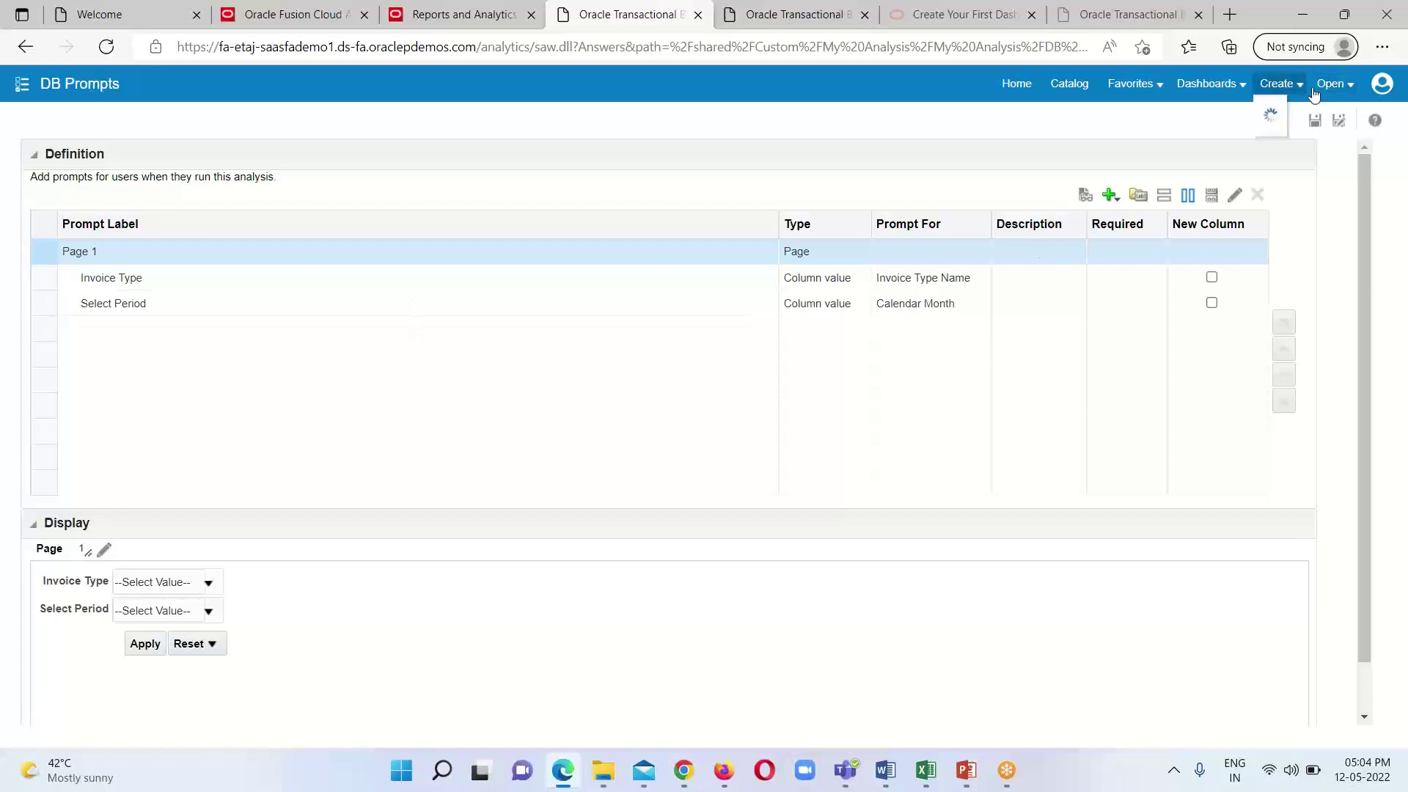
Examine the Invoice Type and Select Period prompts and their display in DB Prompts, and go back to the catalog.
left_click(1276, 84)
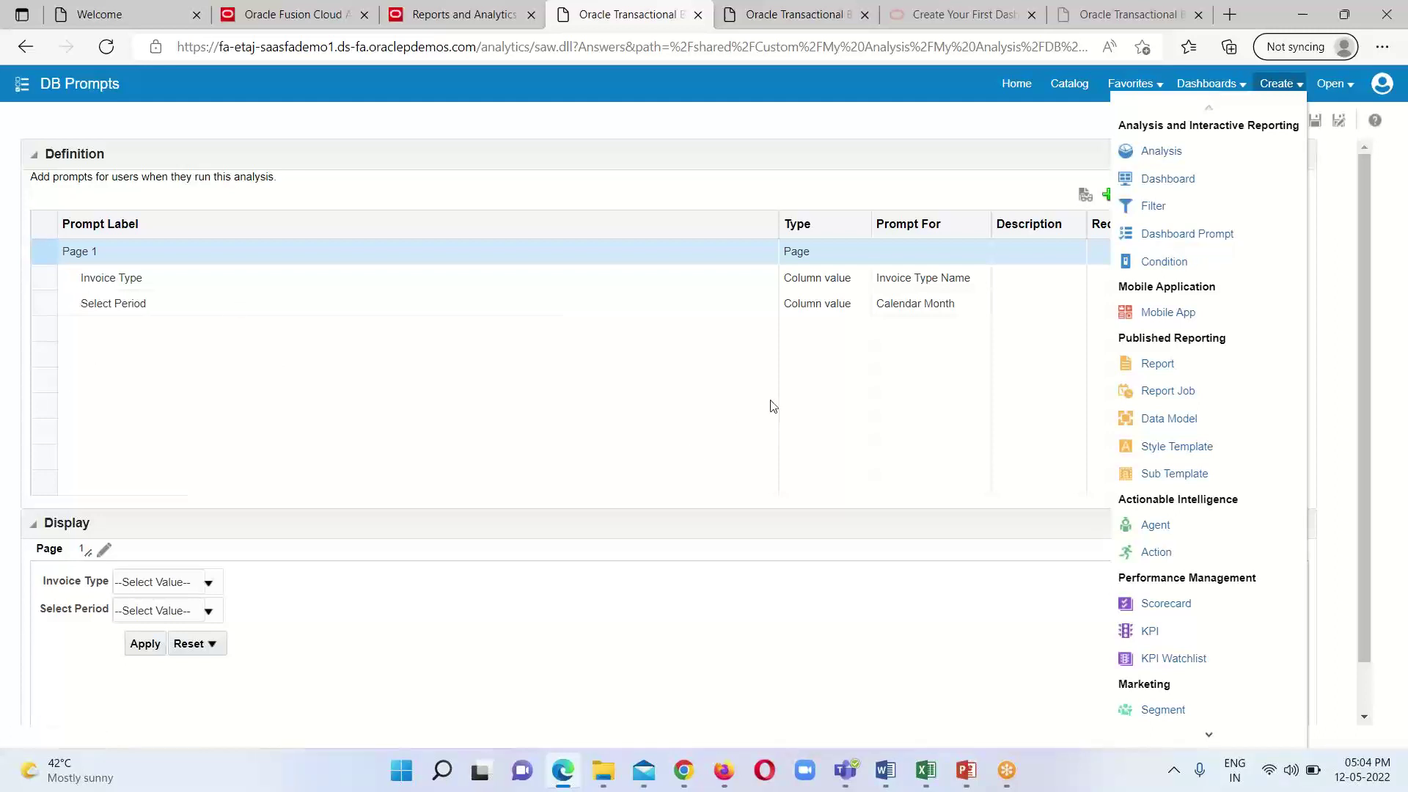
left_click(892, 185)
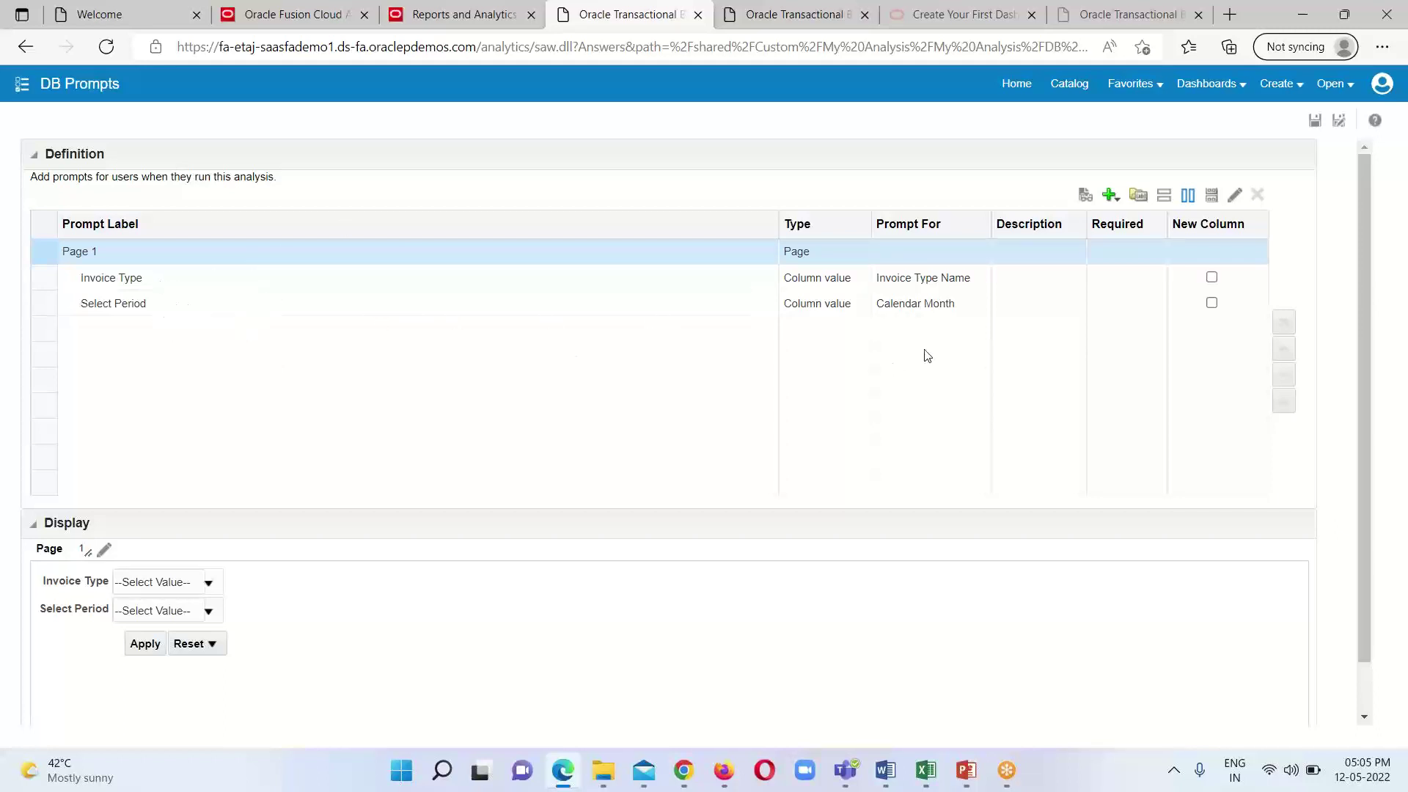
scroll(358, 308, "down", 1)
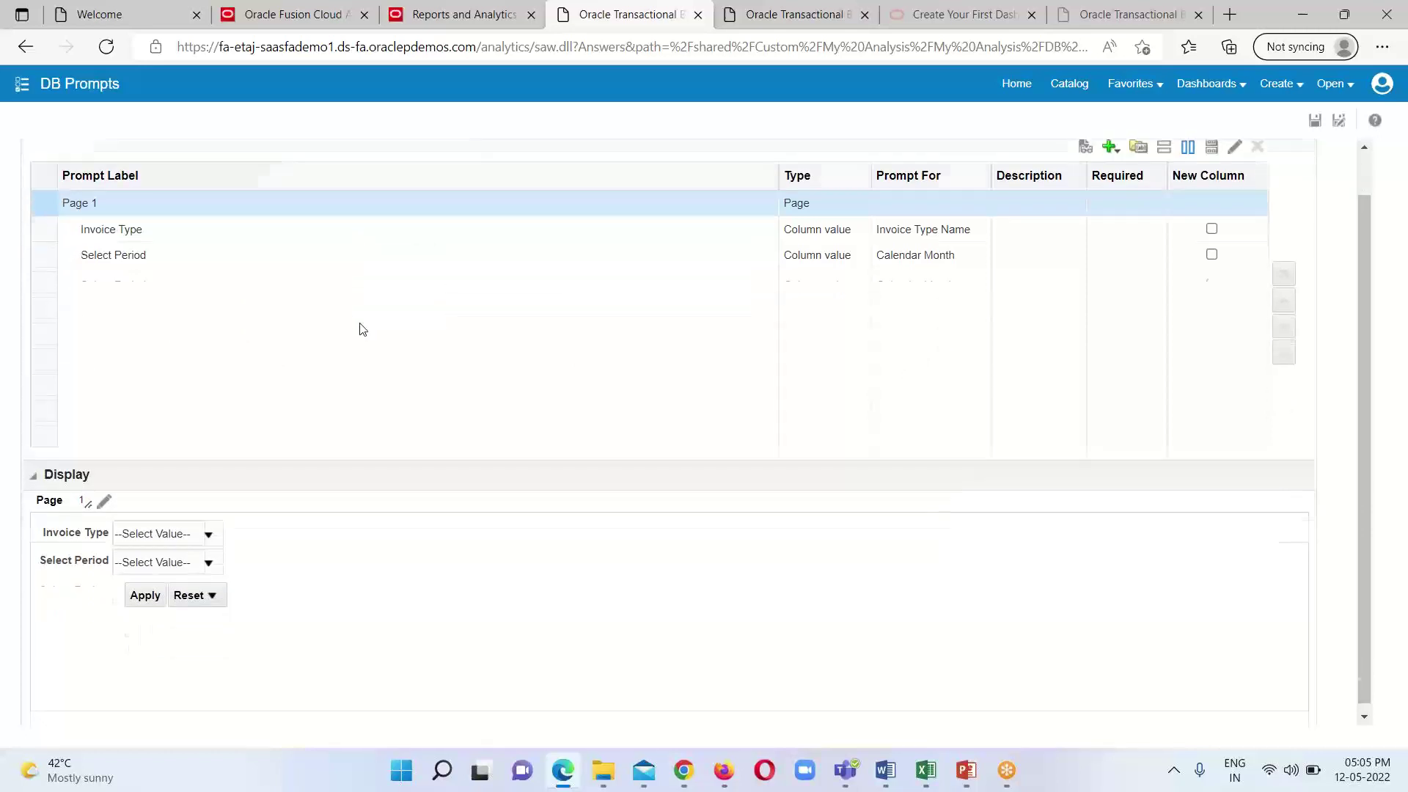
scroll(405, 267, "up", 1)
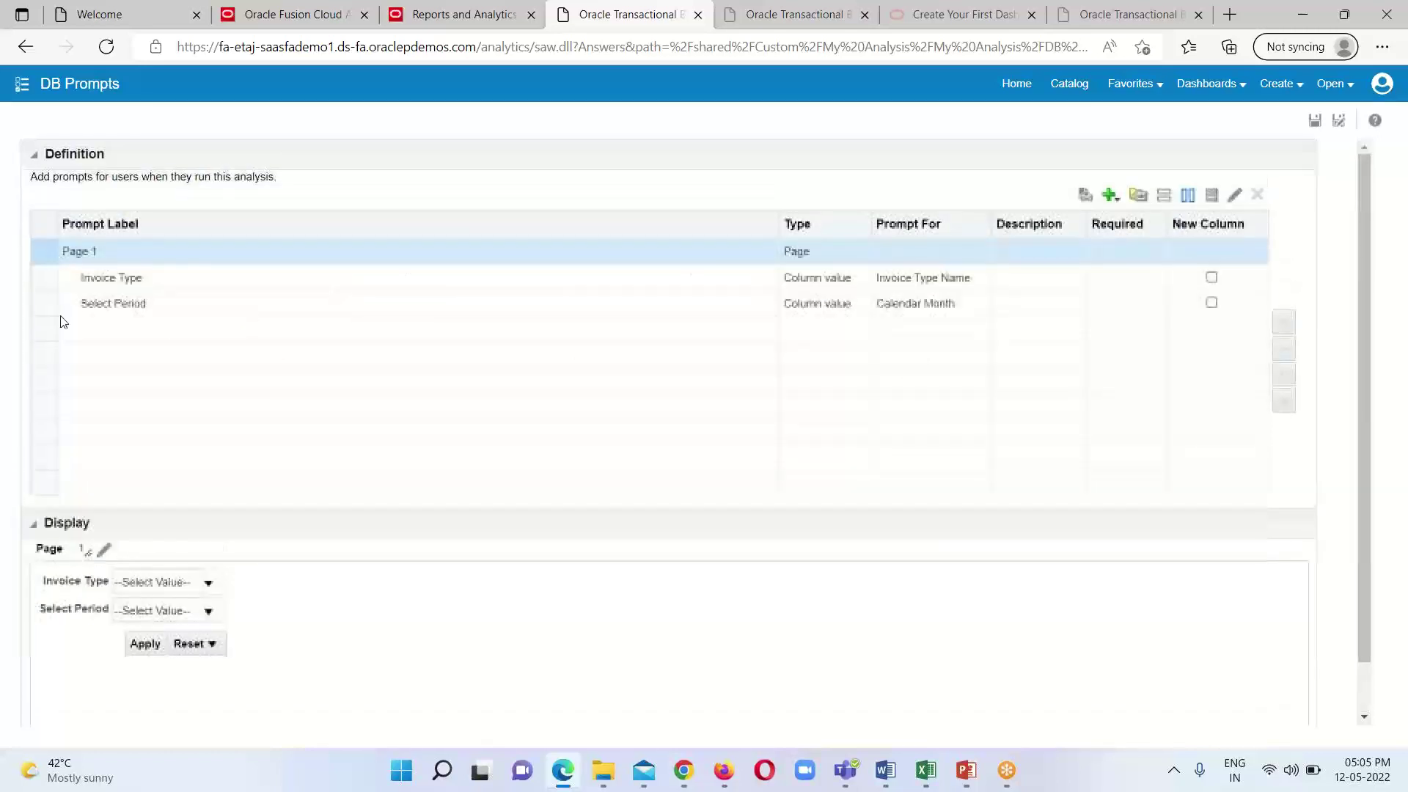
scroll(220, 300, "down", 1)
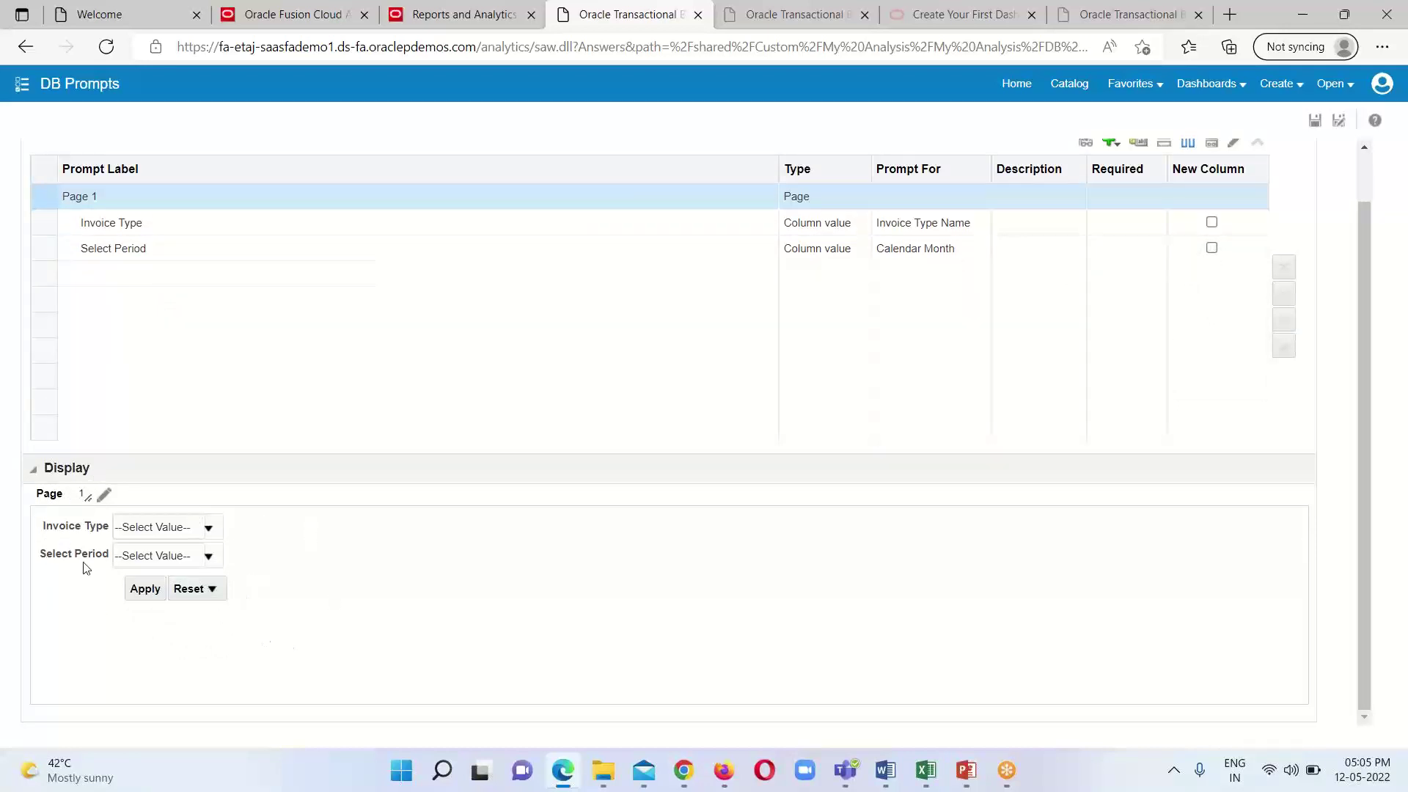
scroll(67, 580, "up", 1)
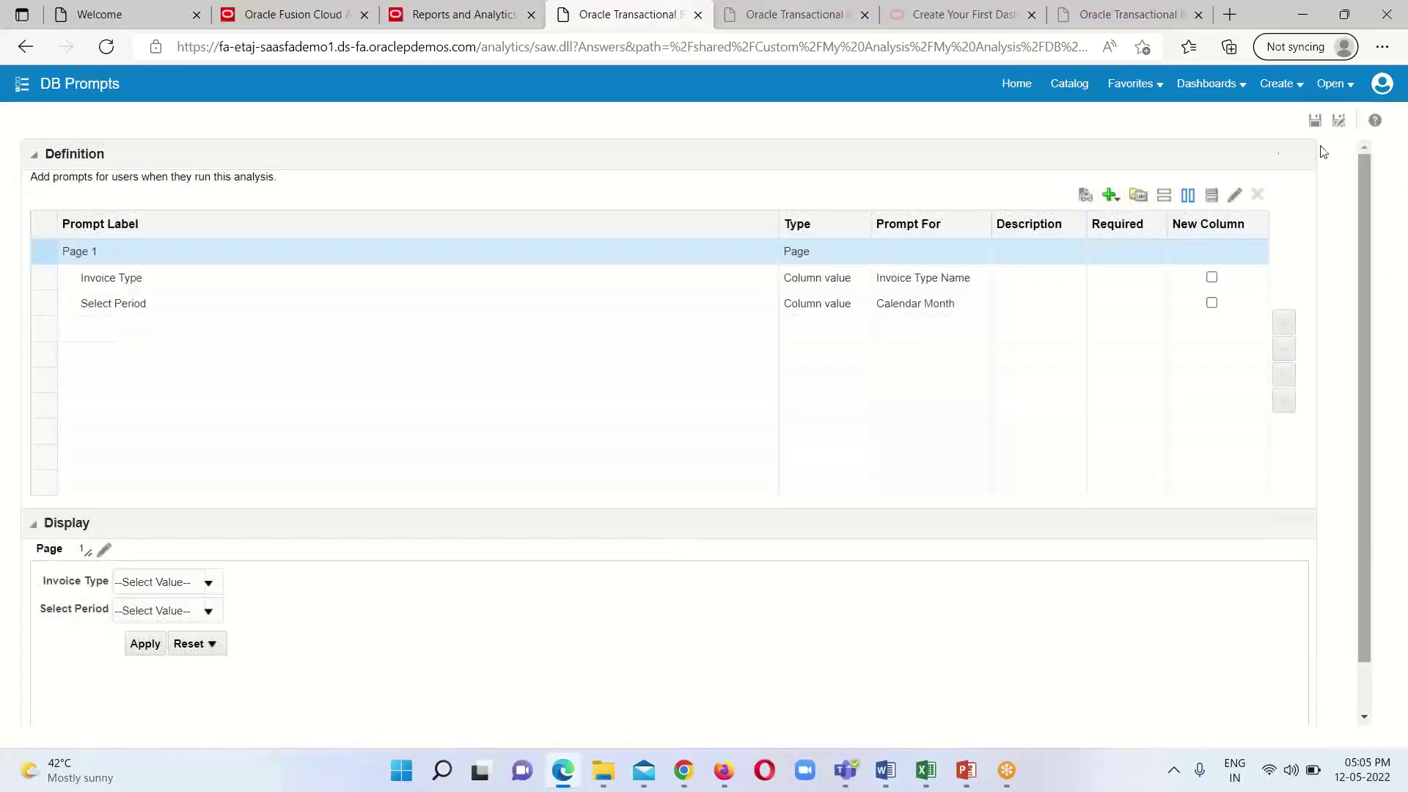
left_click(1068, 87)
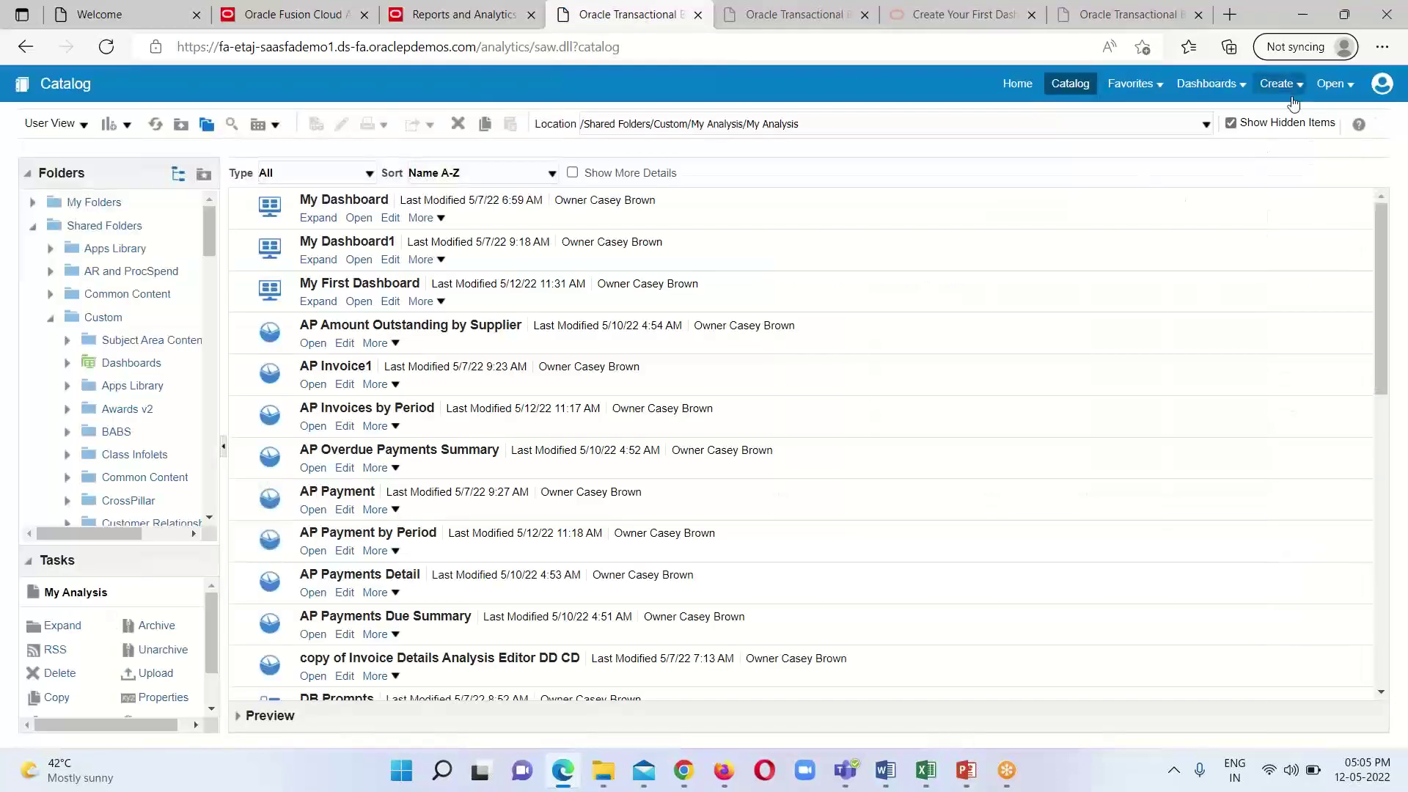
Open My First Dashboard for editing and expand the shared catalog folders down to Custom / My Analysis.
left_click(389, 302)
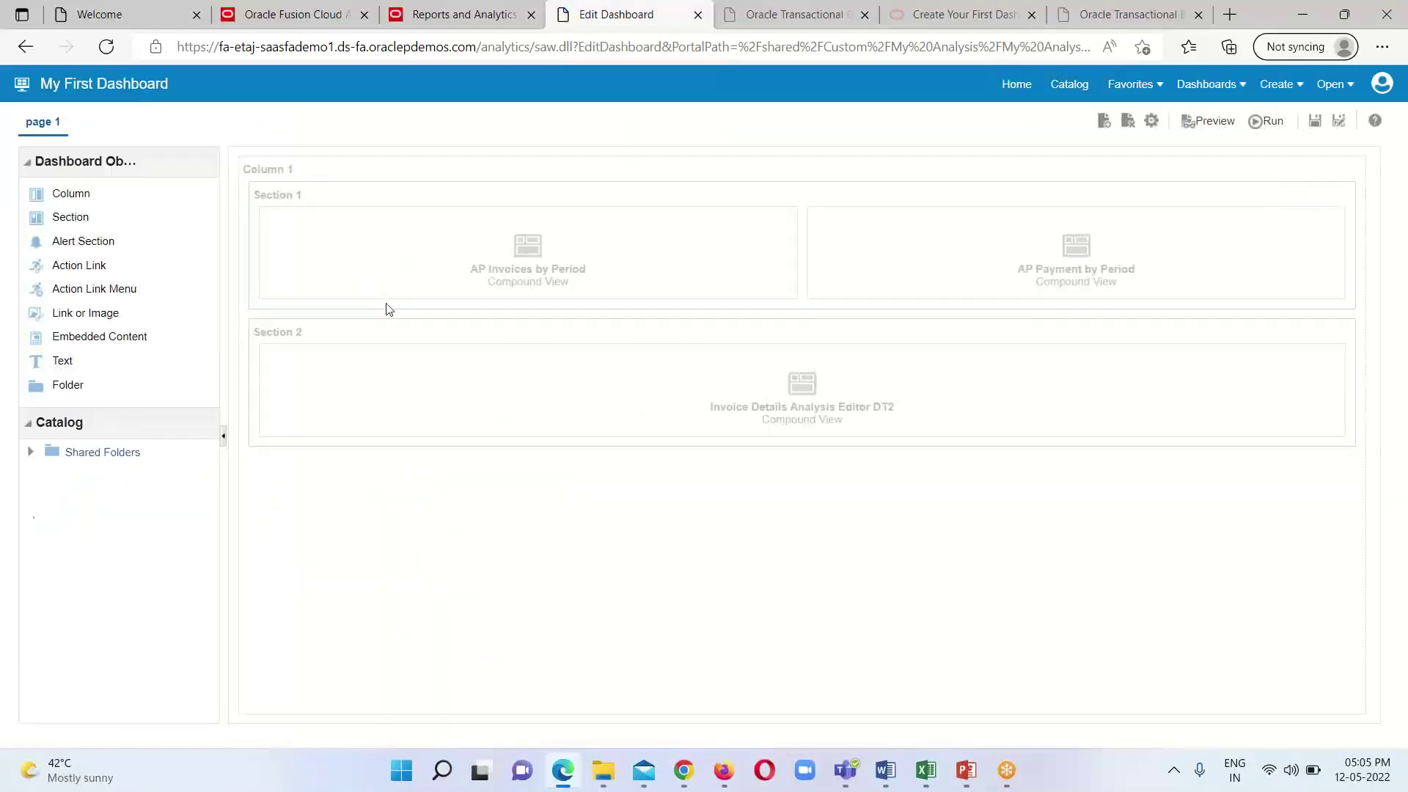
left_click(29, 453)
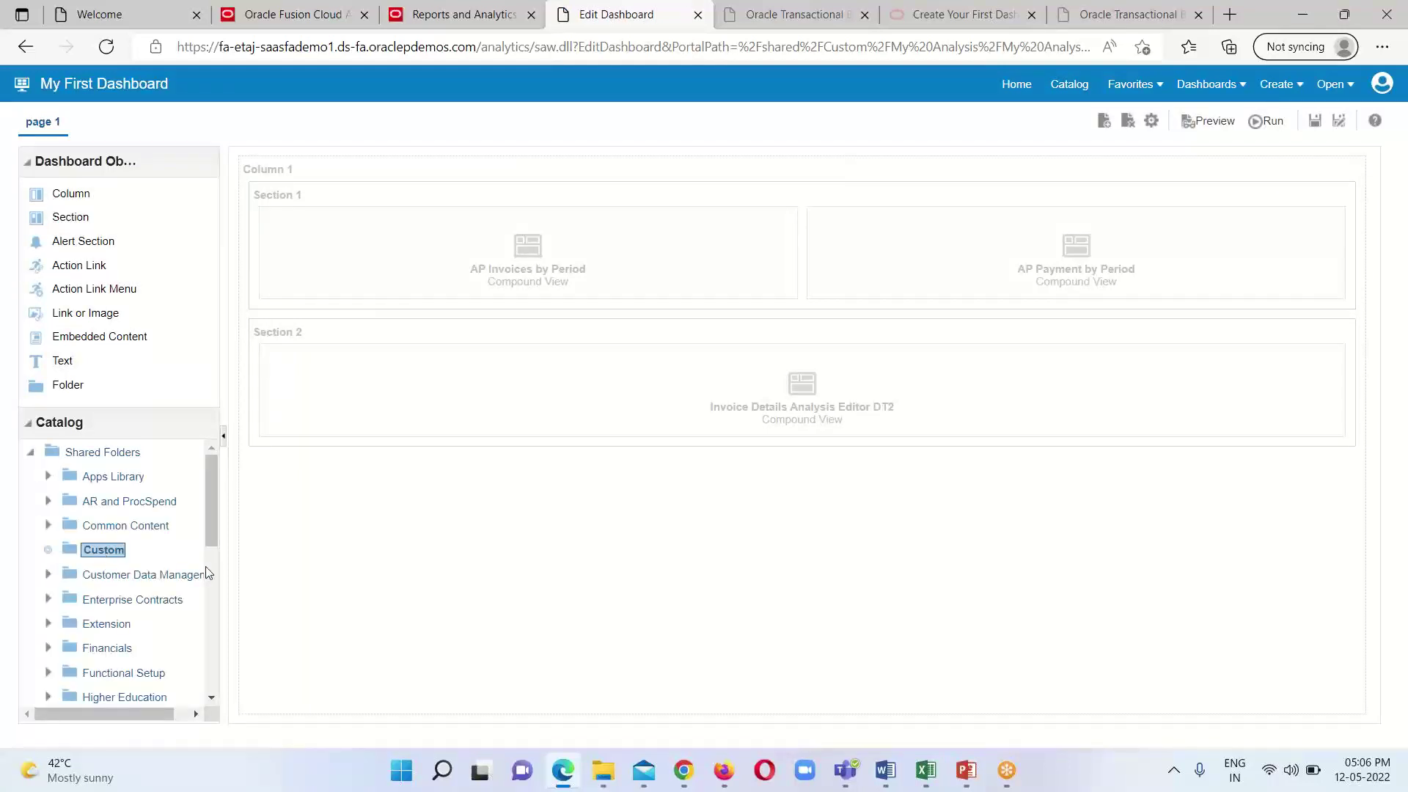
scroll(107, 572, "down", 4)
scroll(107, 573, "down", 8)
scroll(123, 650, "down", 9)
scroll(121, 525, "up", 2)
left_click(131, 557)
left_click(65, 556)
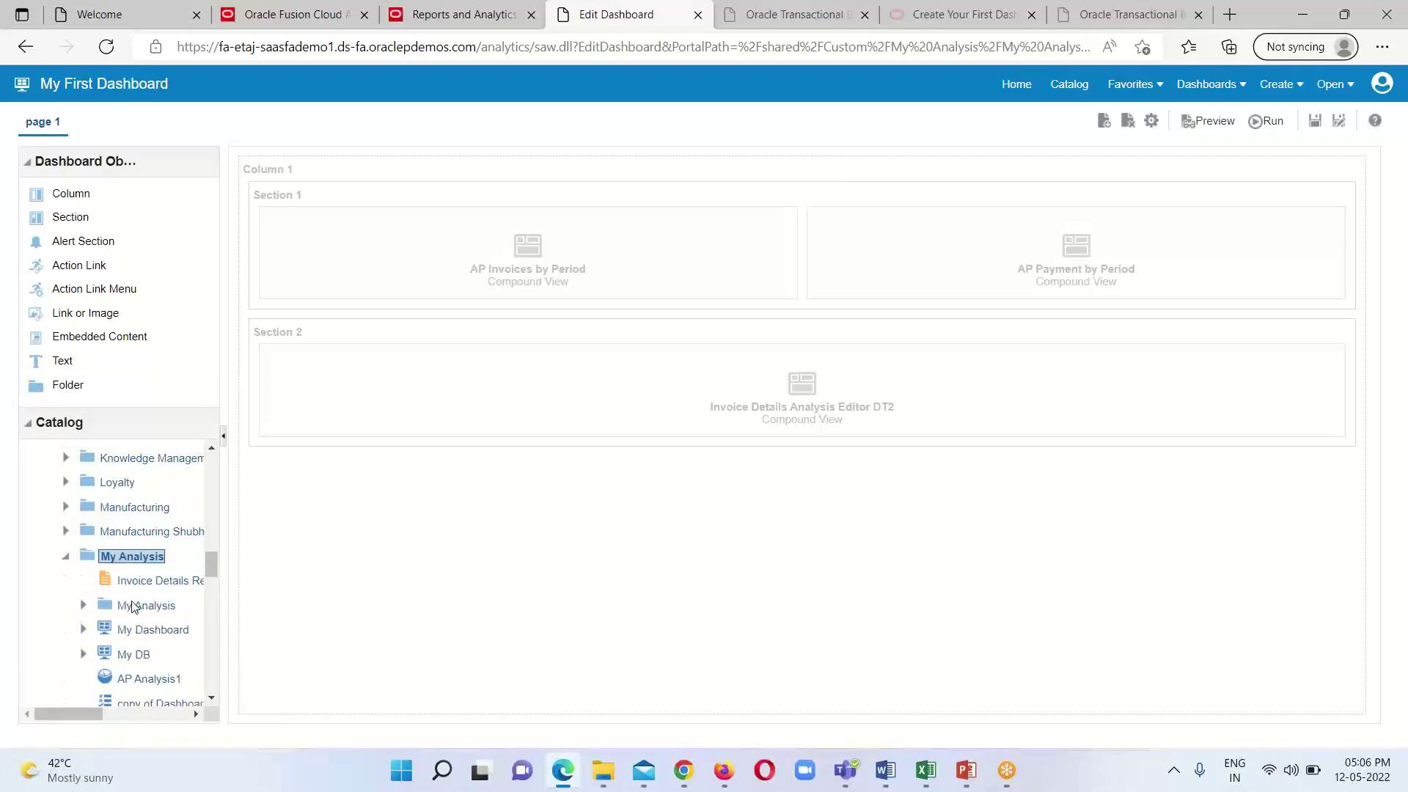
Expand the nested My Analysis folder and select the DB Prompts dashboard prompt in it.
left_click(133, 607)
left_click(83, 606)
scroll(155, 627, "down", 3)
scroll(156, 627, "right", 2)
scroll(103, 689, "down", 5)
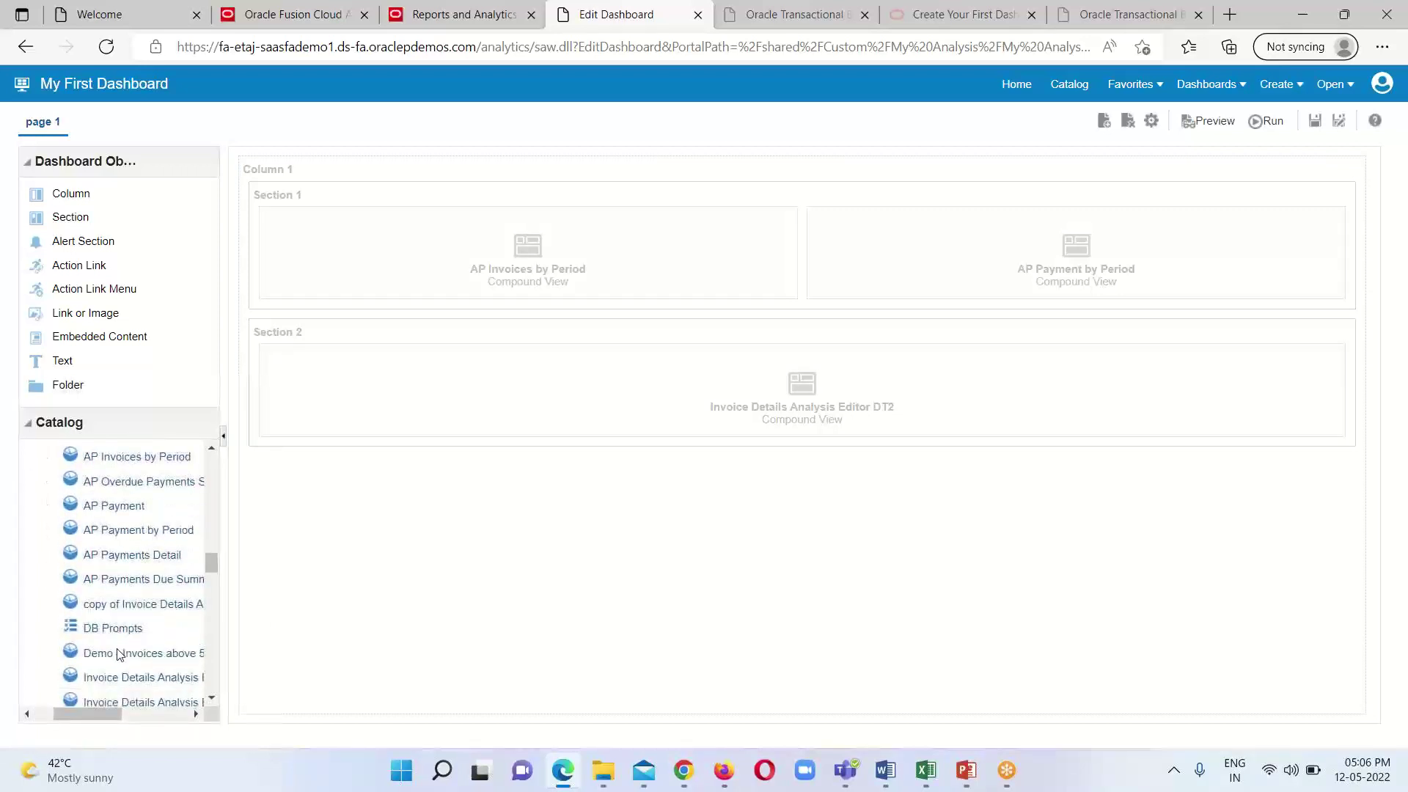
left_click(106, 632)
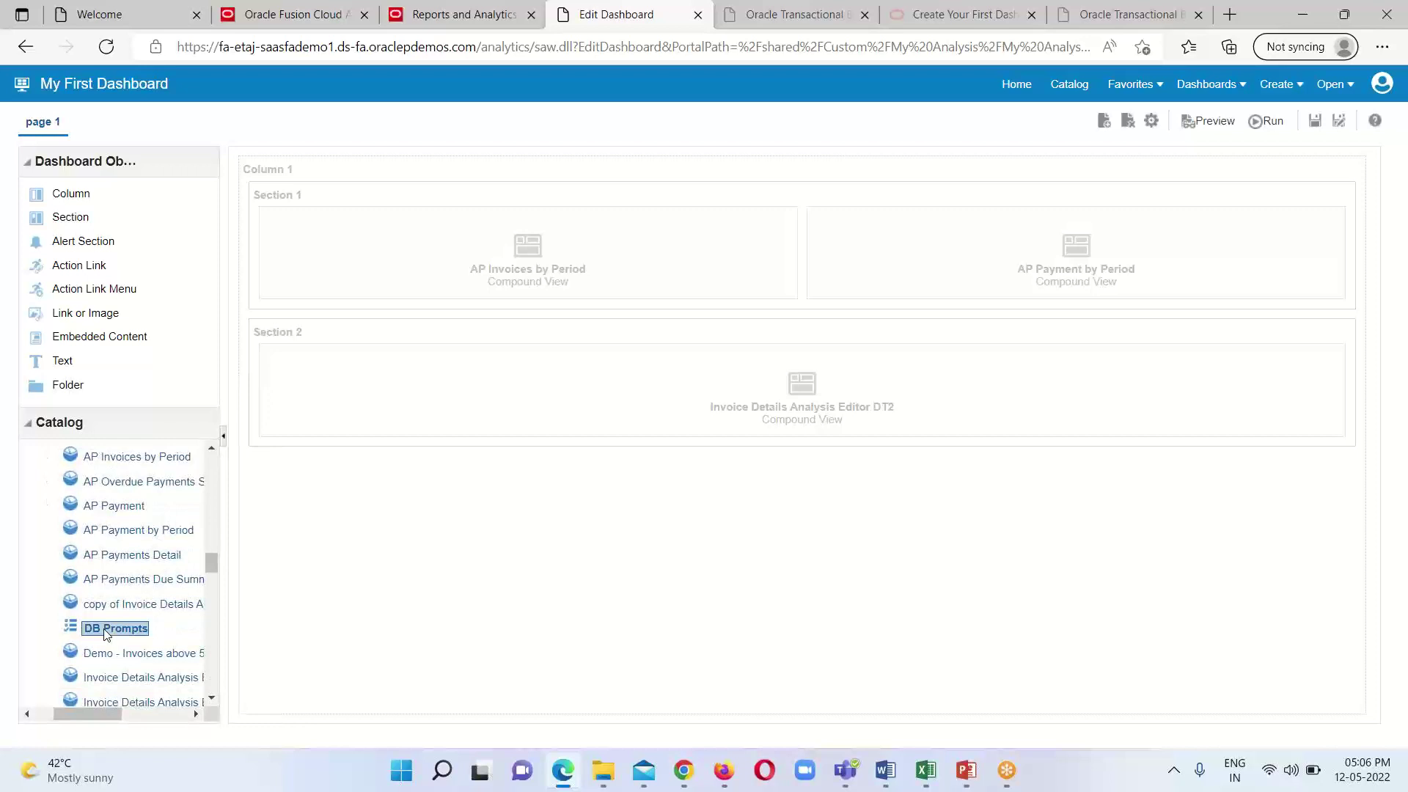
Add a new column before the existing dashboard content and place DB Prompts in it.
left_click_drag(106, 632, 198, 327)
left_click_drag(72, 198, 255, 370)
mouse_move(327, 289)
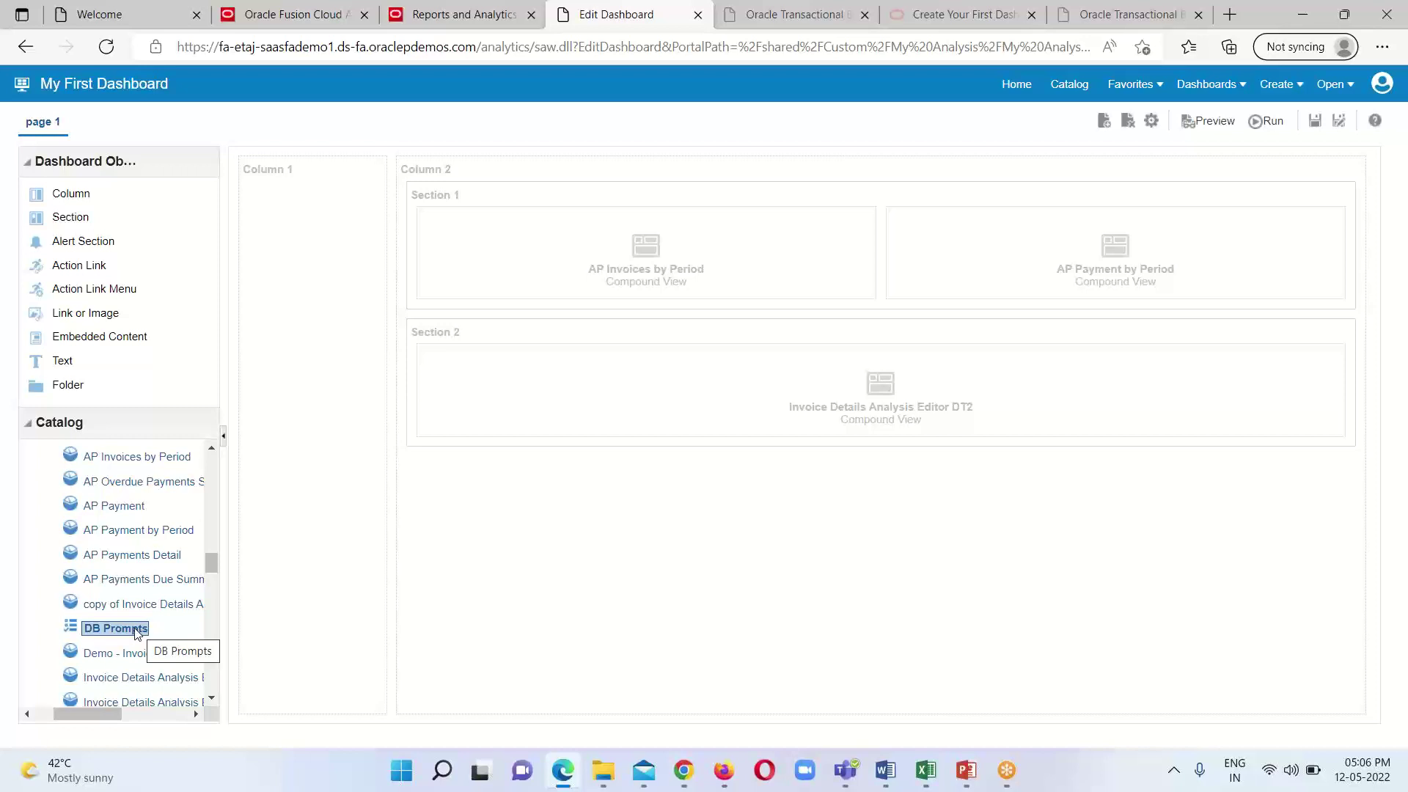
left_click_drag(135, 632, 357, 337)
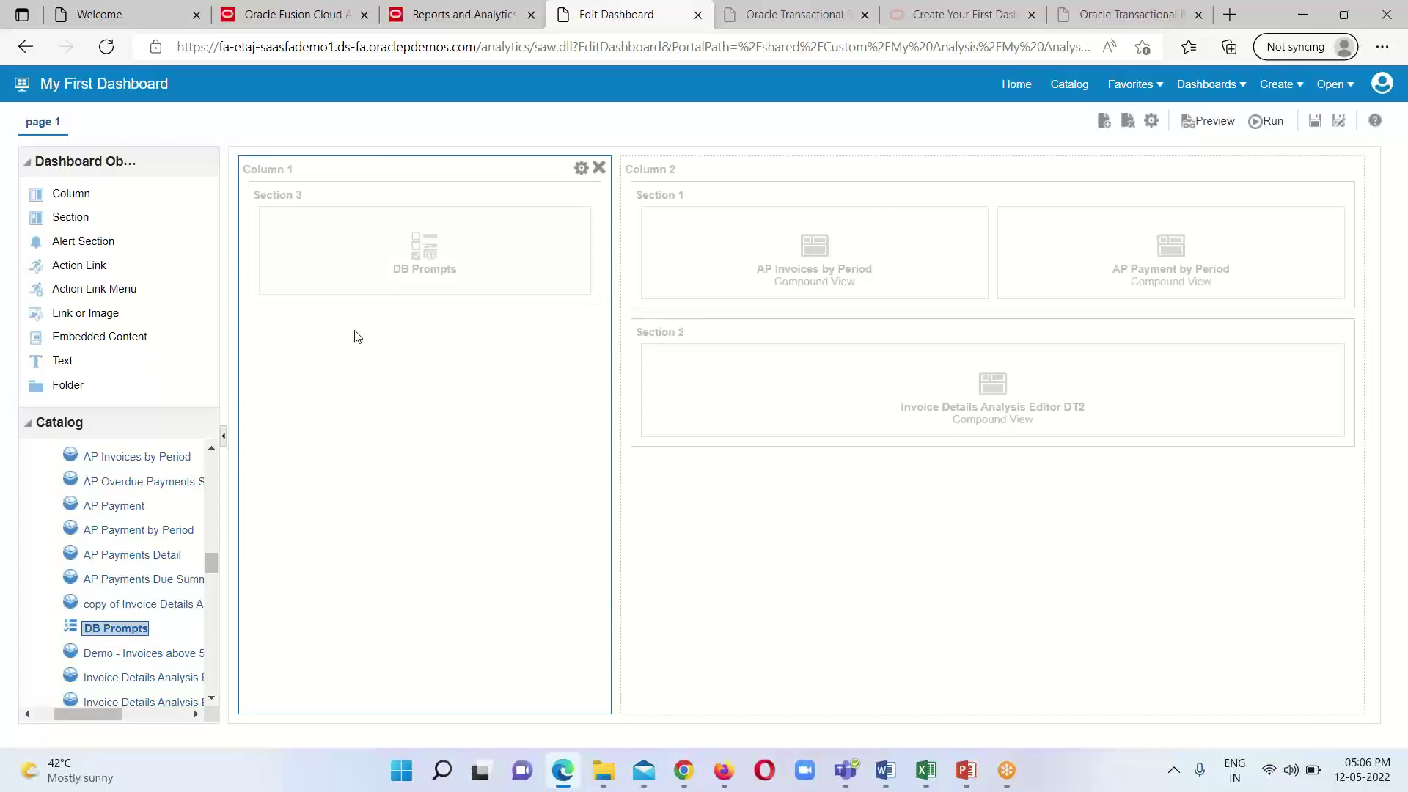
Save and run the dashboard to check the prompts beside the charts, and reopen it for editing.
left_click(1317, 122)
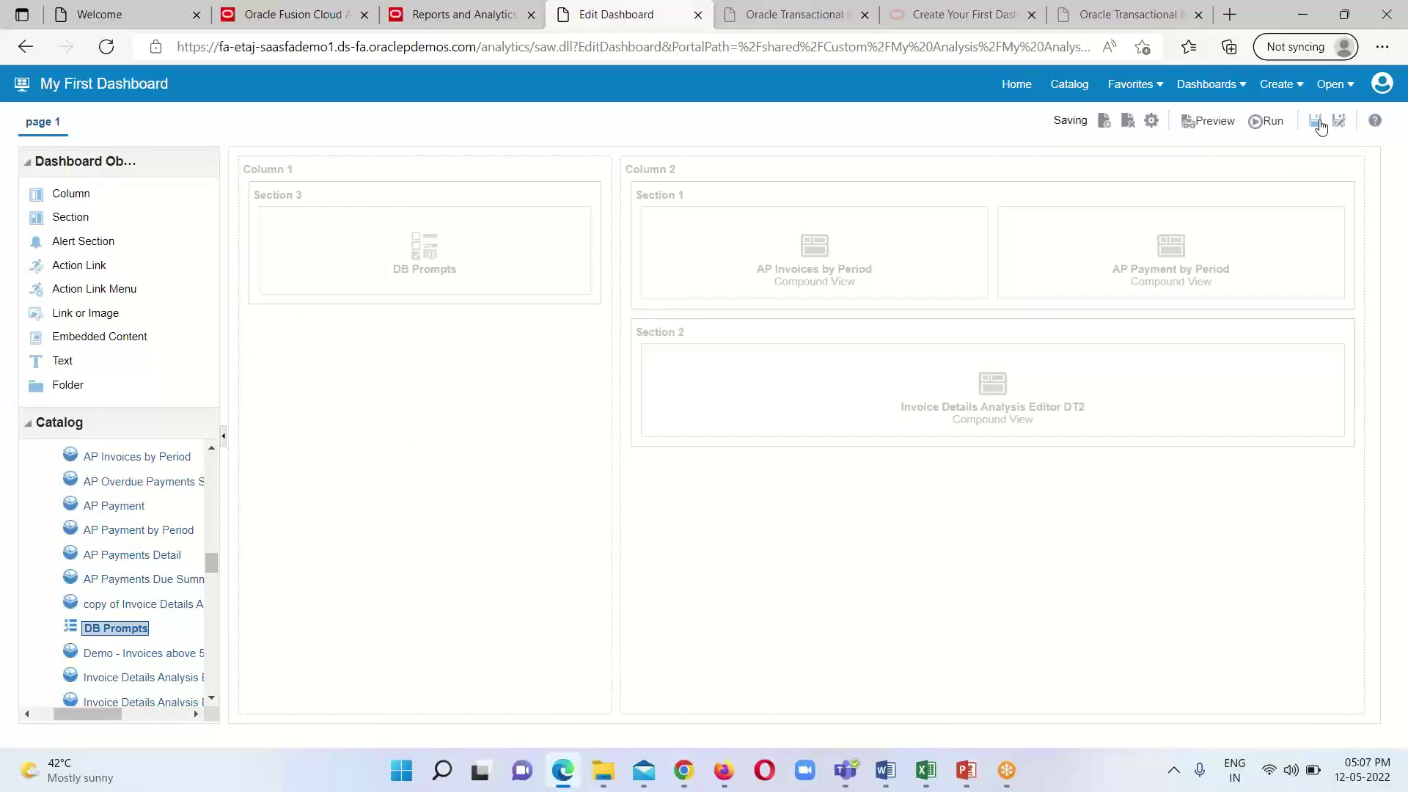
left_click(1269, 123)
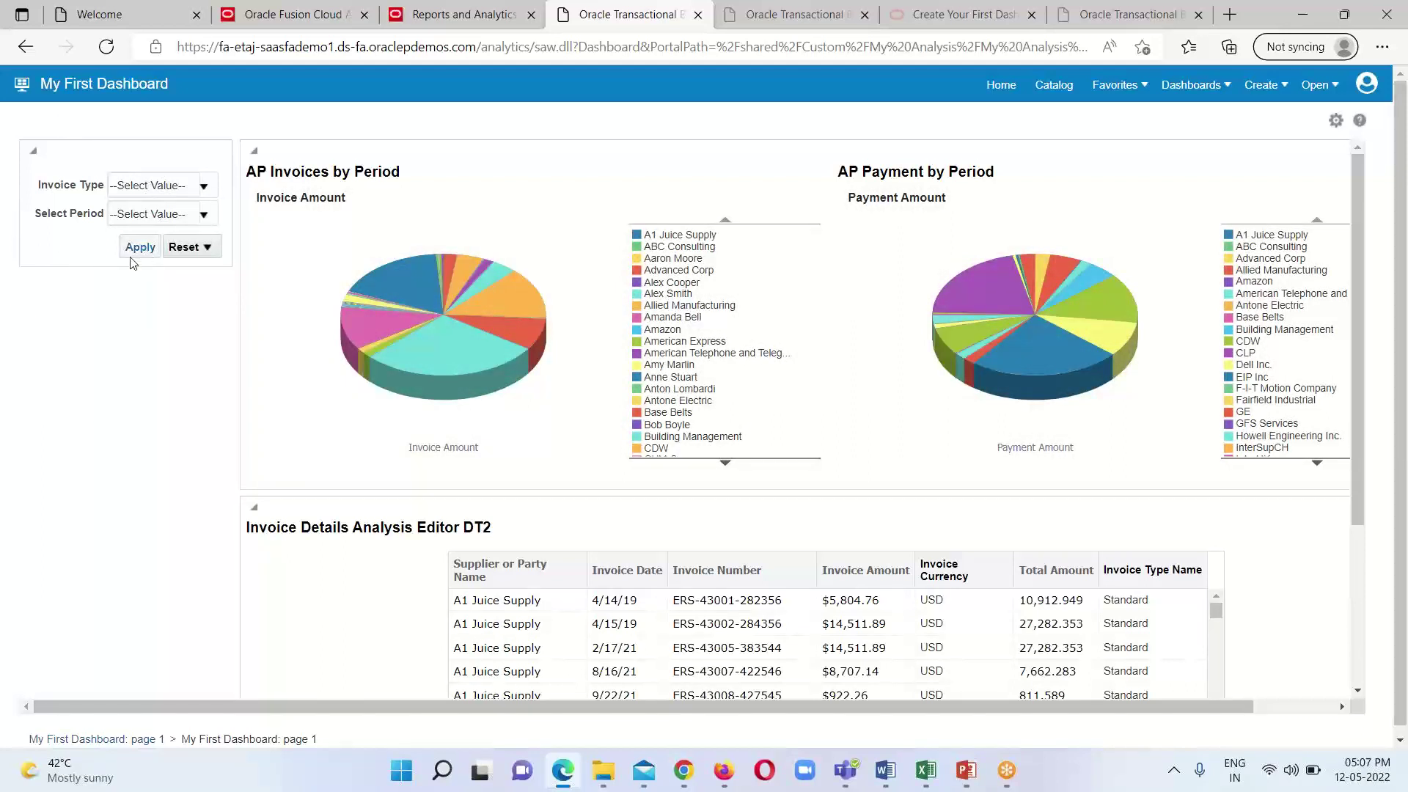
left_click(1335, 121)
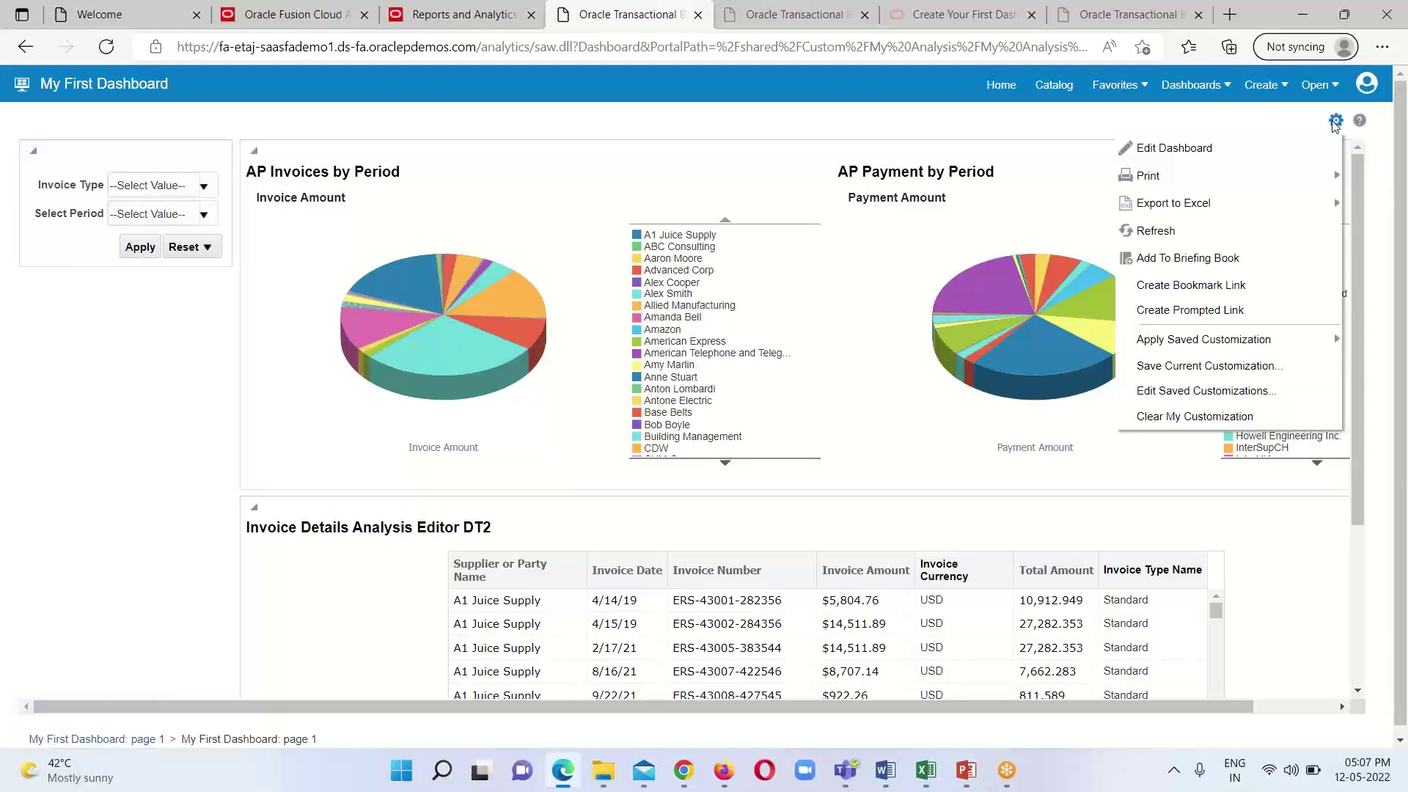
left_click(1232, 145)
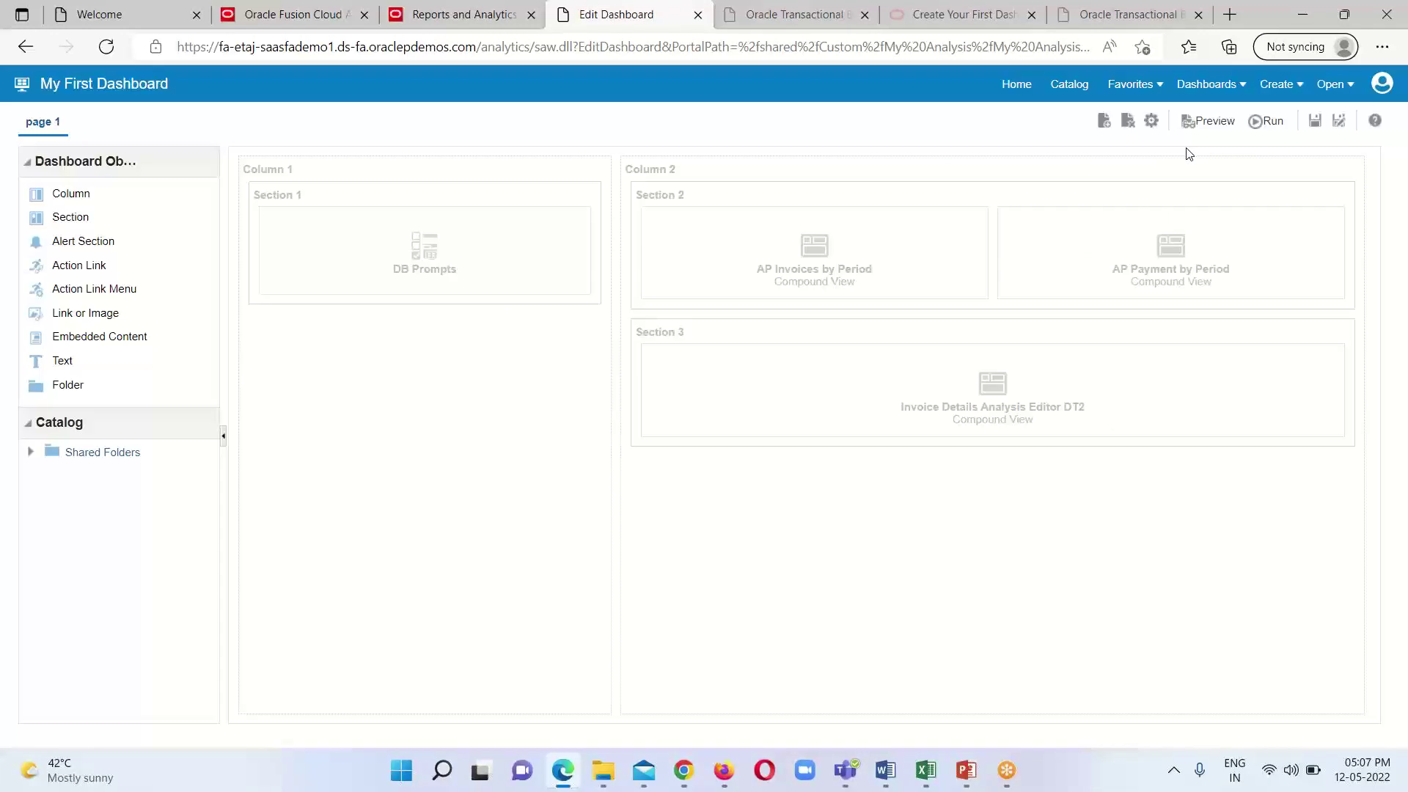
Rename page 1 as Payables Details in the dashboard properties, and save and run the dashboard.
left_click(1151, 121)
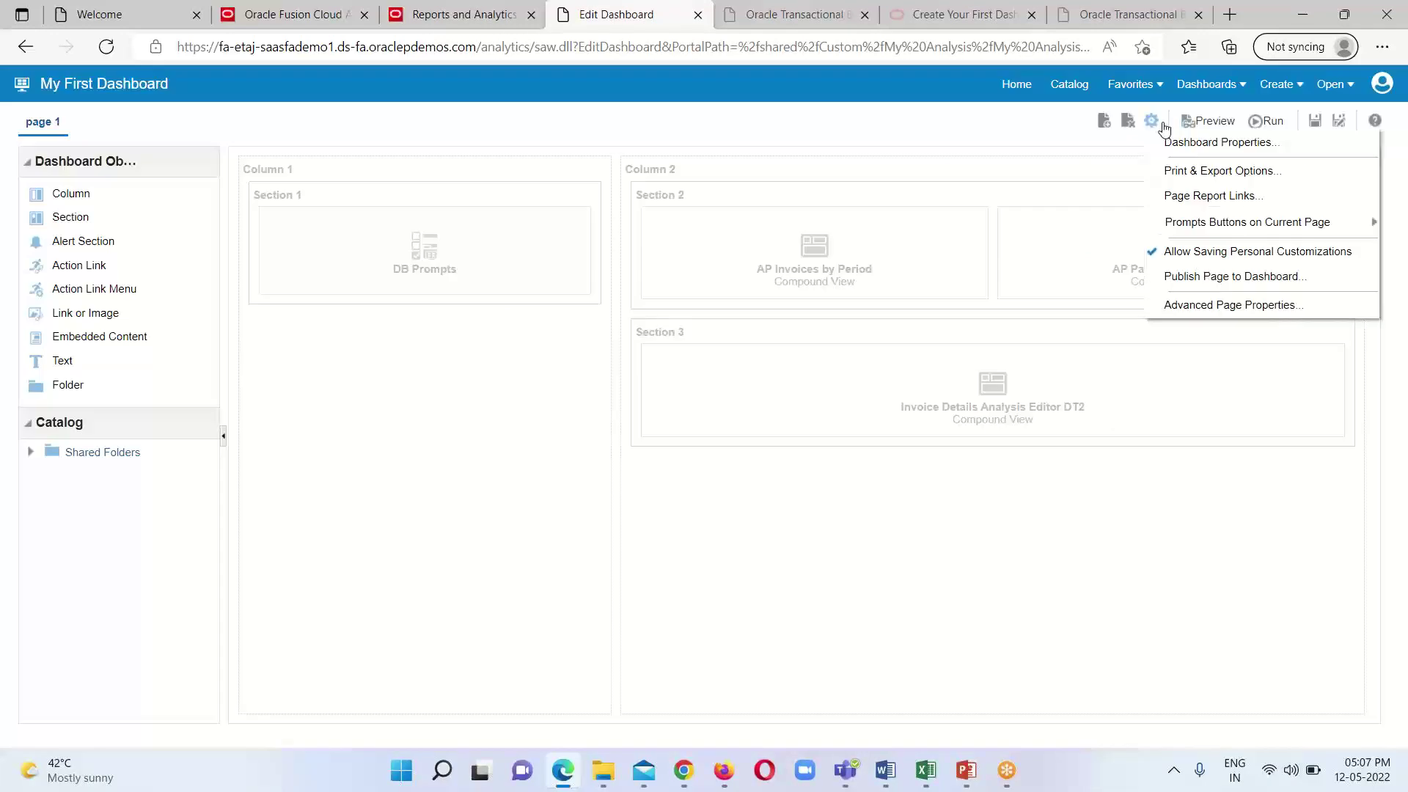
left_click(1171, 143)
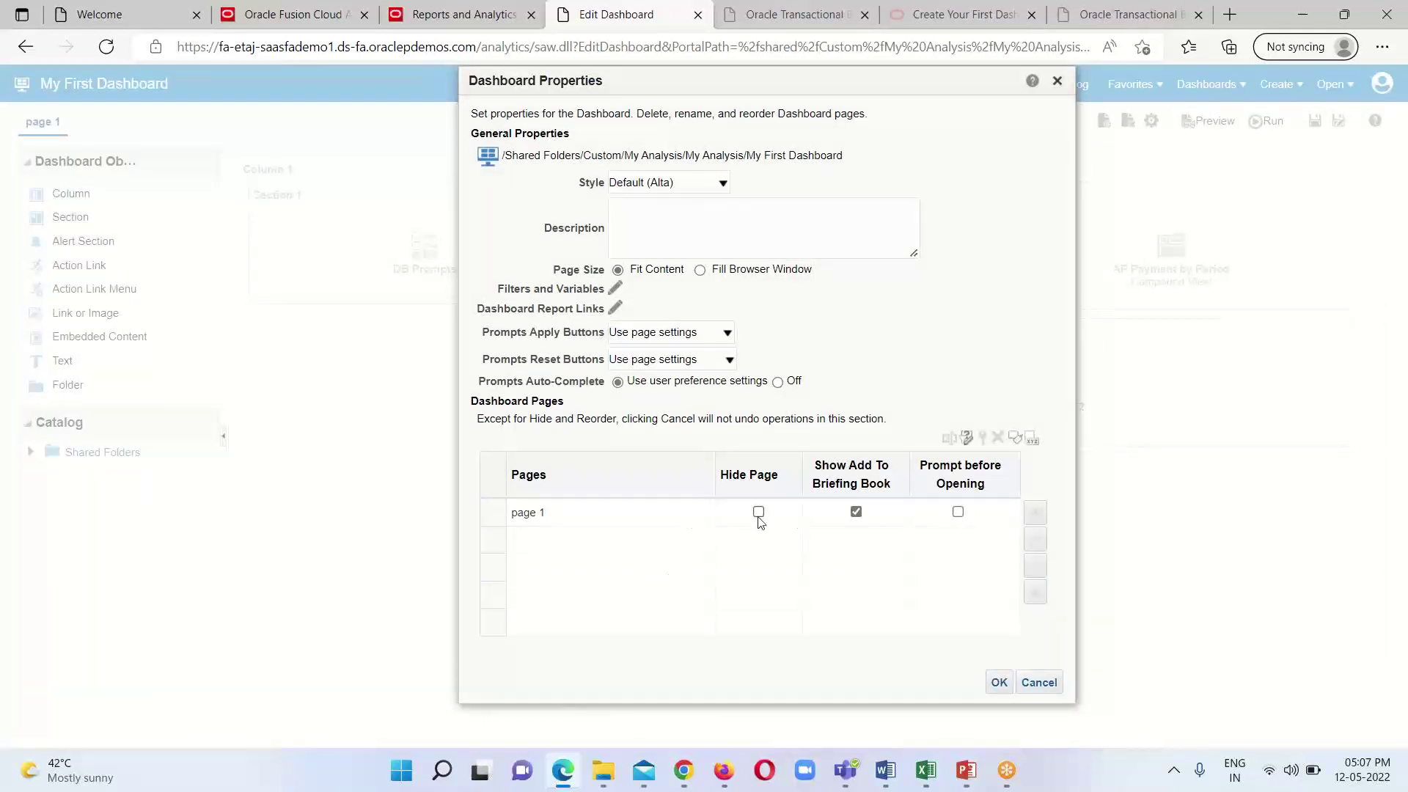
left_click(596, 519)
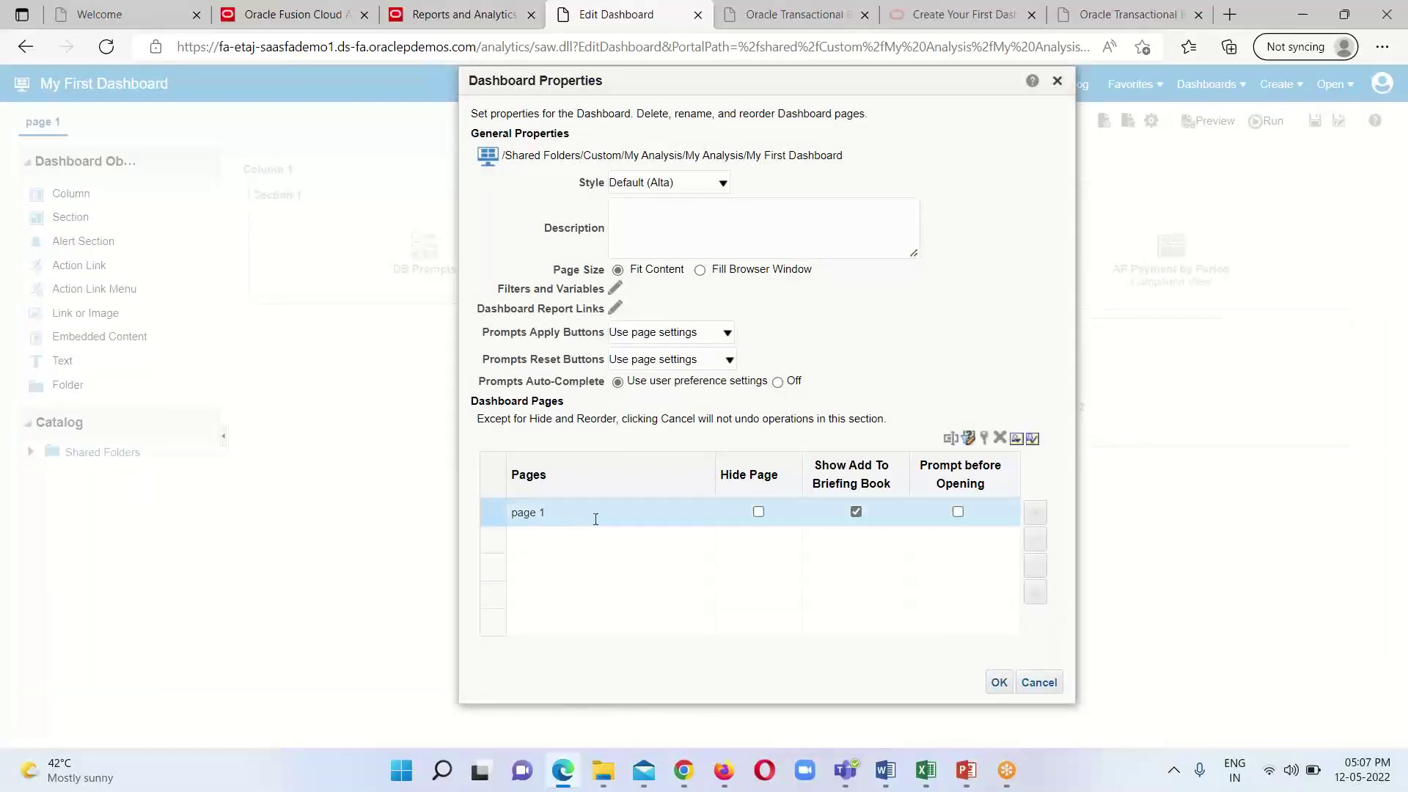
left_click(951, 440)
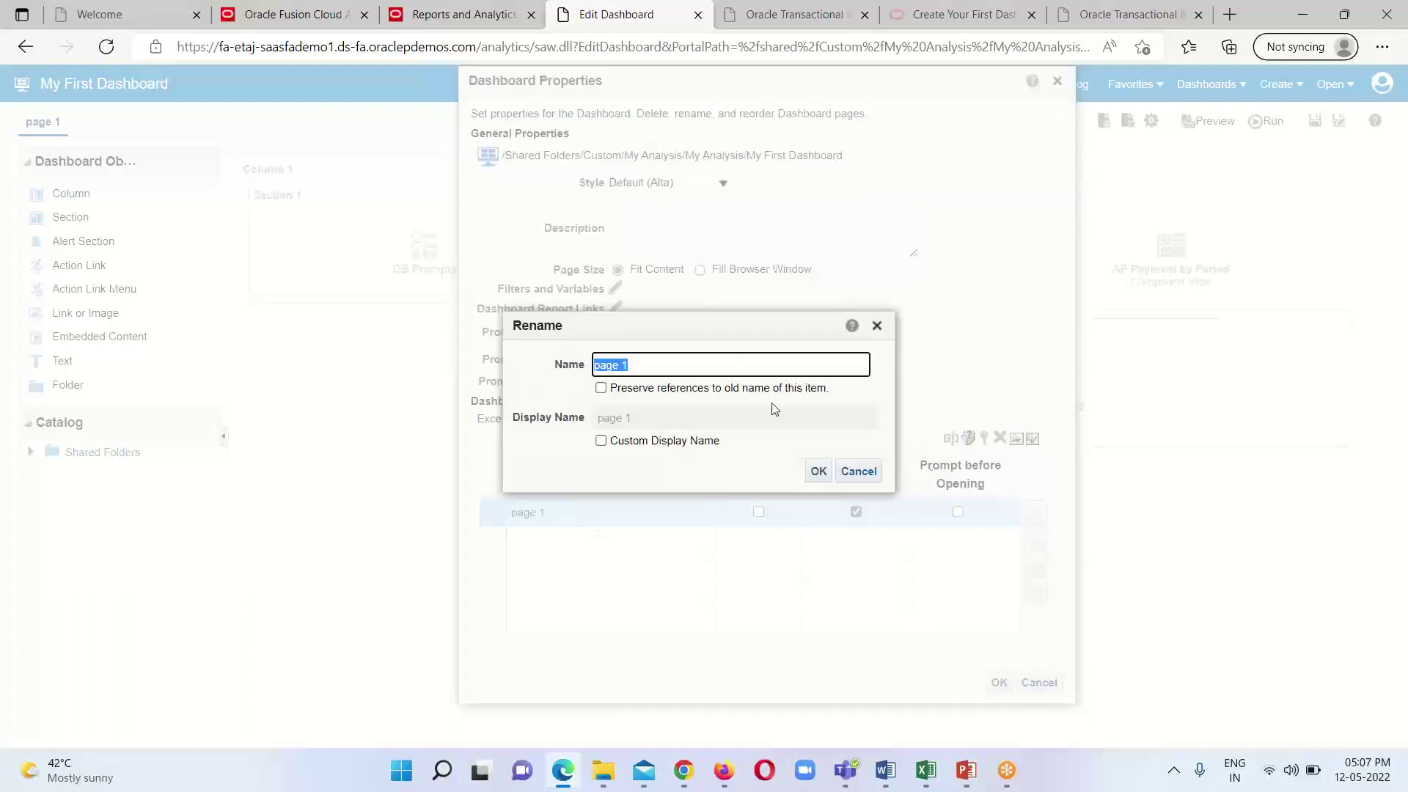
type("Payables")
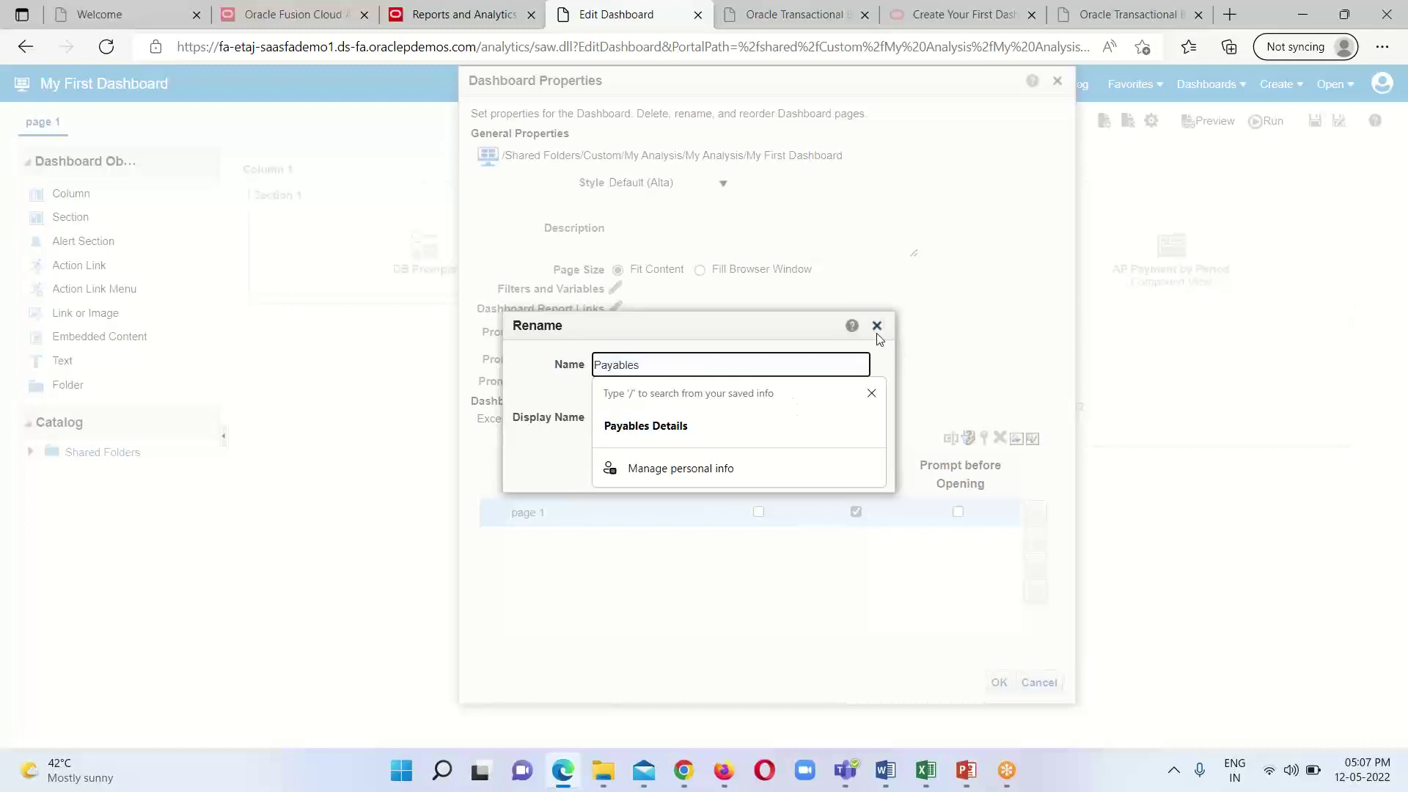
left_click(694, 424)
left_click(820, 469)
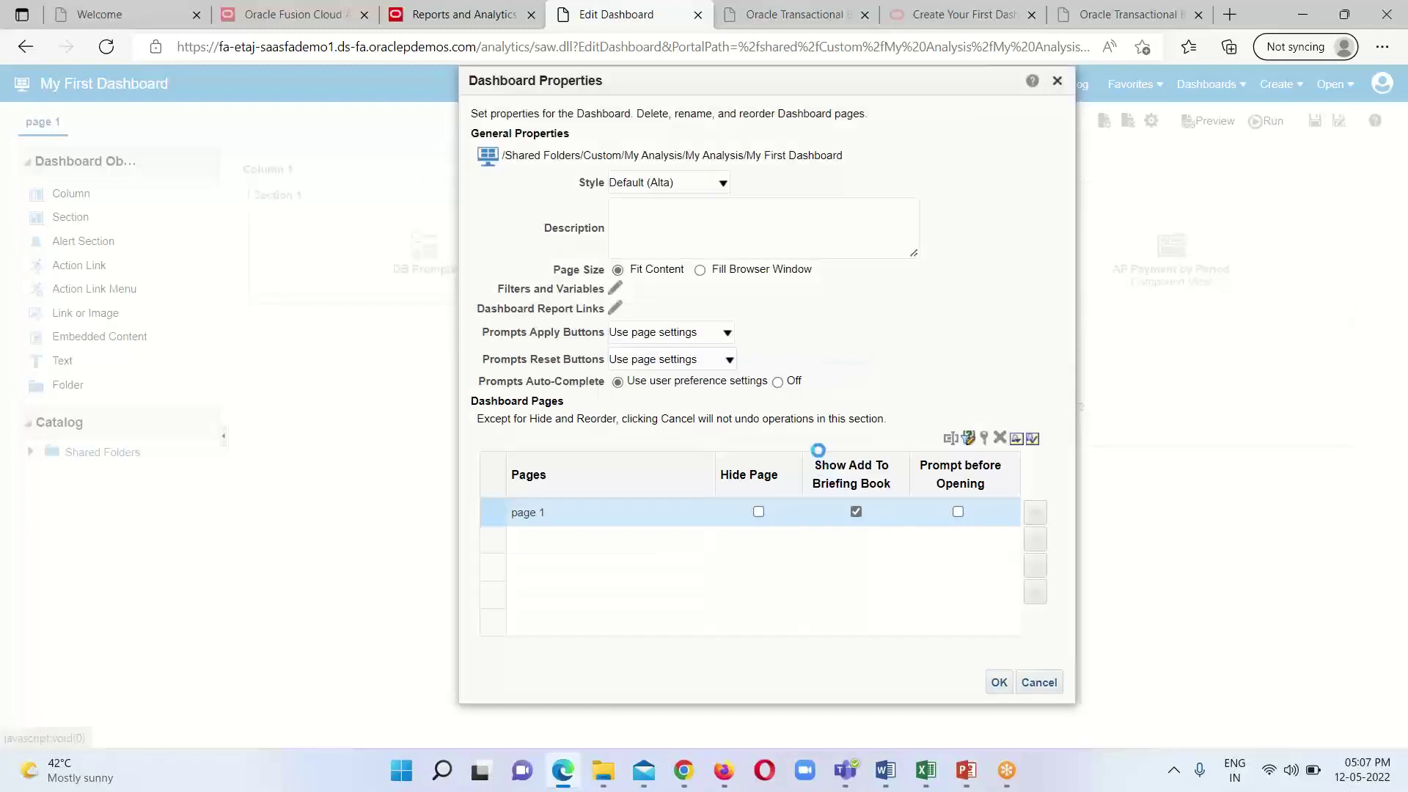
left_click(998, 683)
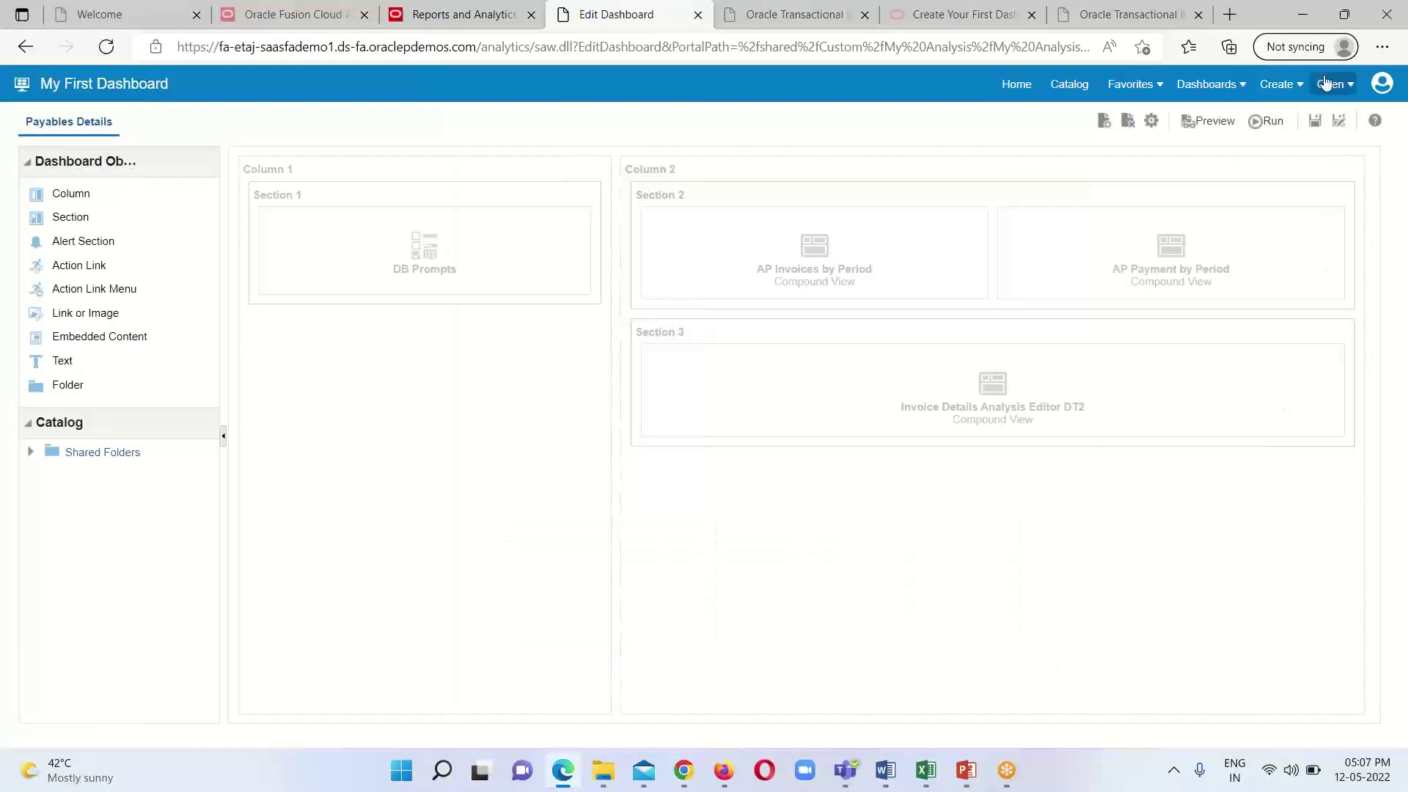
left_click(1316, 124)
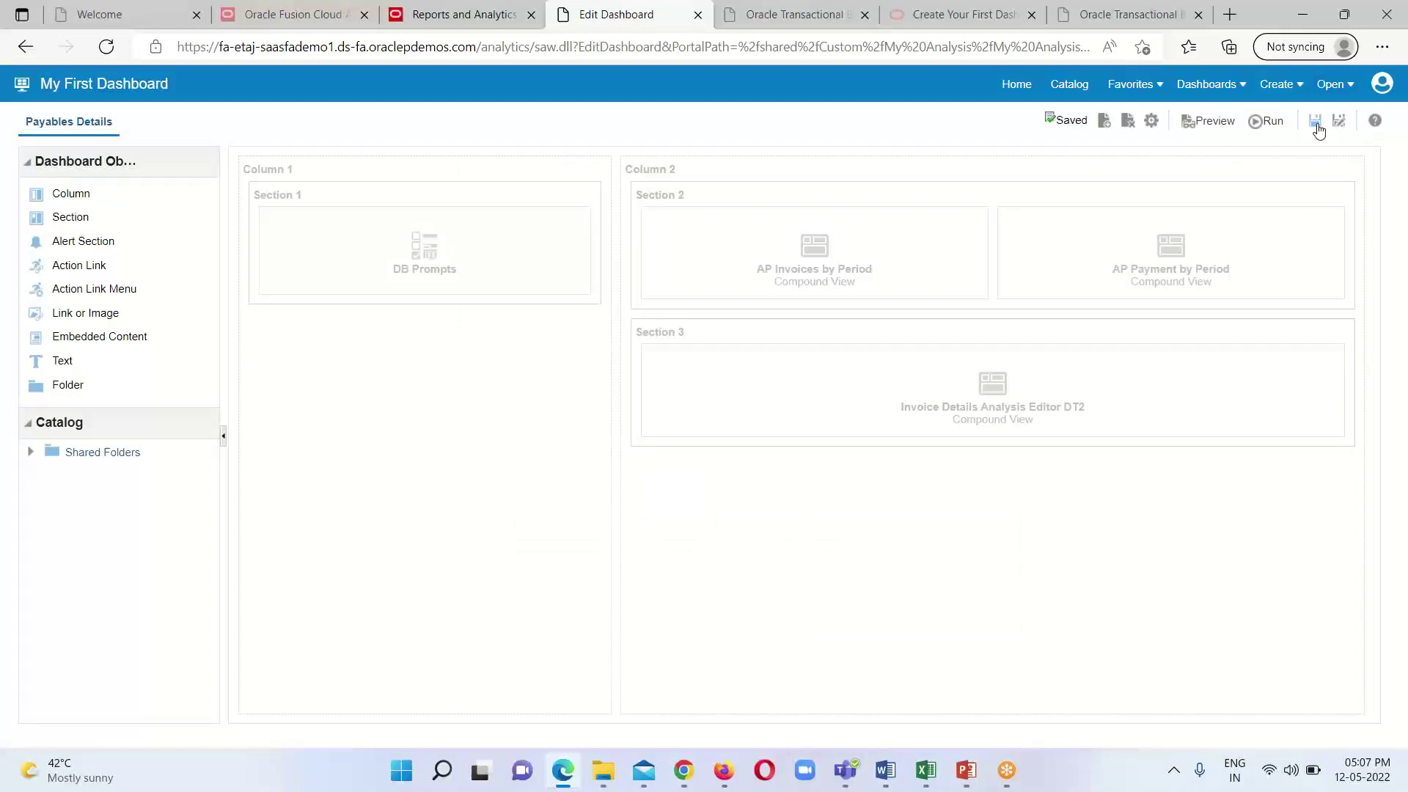
left_click(1258, 126)
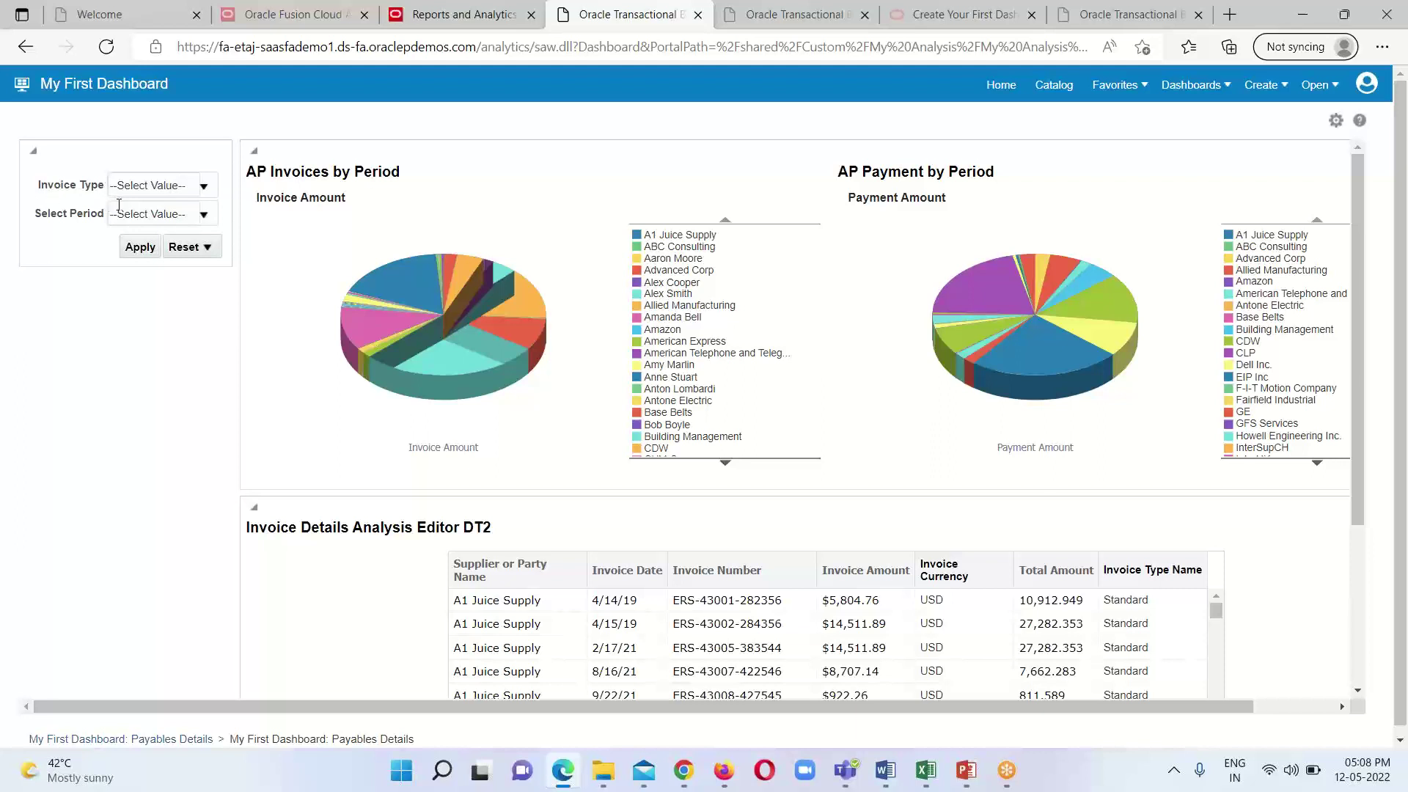
Filter the running dashboard by invoice type Credit memo and period 2021 / 04.
left_click(205, 187)
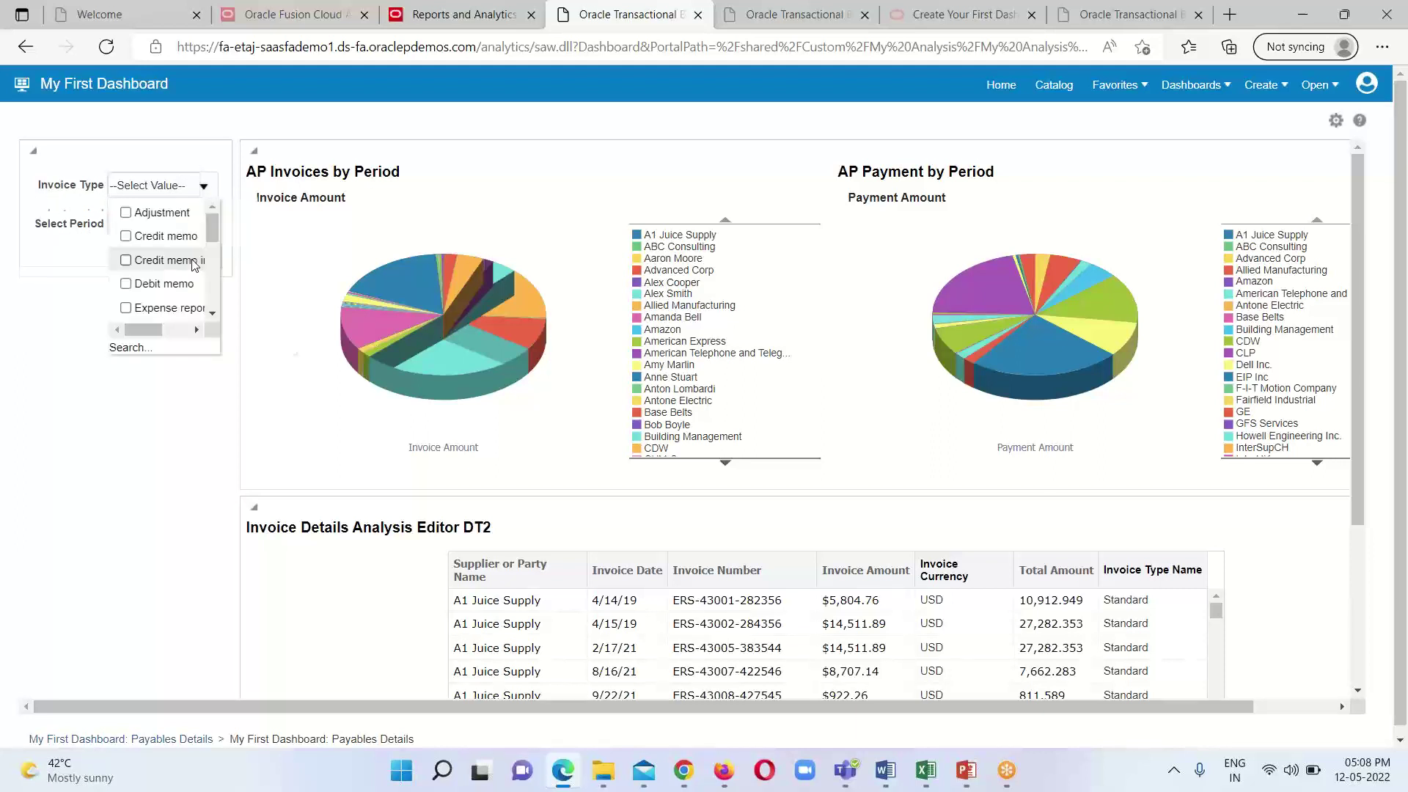
left_click(65, 282)
left_click(198, 219)
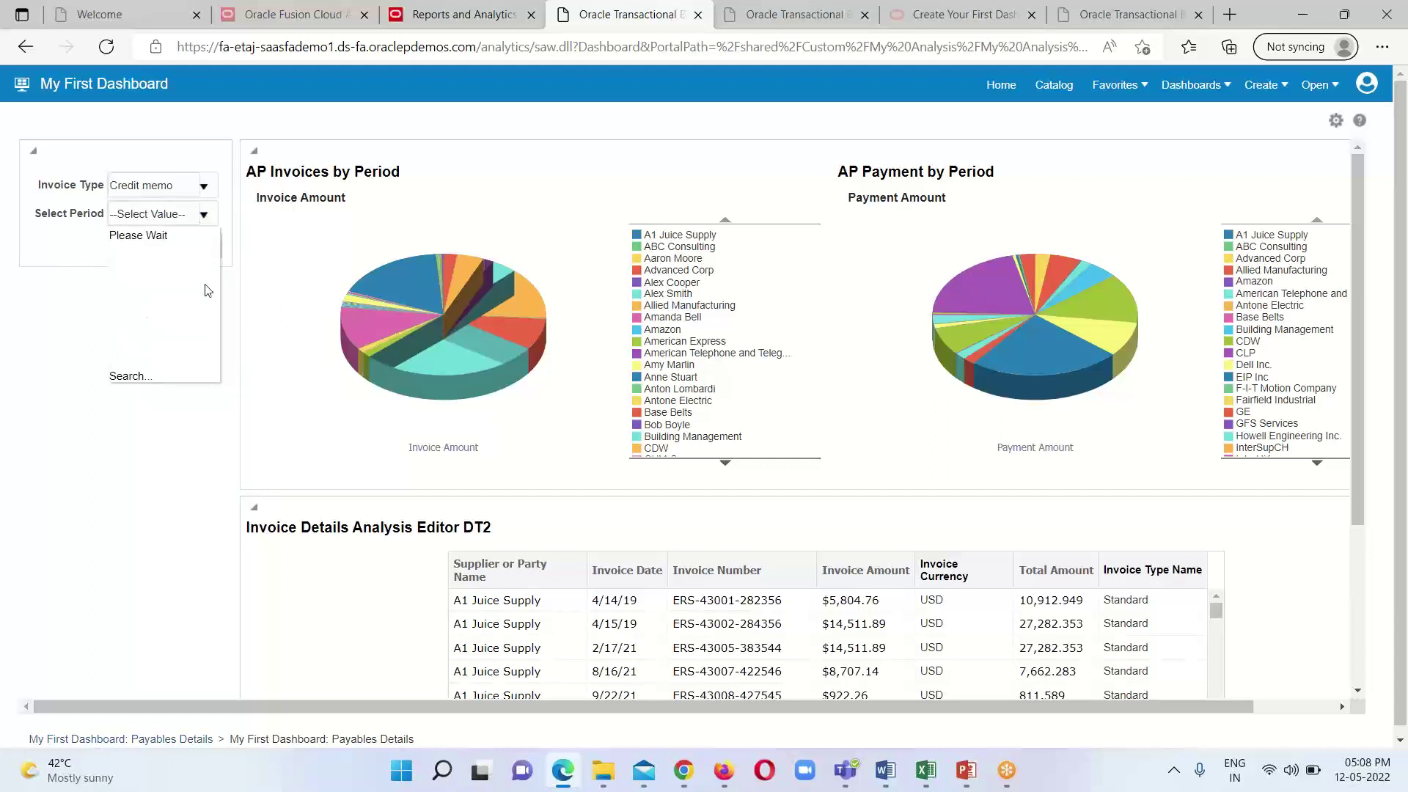
scroll(188, 316, "down", 10)
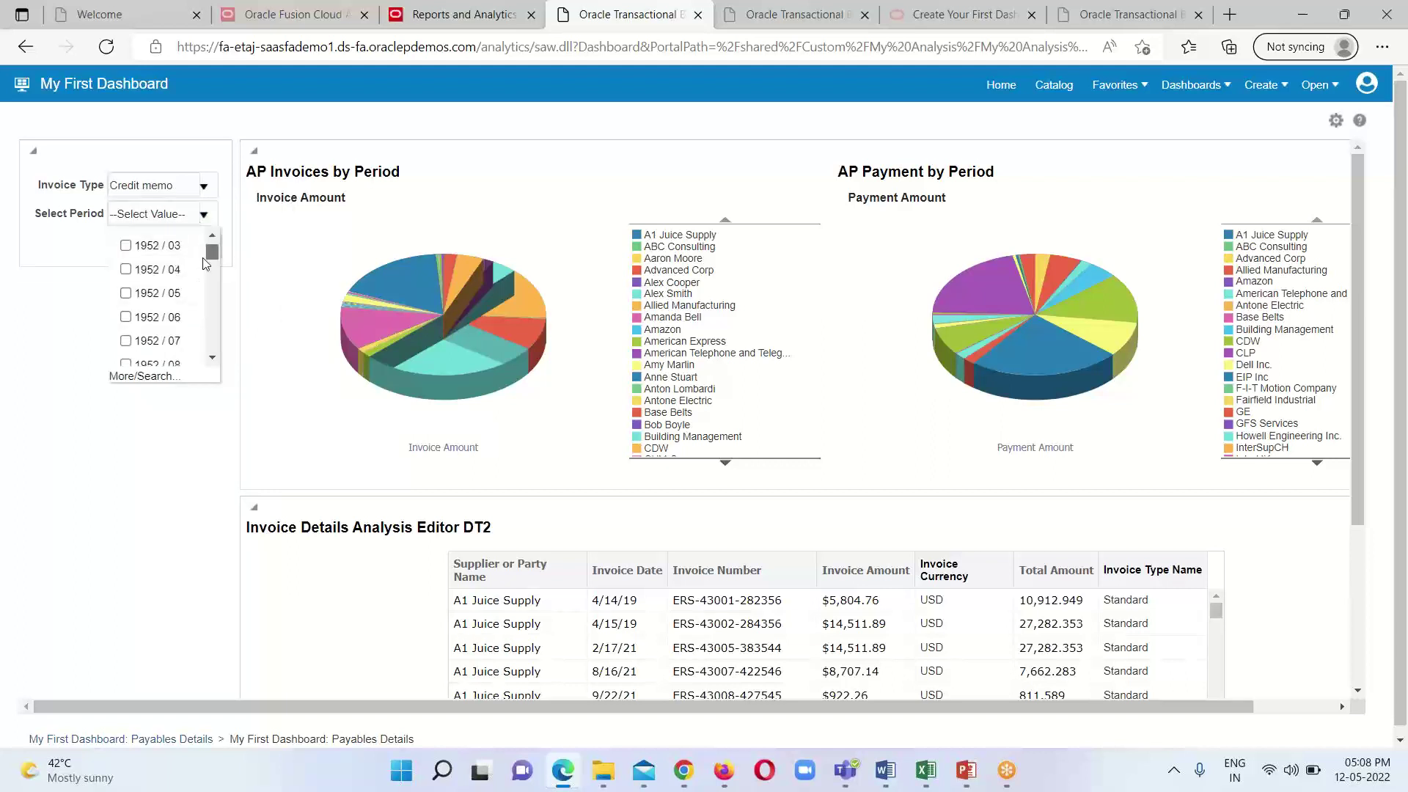
scroll(188, 330, "down", 5)
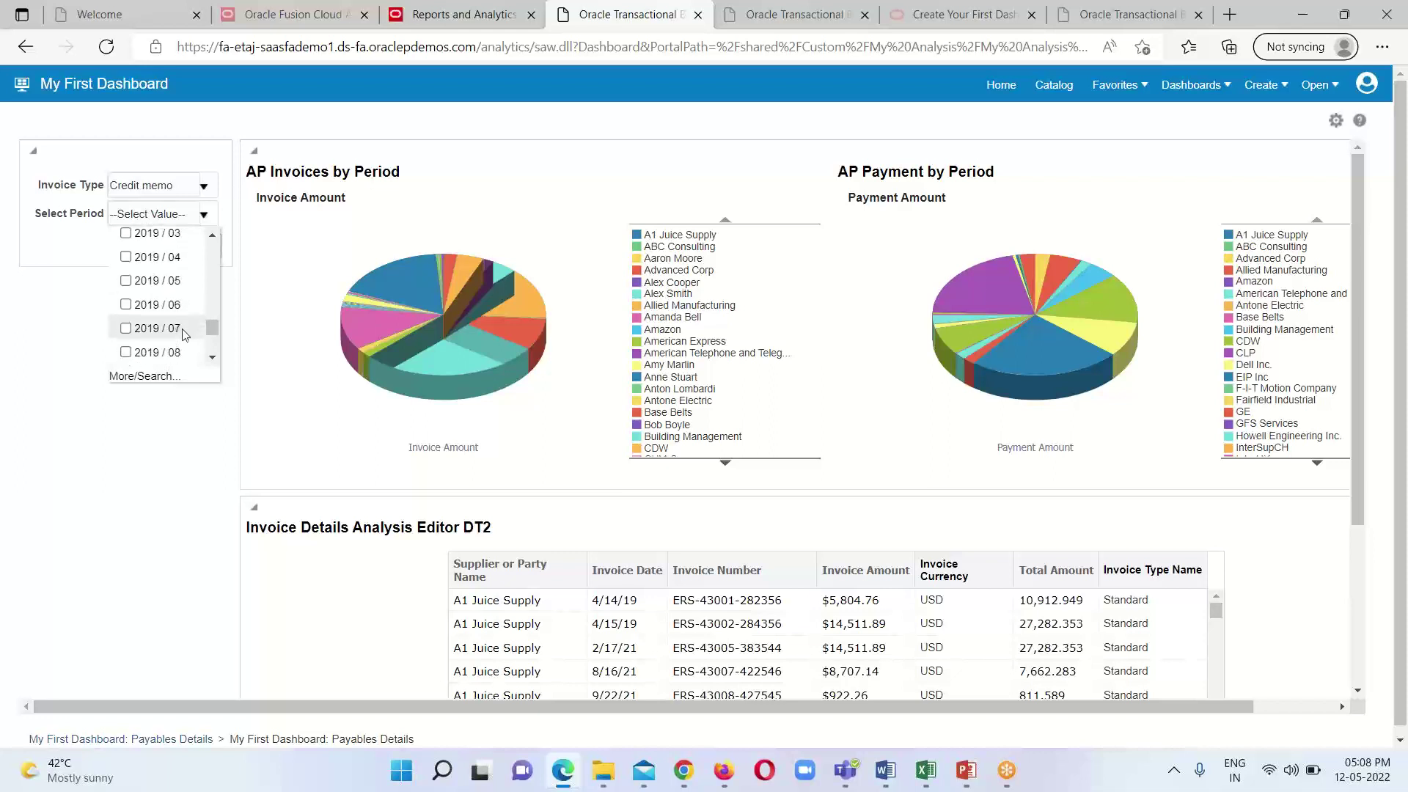
scroll(173, 316, "down", 4)
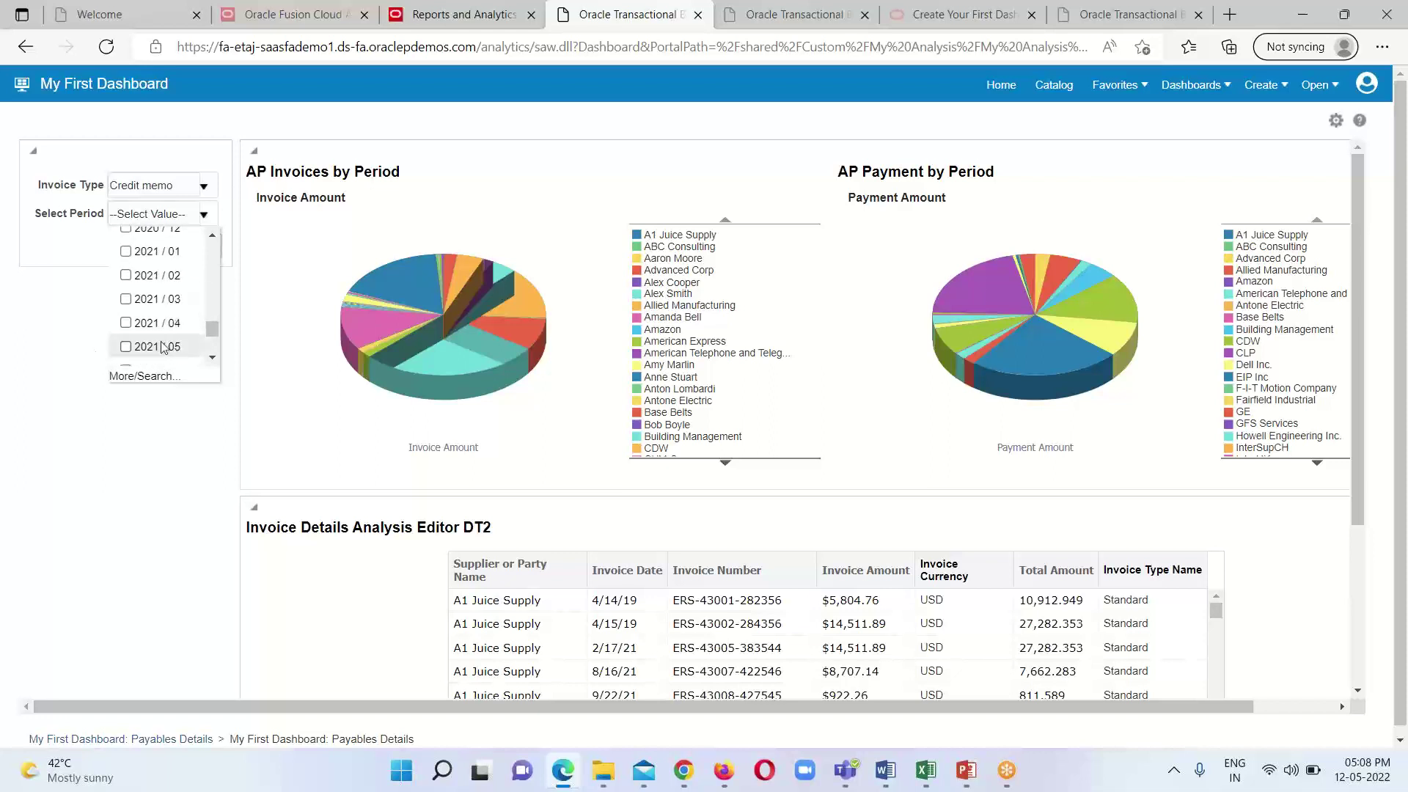
left_click(126, 323)
left_click(85, 340)
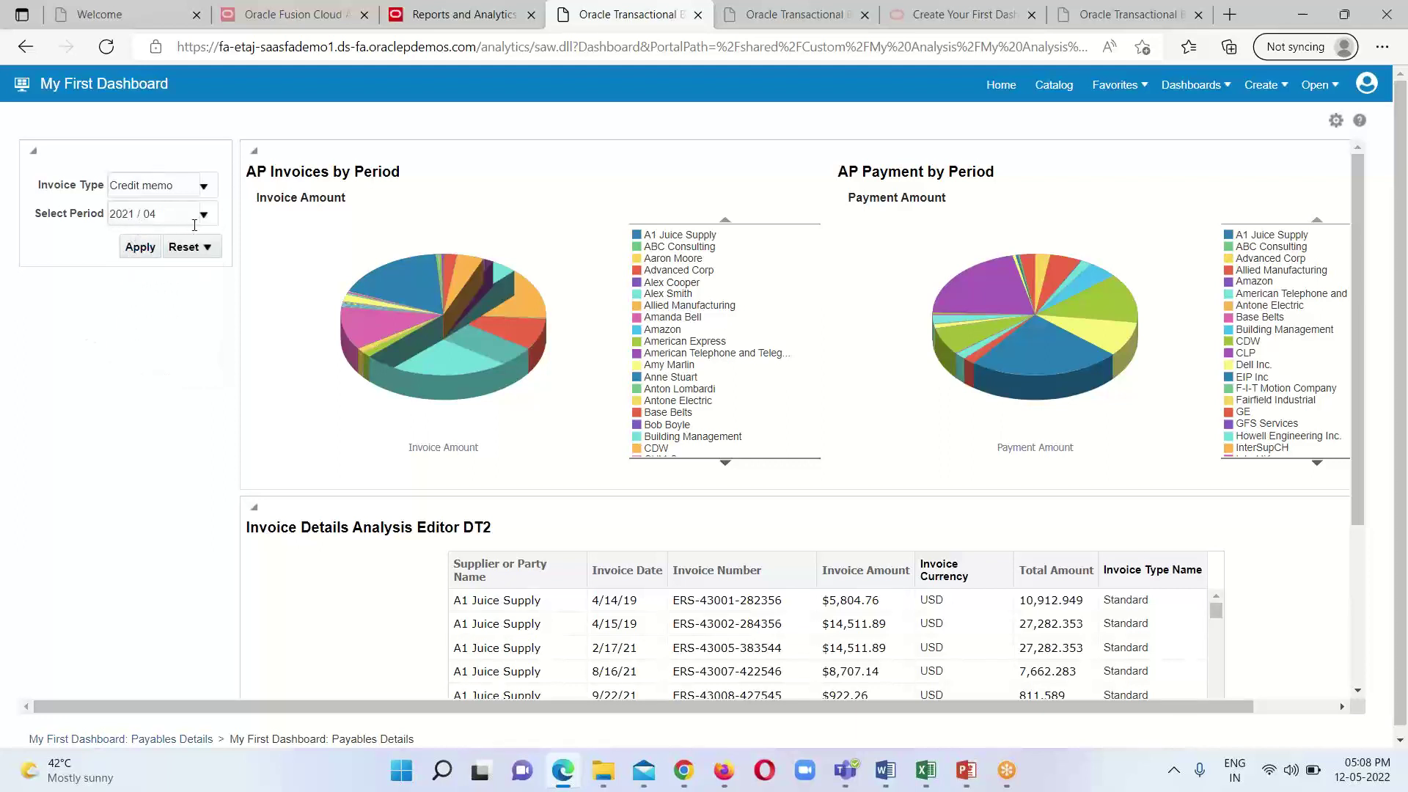
left_click(140, 248)
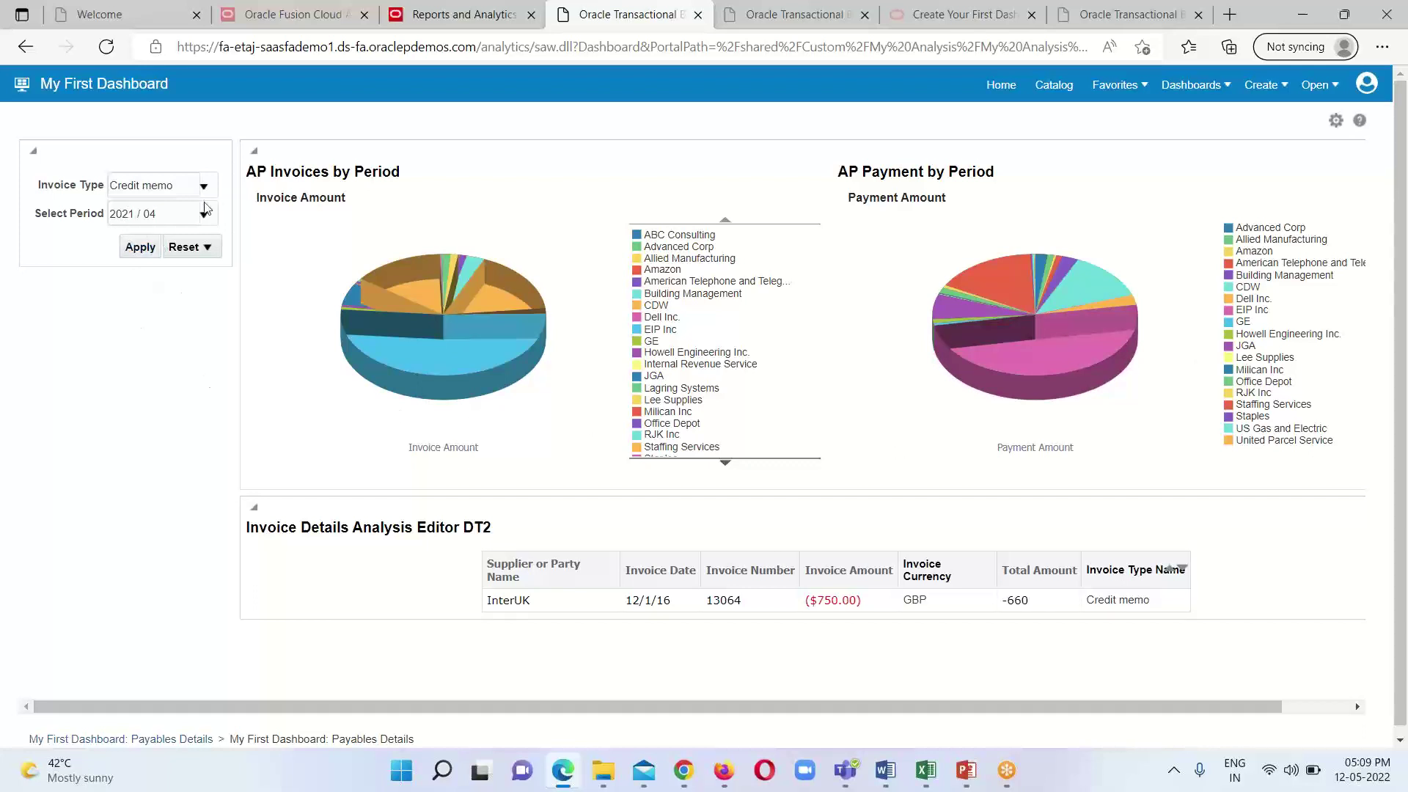
Add Debit memo to the invoice type filter, apply it, and review the invoice details table.
left_click(203, 186)
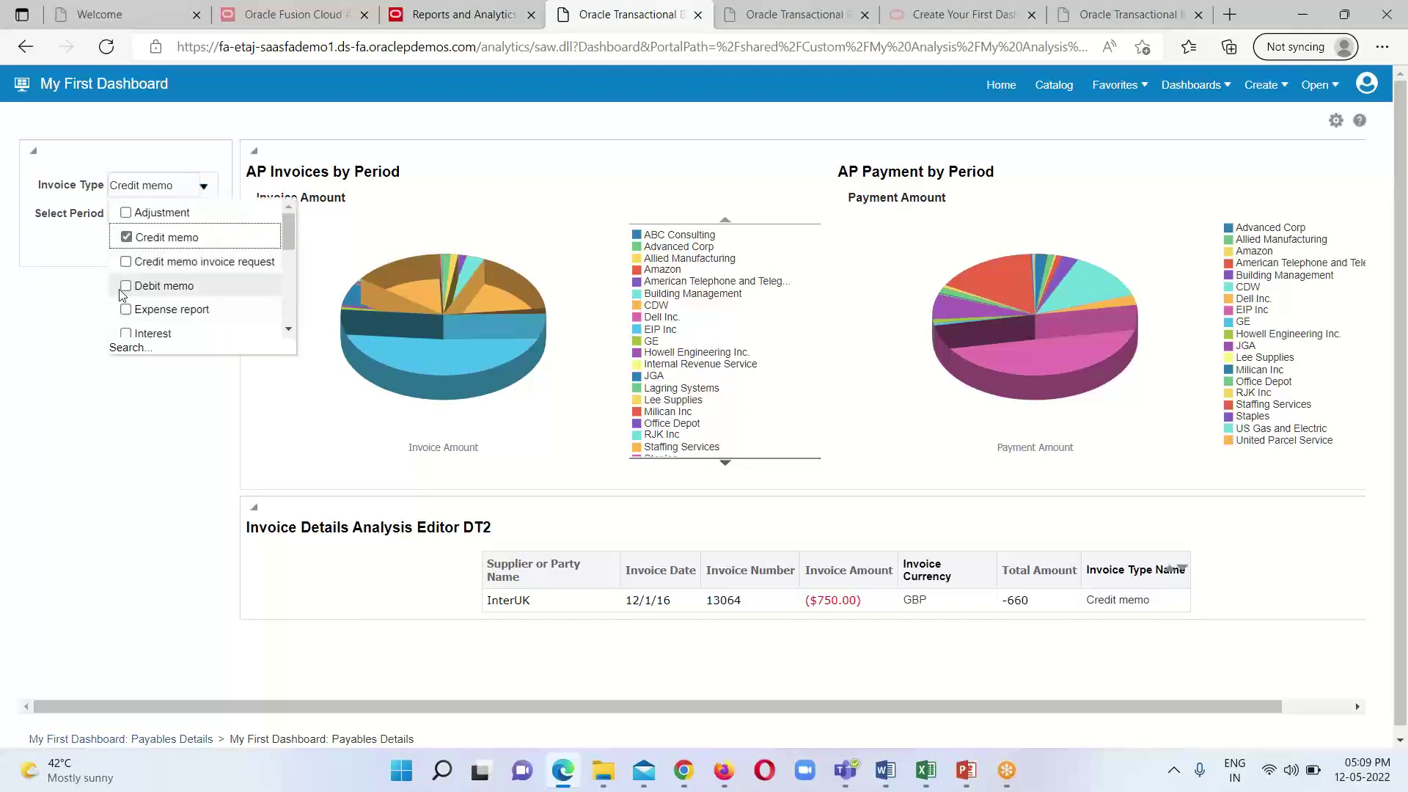
left_click(125, 285)
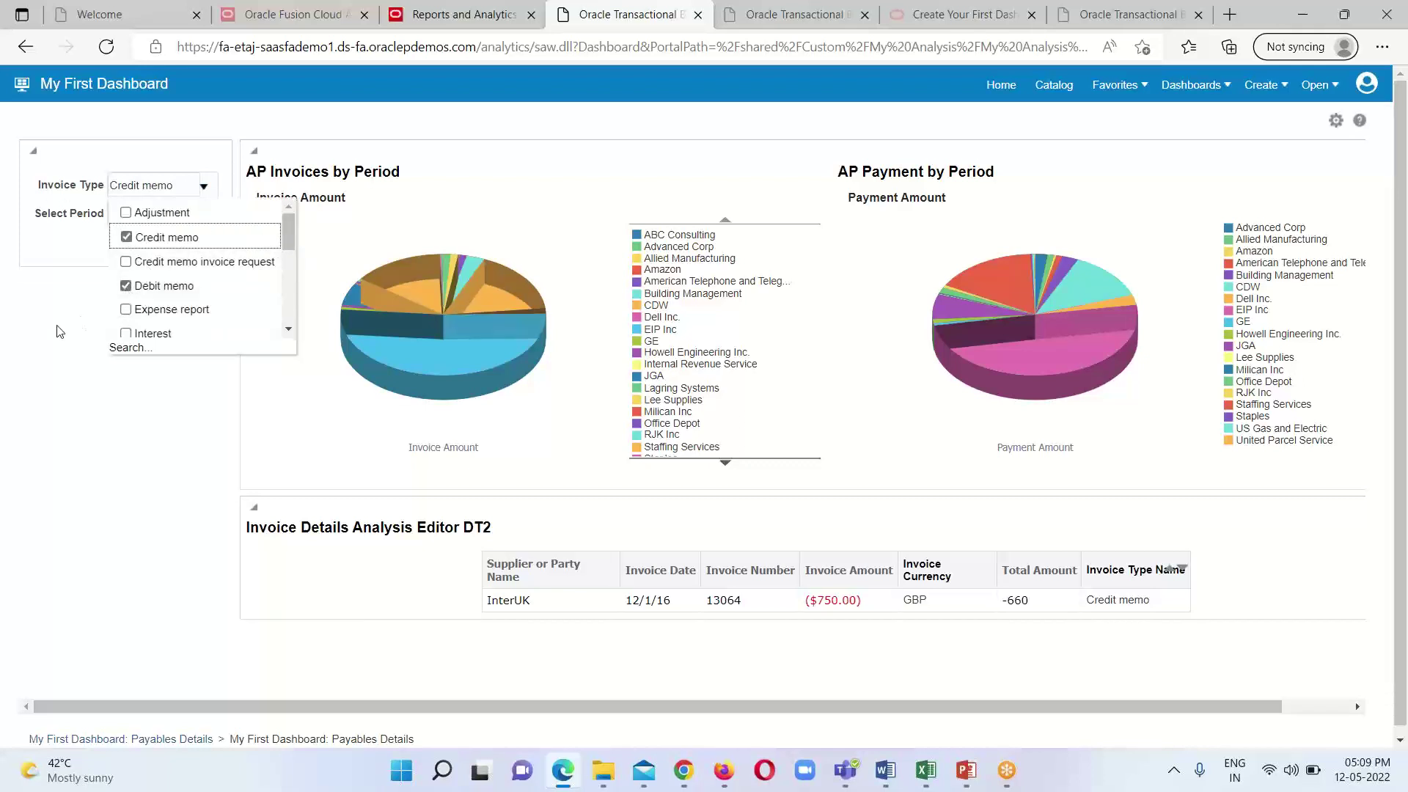
left_click(139, 246)
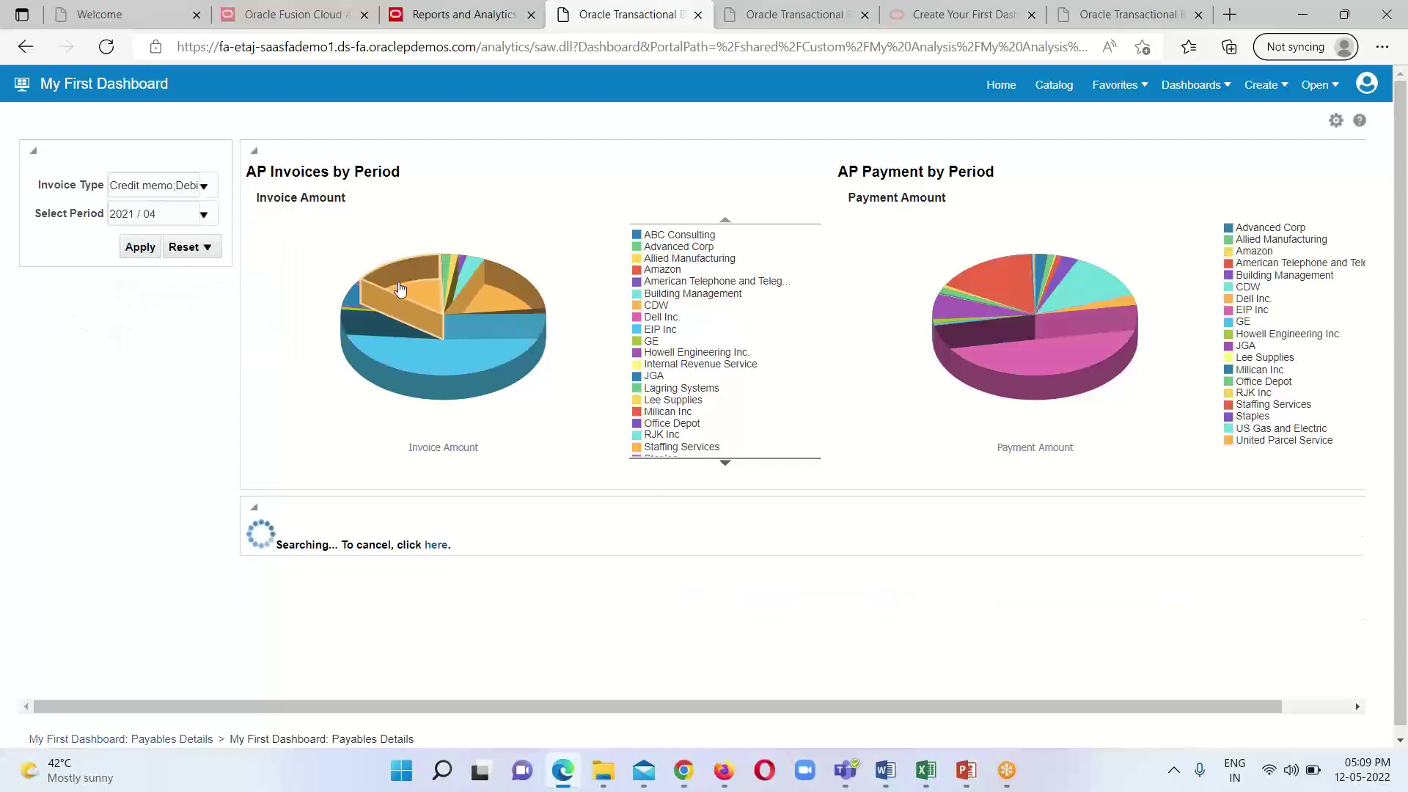
scroll(1037, 644, "down", 1)
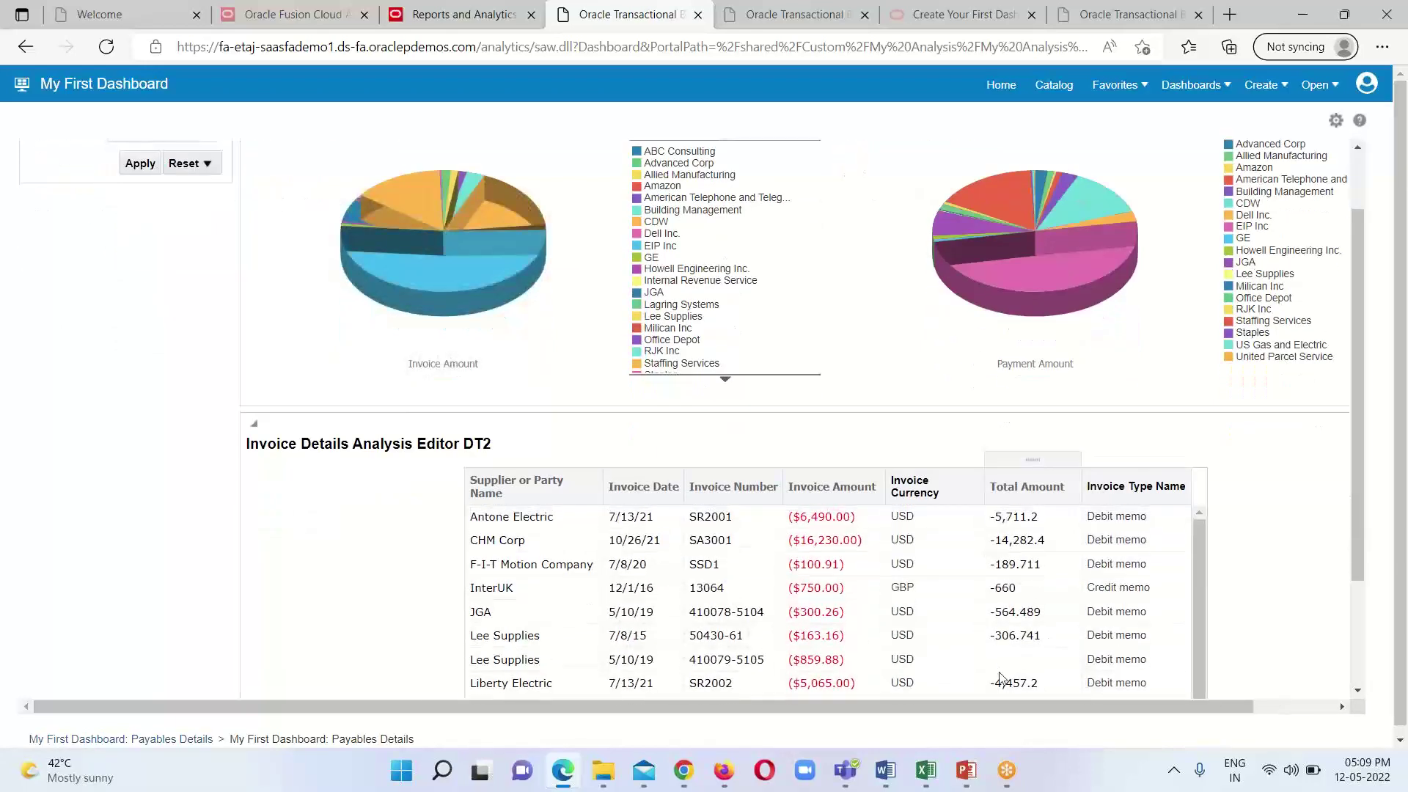
scroll(1299, 583, "down", 1)
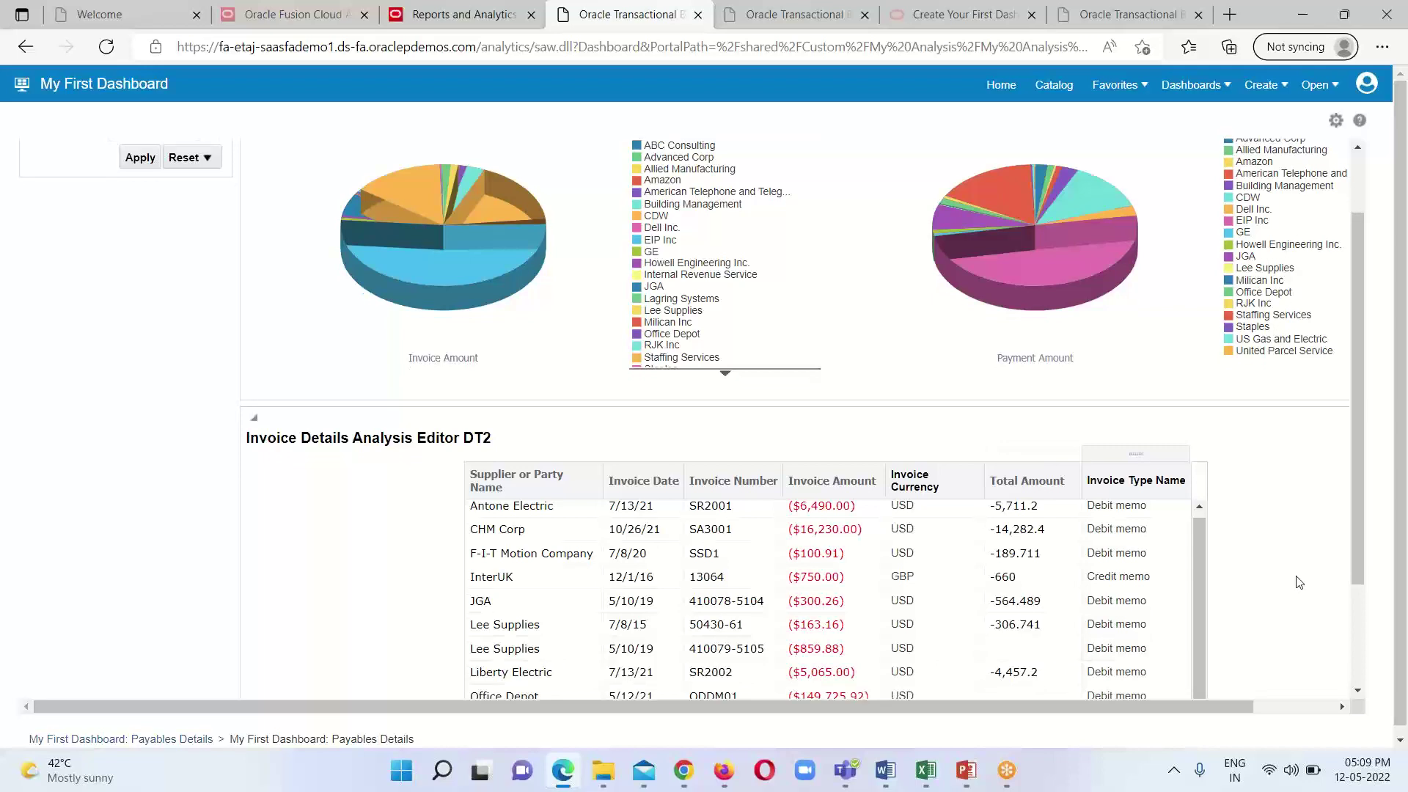
scroll(1299, 583, "down", 2)
scroll(1210, 576, "down", 1)
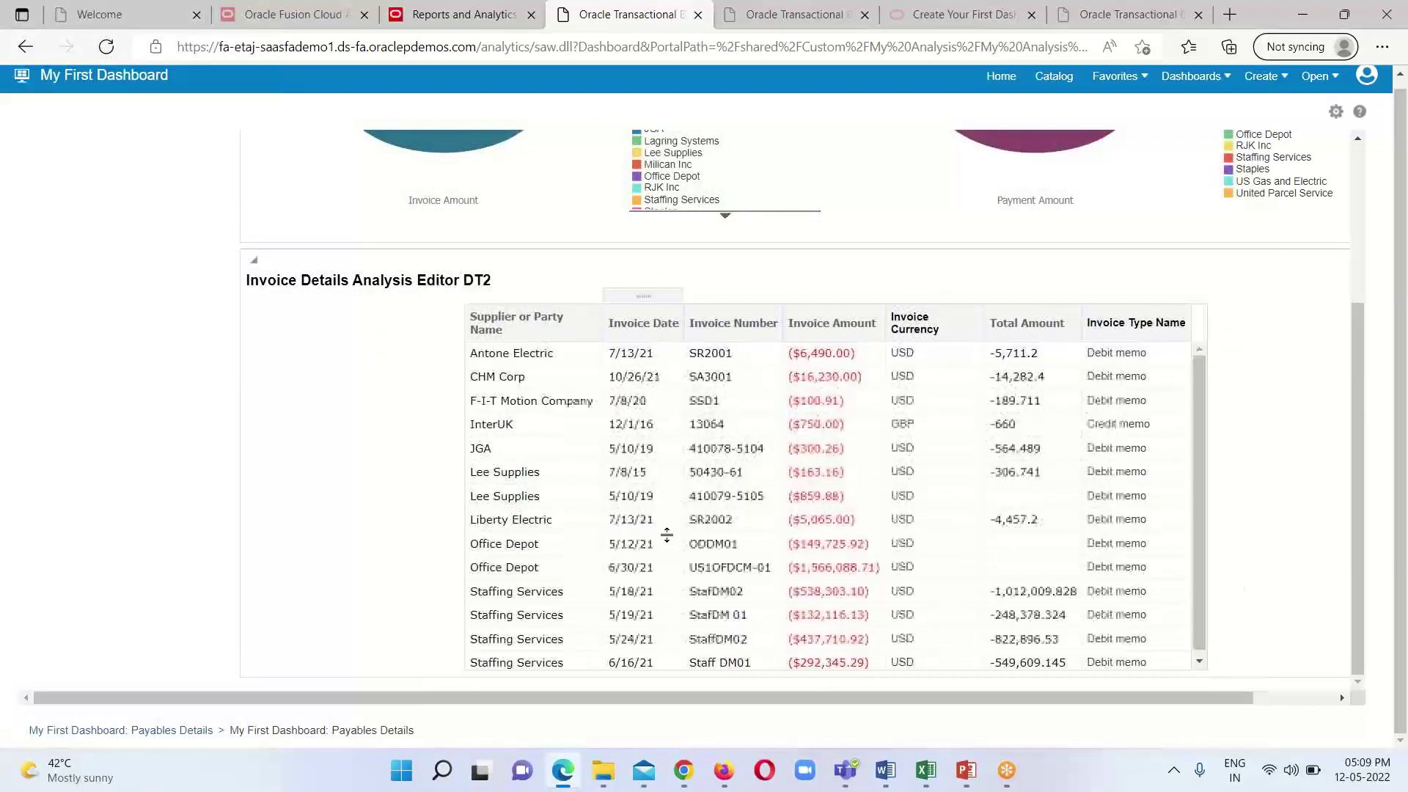
scroll(666, 534, "up", 4)
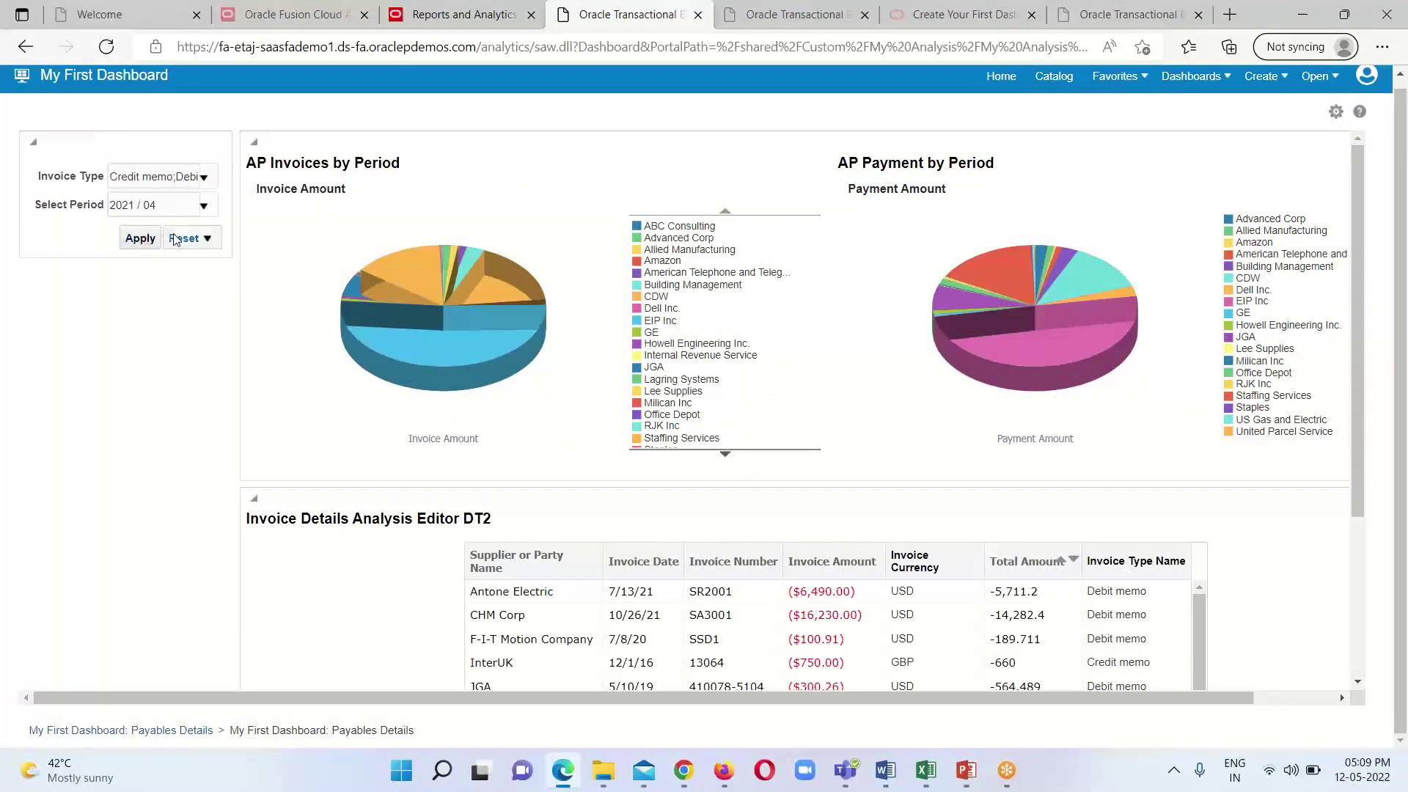
Clear all the dashboard prompt values and choose Standard as the invoice type.
left_click(176, 239)
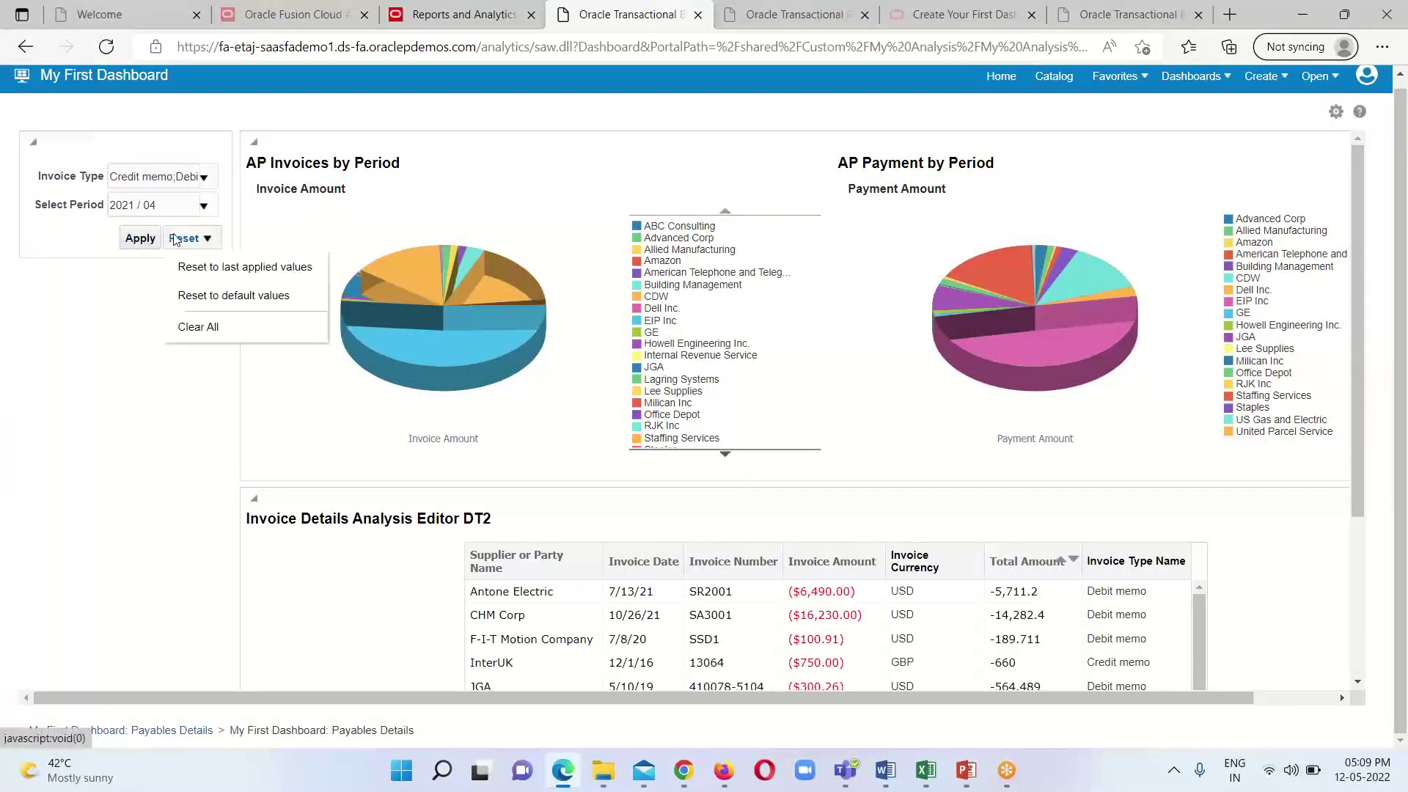
left_click(217, 331)
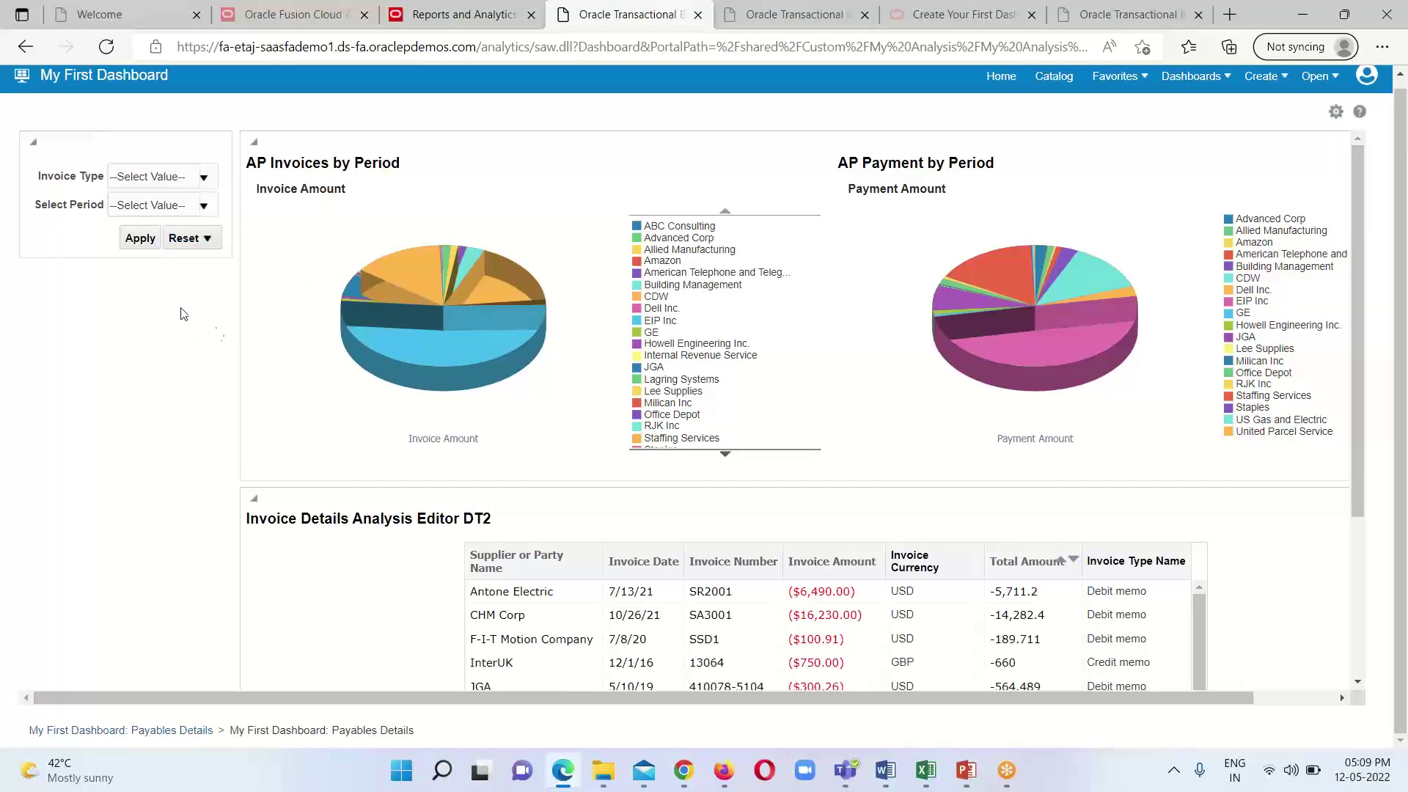
left_click(203, 176)
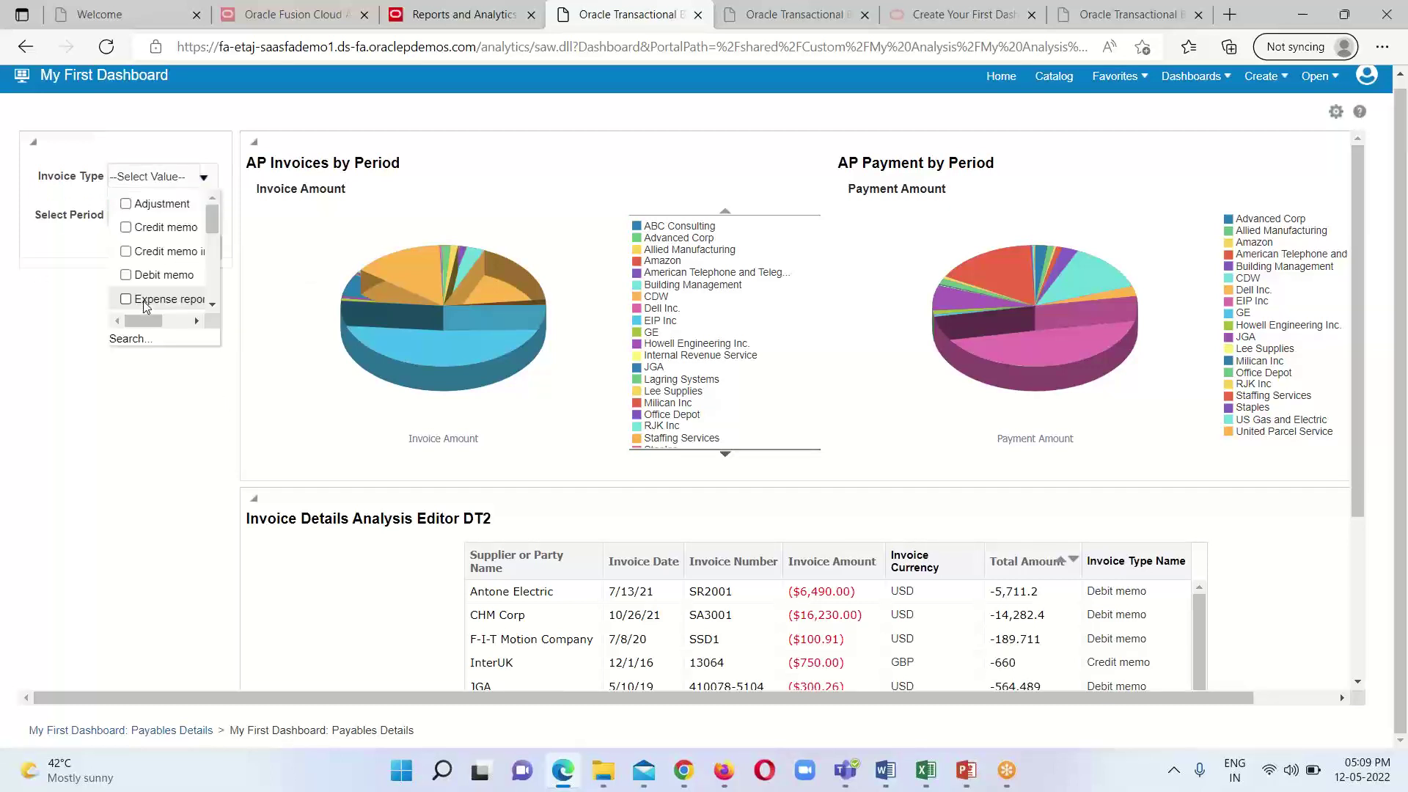
scroll(191, 304, "down", 5)
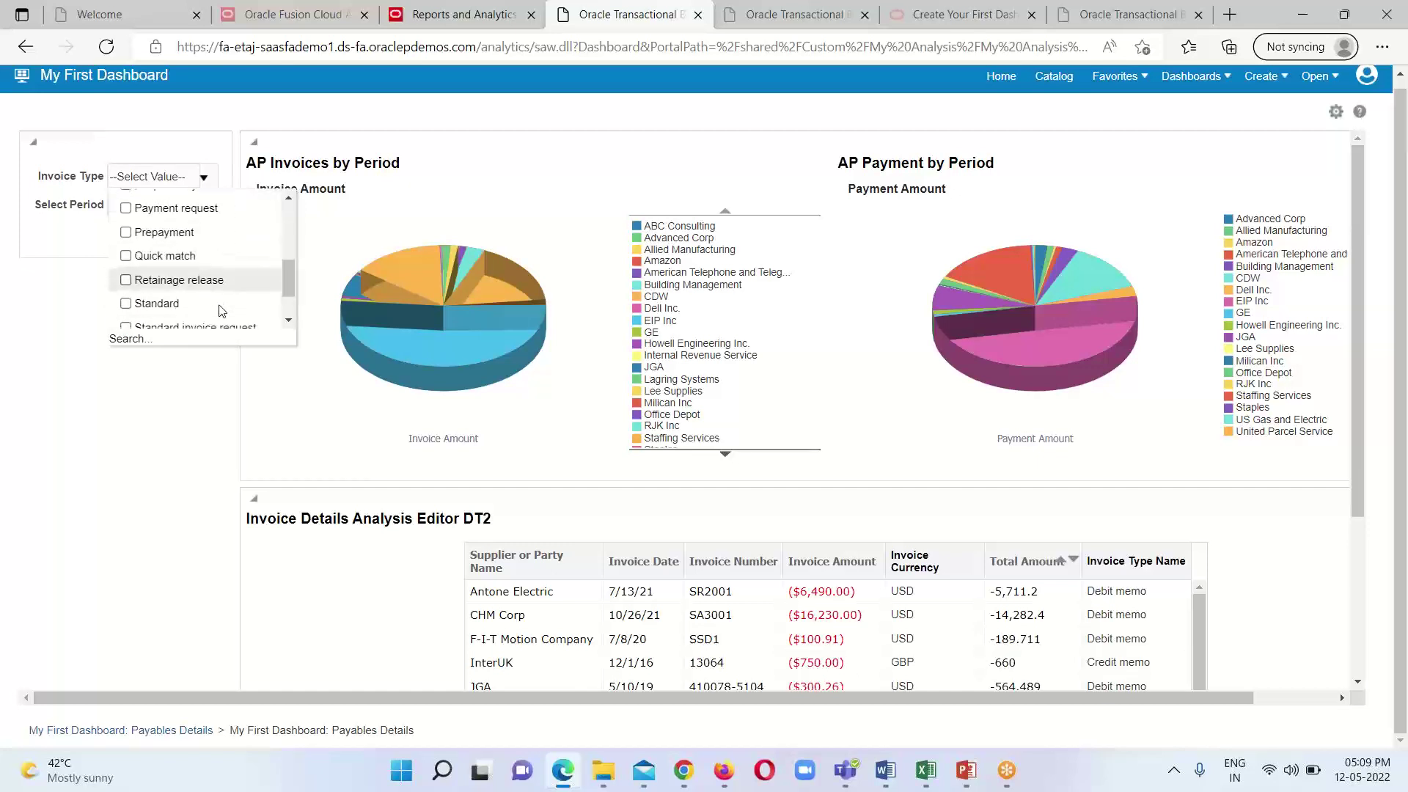
left_click(128, 304)
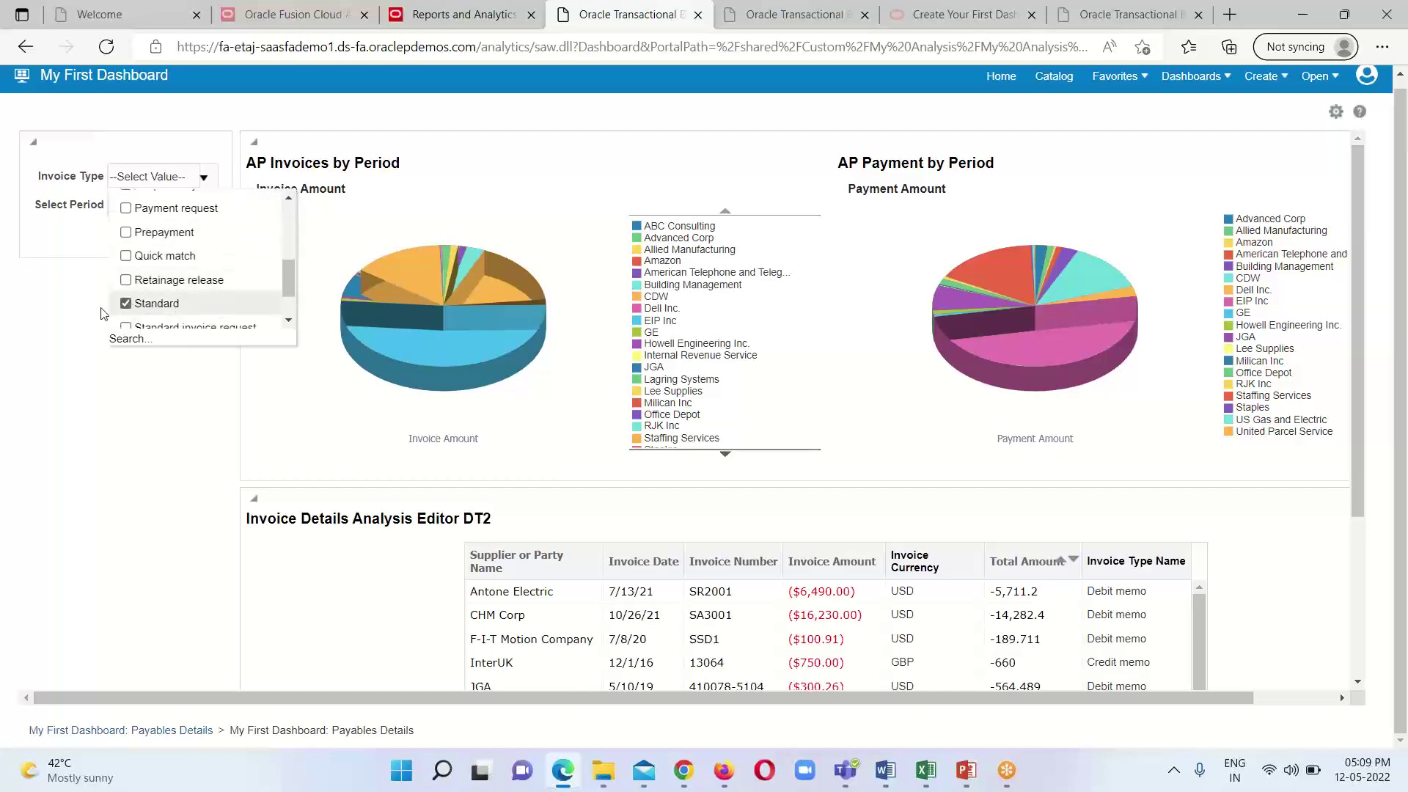
left_click(60, 321)
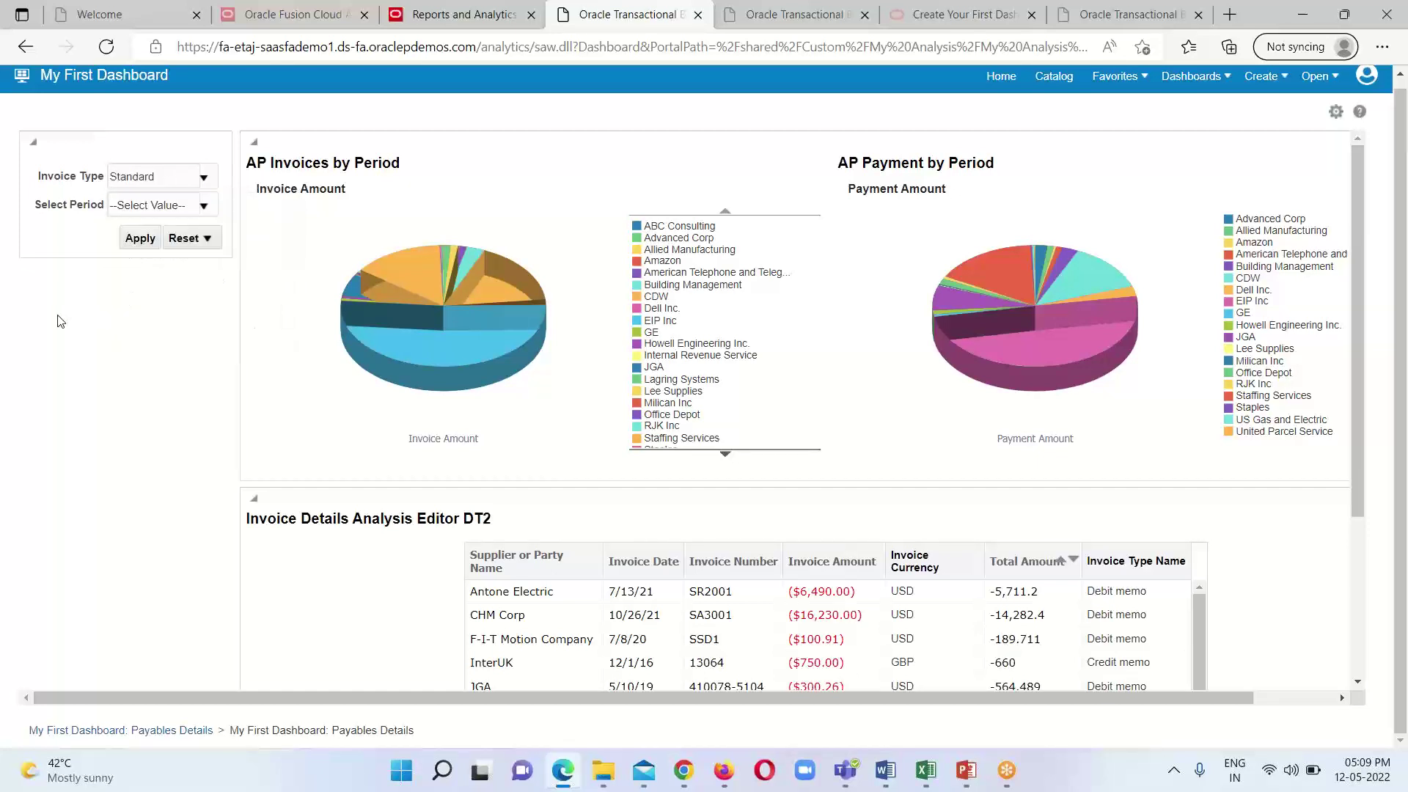
Select period 2021 / 12 in the dashboard prompt and apply the filters.
left_click(205, 207)
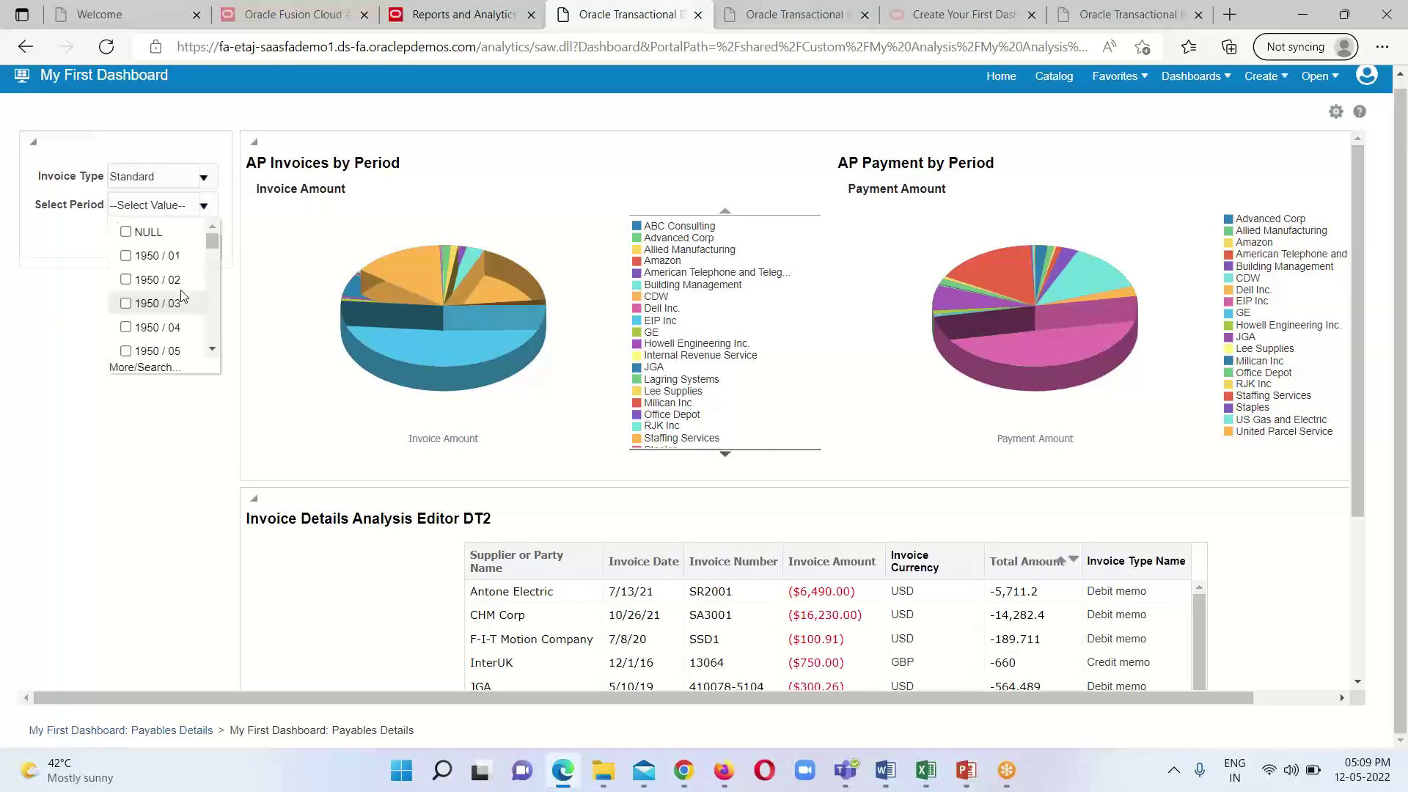
left_click_drag(212, 246, 211, 338)
scroll(194, 308, "up", 6)
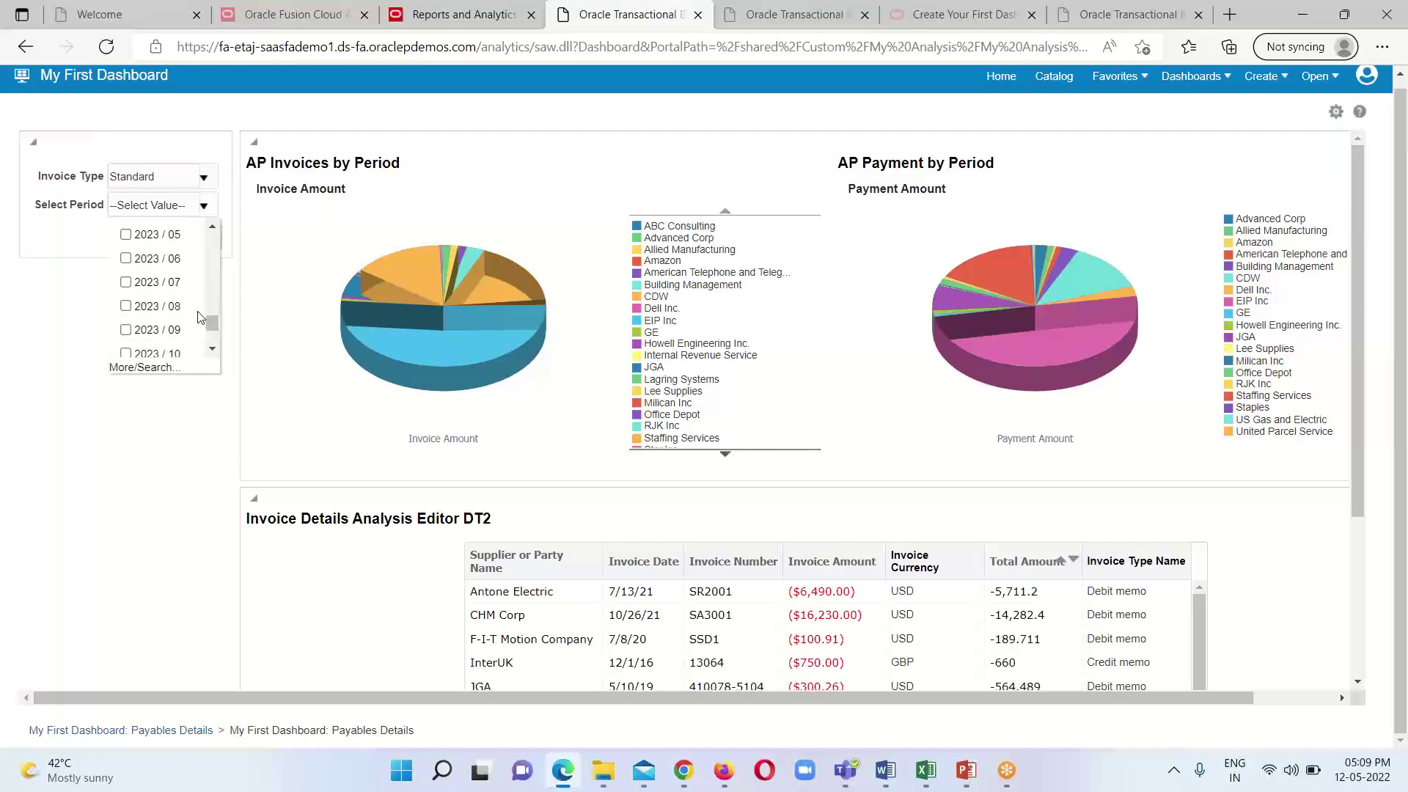
scroll(194, 309, "up", 4)
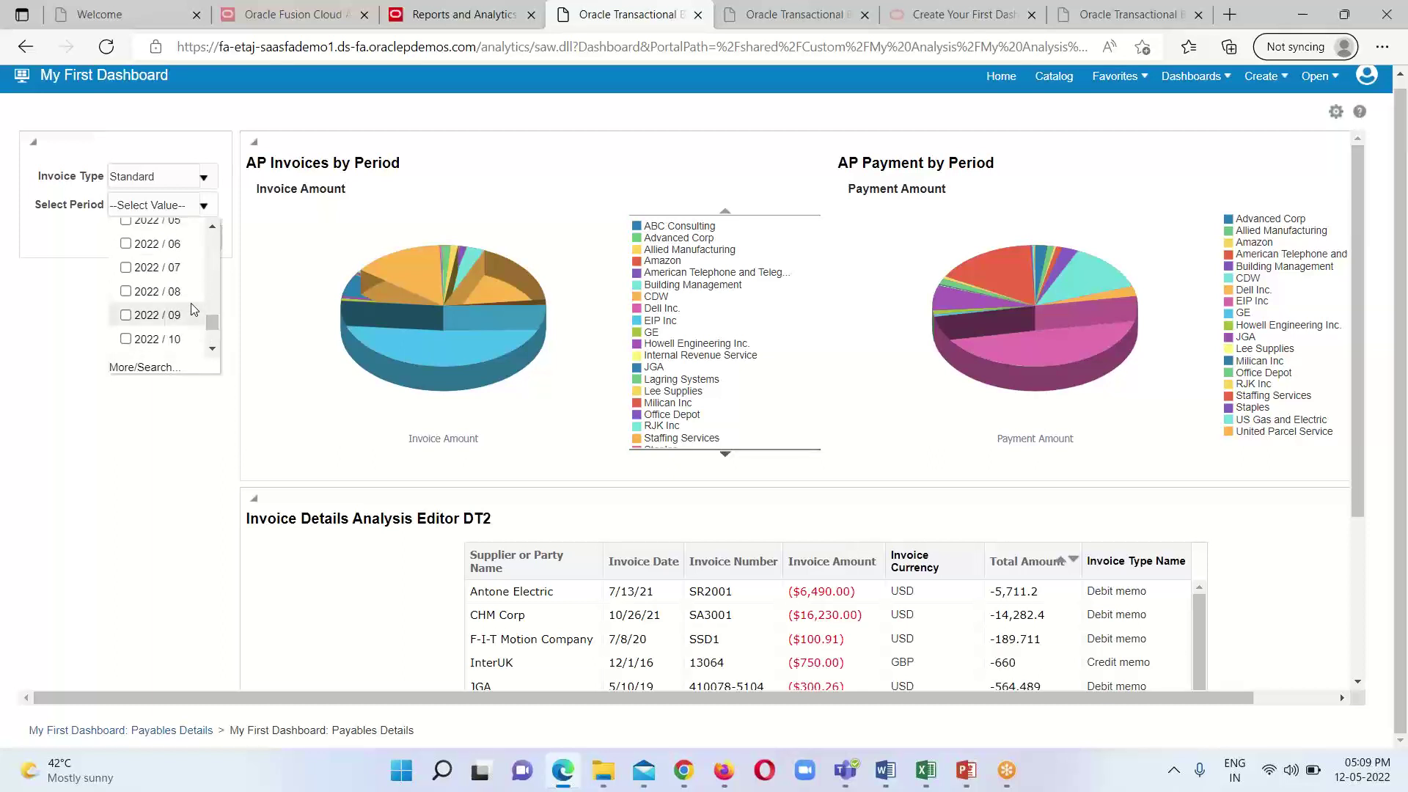
scroll(189, 308, "up", 2)
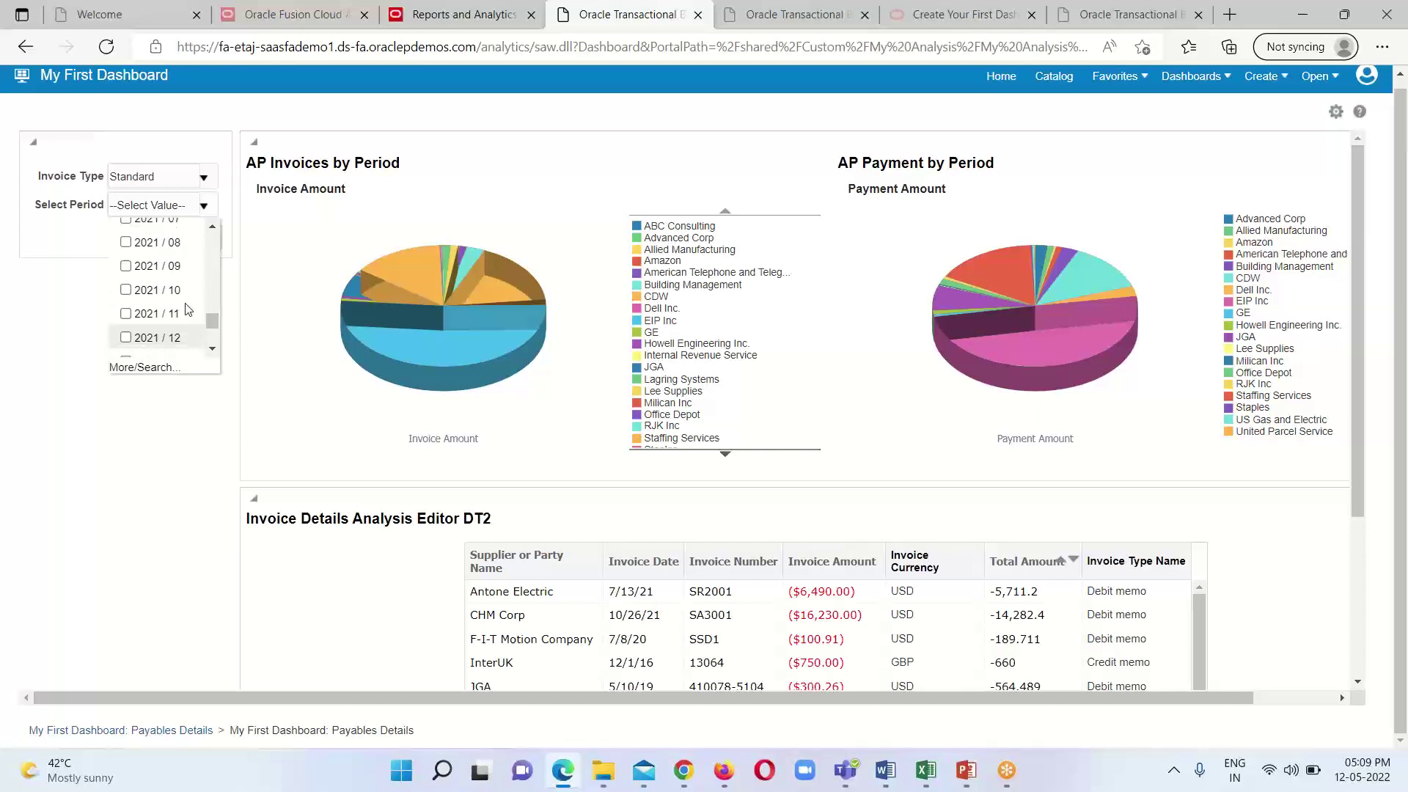
scroll(179, 312, "down", 1)
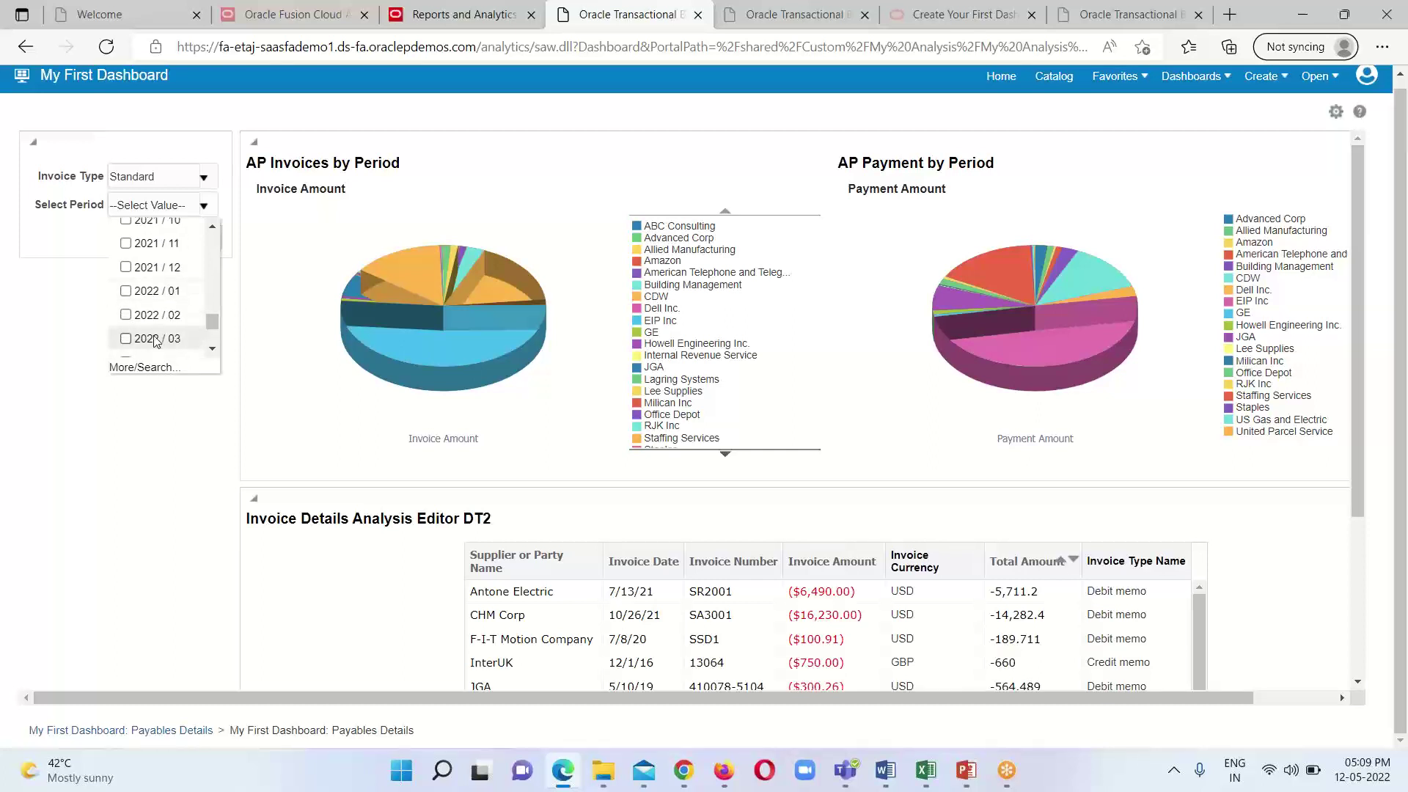
left_click(126, 278)
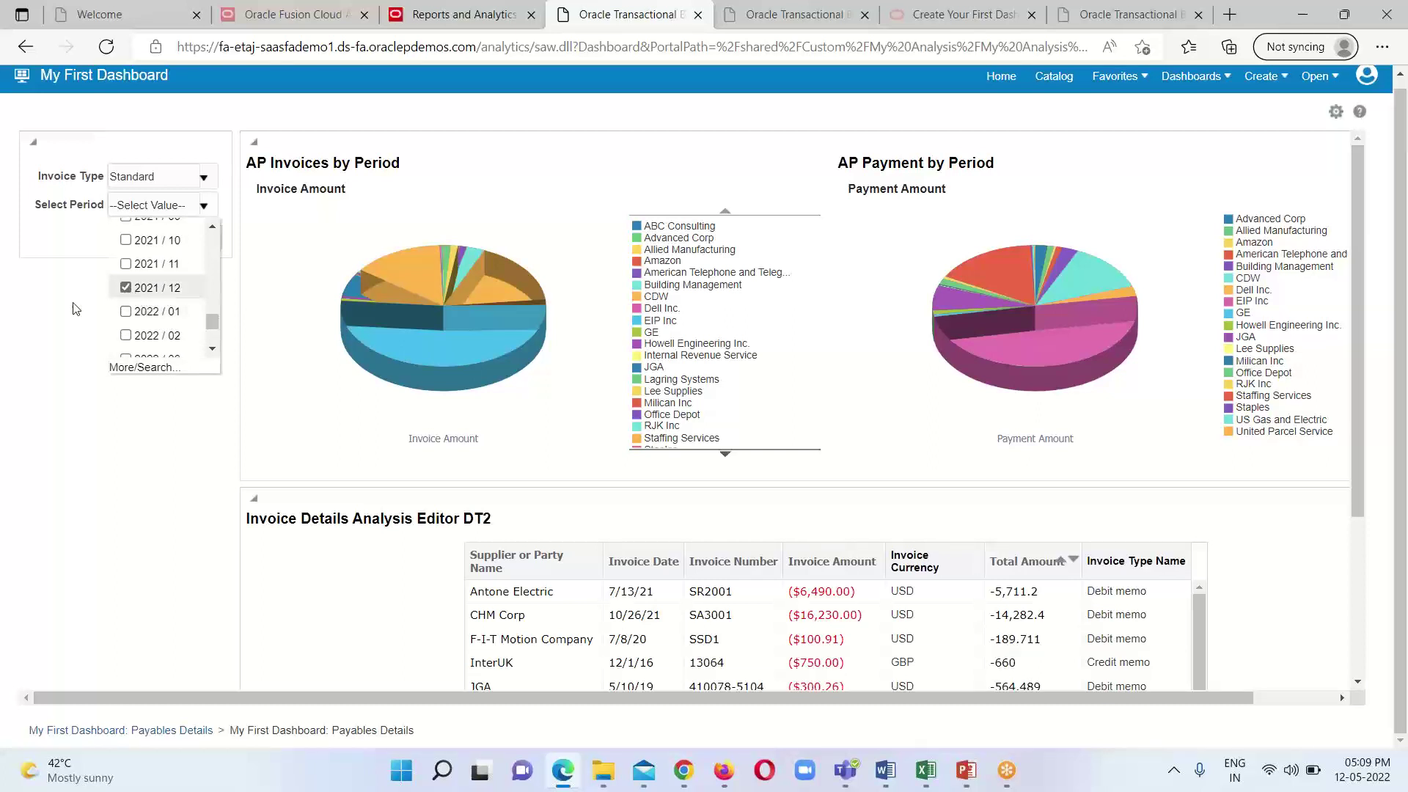
left_click(139, 245)
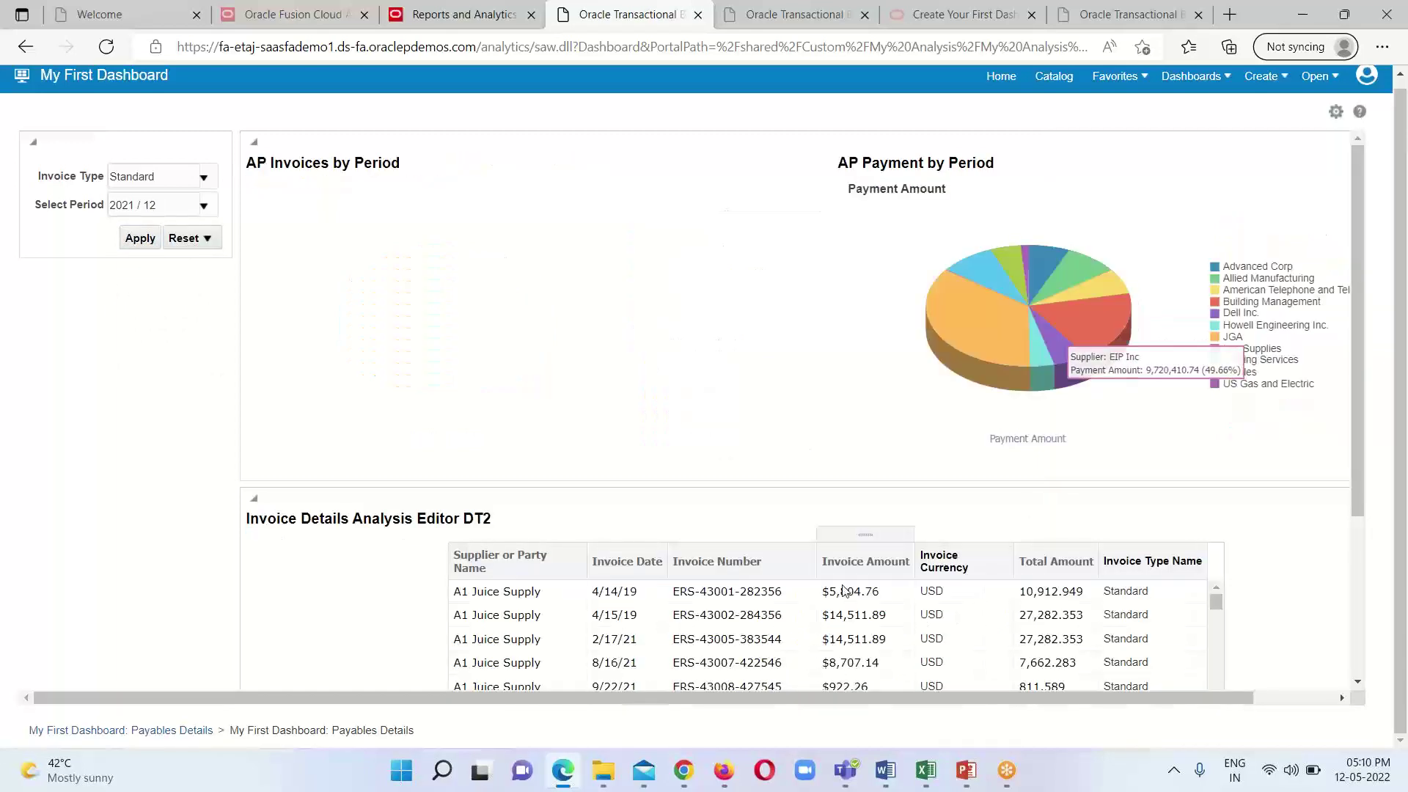
Examine the filtered invoice and payment pie charts and the rows of the invoice details table.
scroll(763, 484, "down", 5)
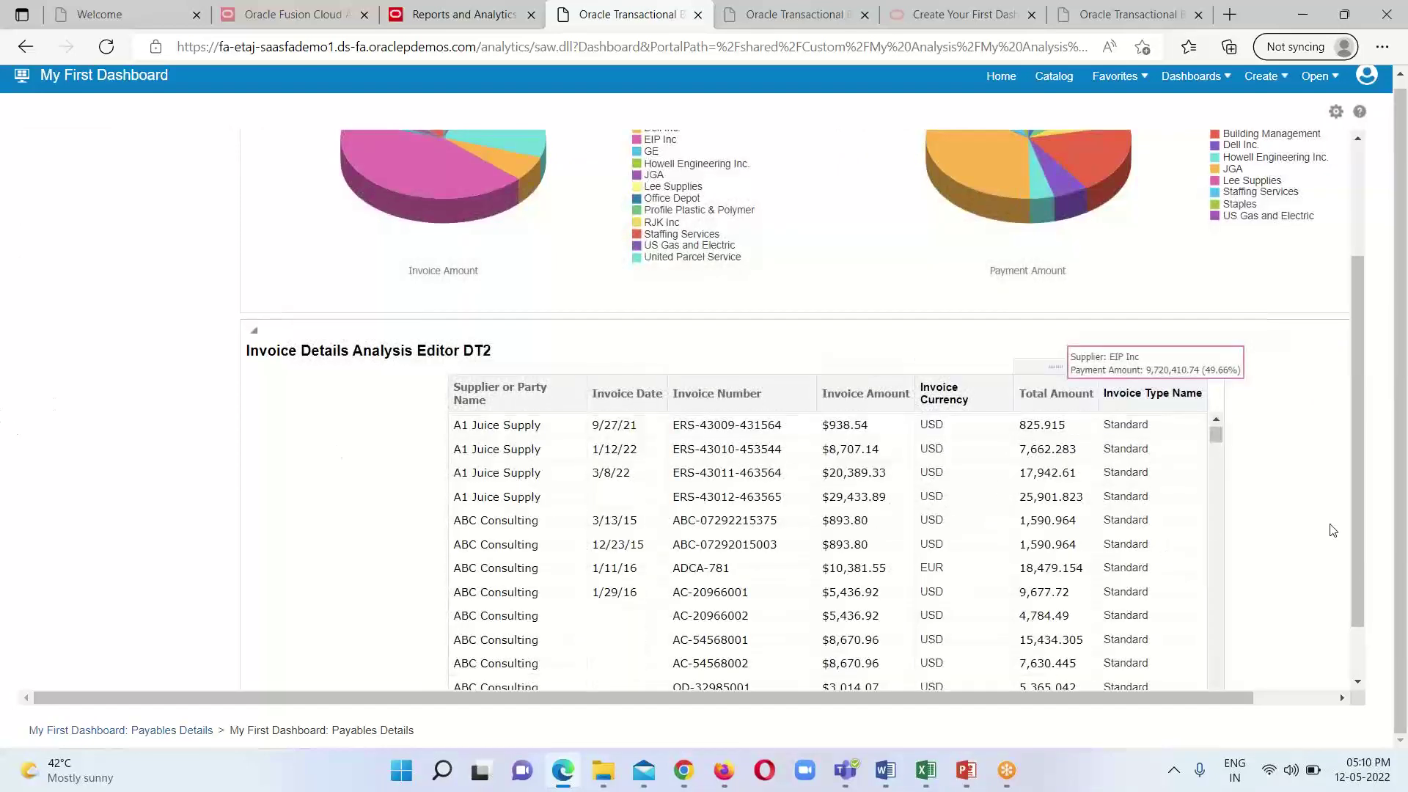
scroll(121, 395, "up", 2)
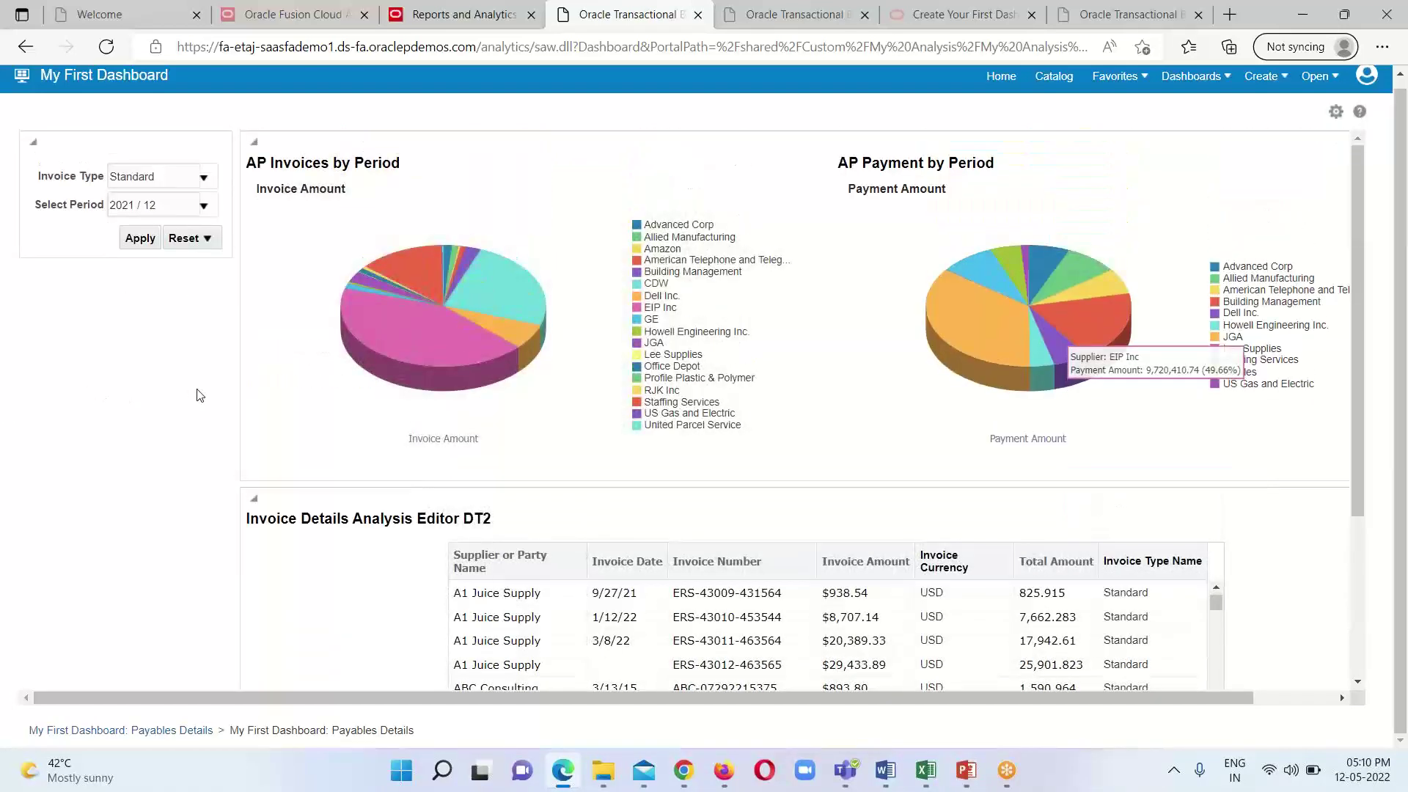
scroll(169, 419, "down", 3)
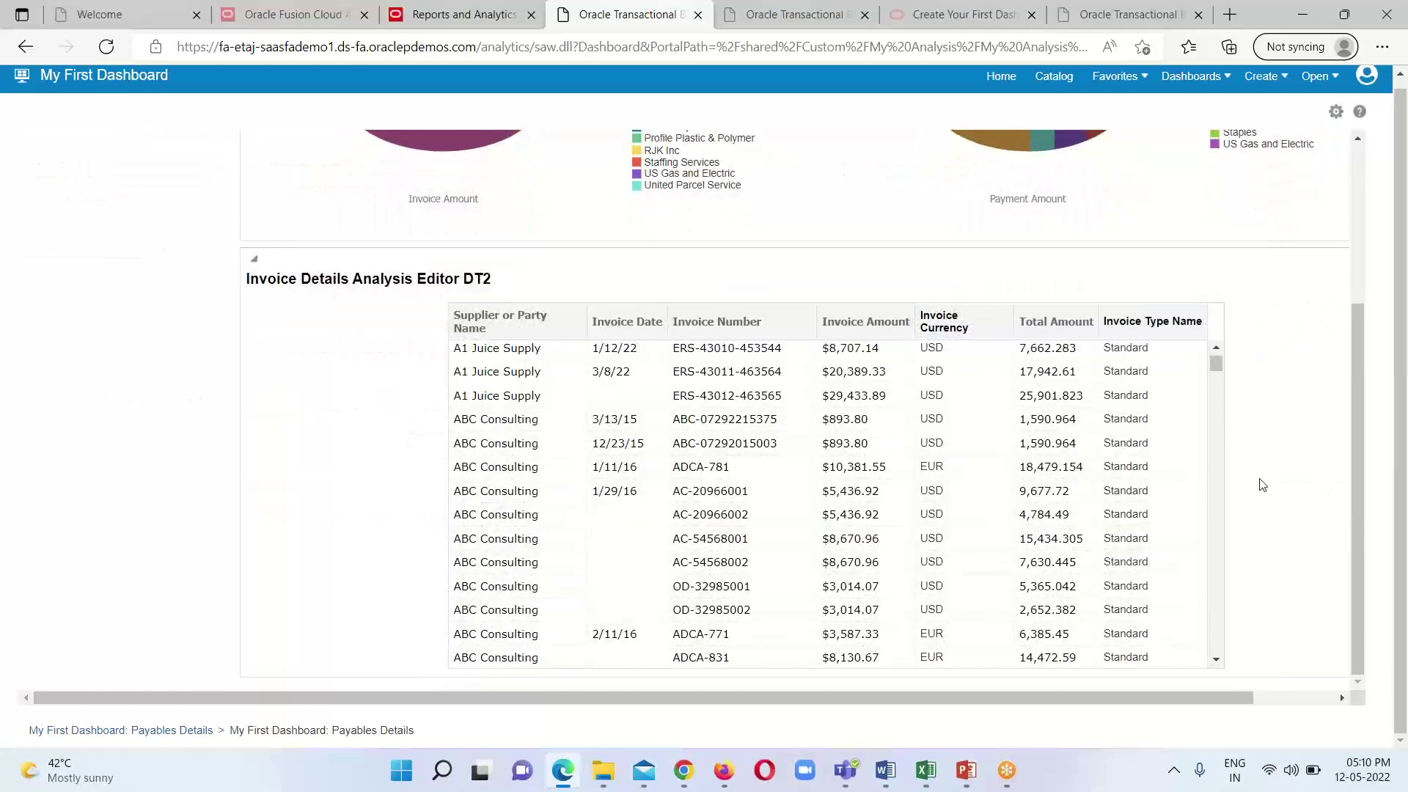
scroll(1158, 447, "up", 3)
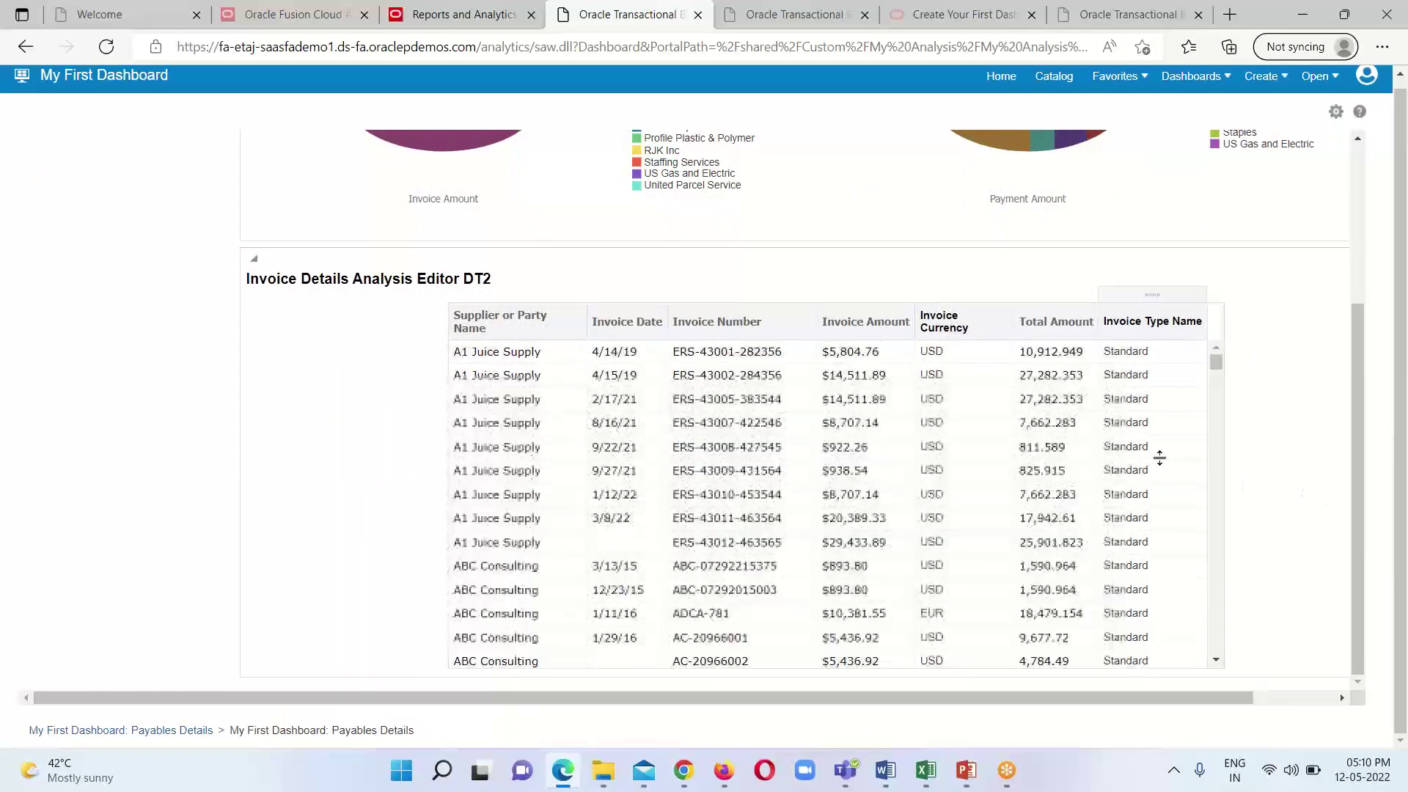
scroll(53, 315, "up", 3)
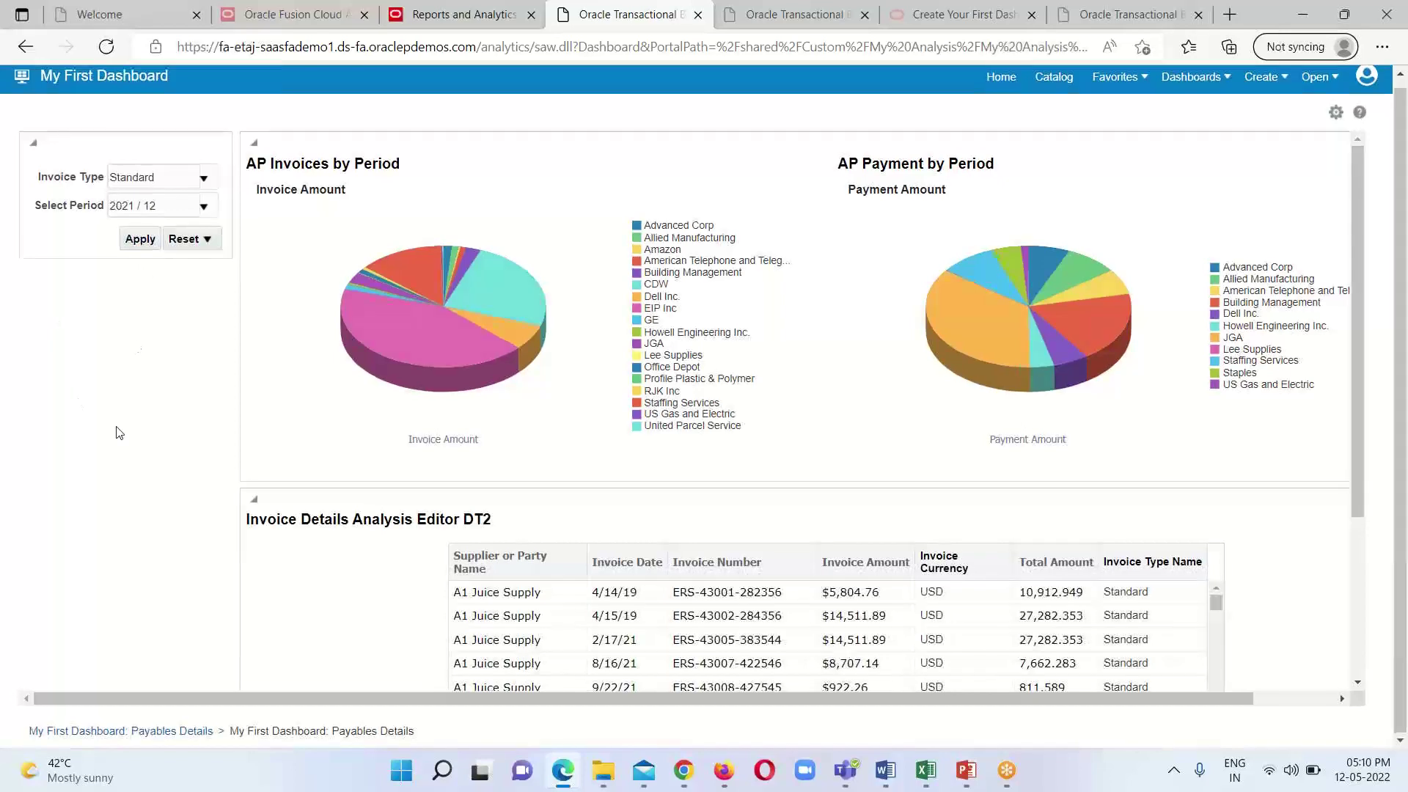
scroll(116, 430, "up", 1)
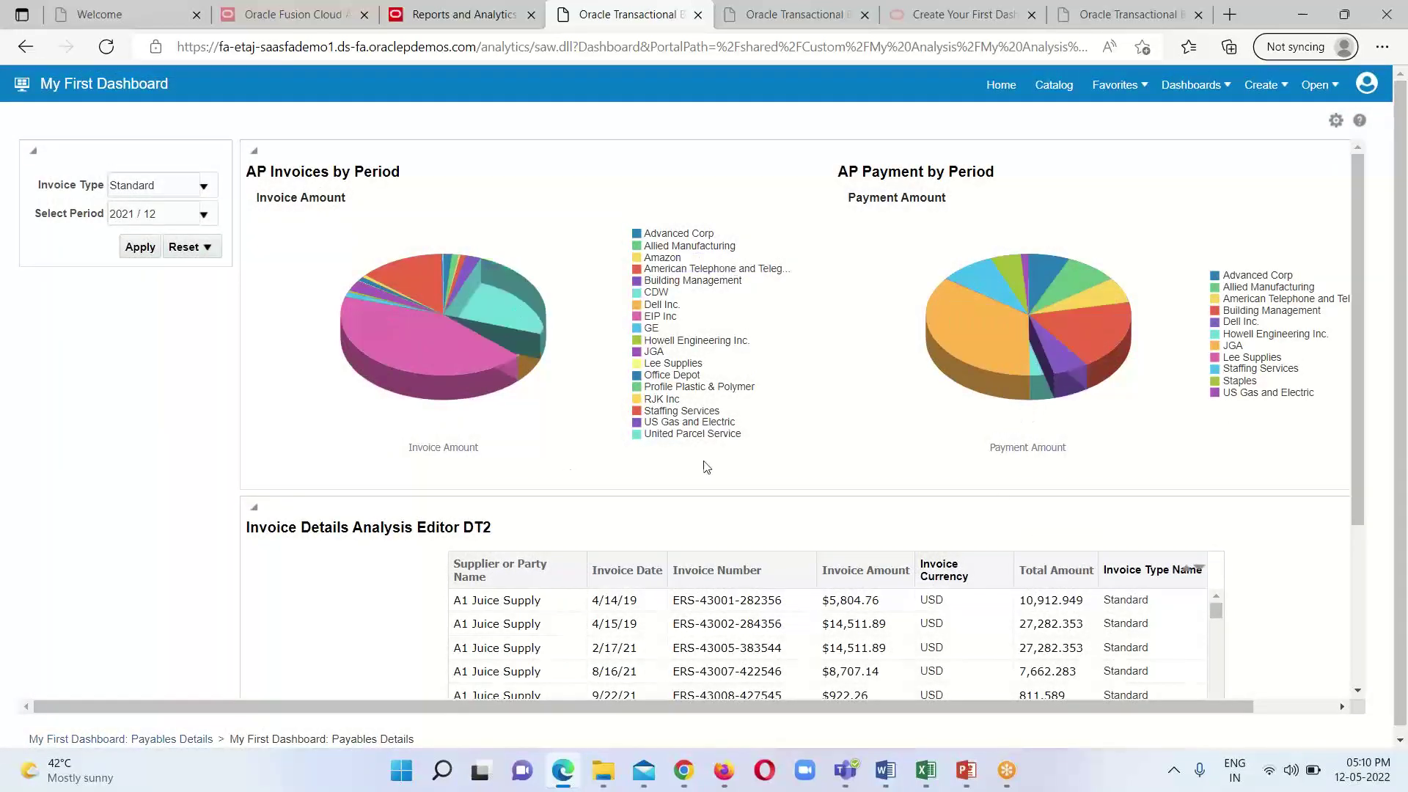
scroll(1075, 466, "down", 2)
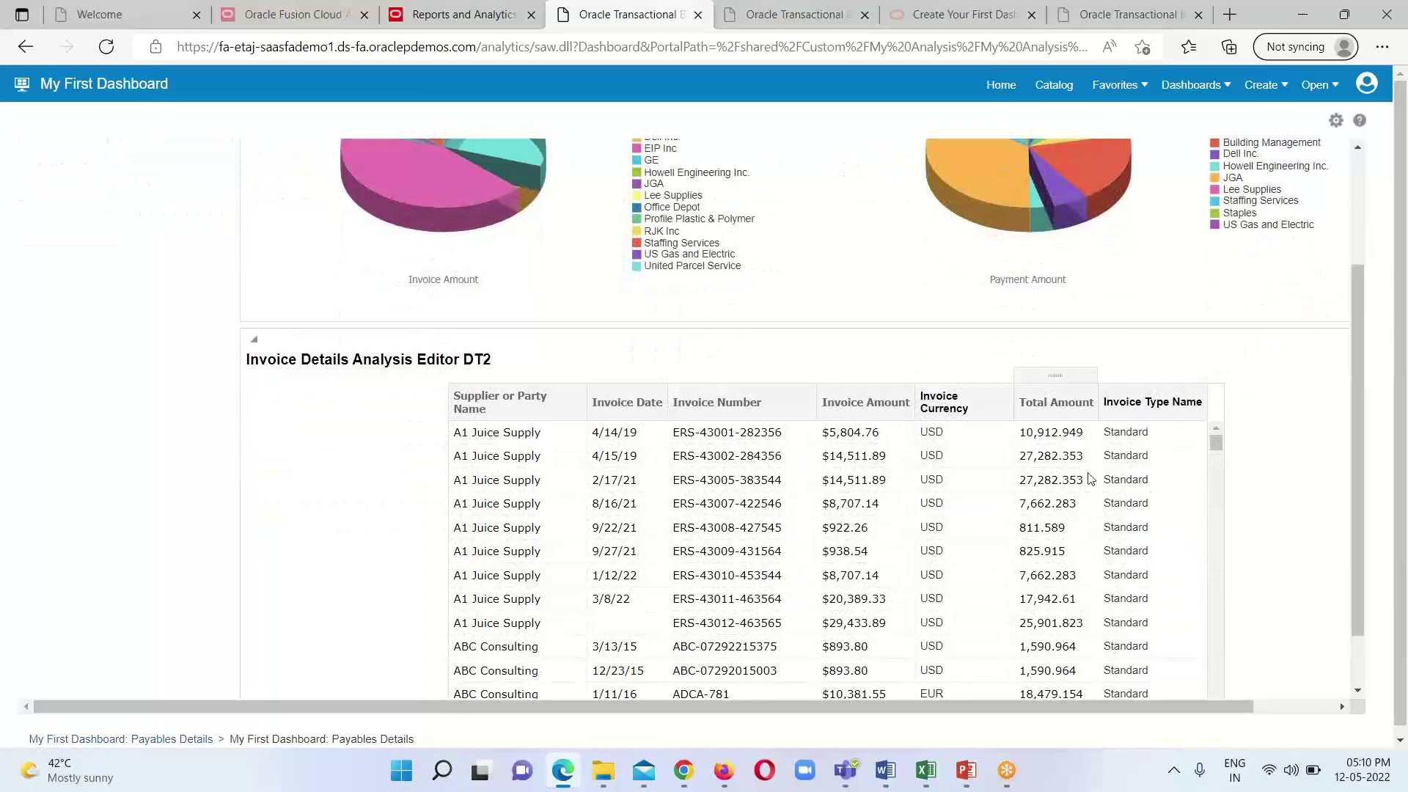
scroll(1085, 395, "up", 1)
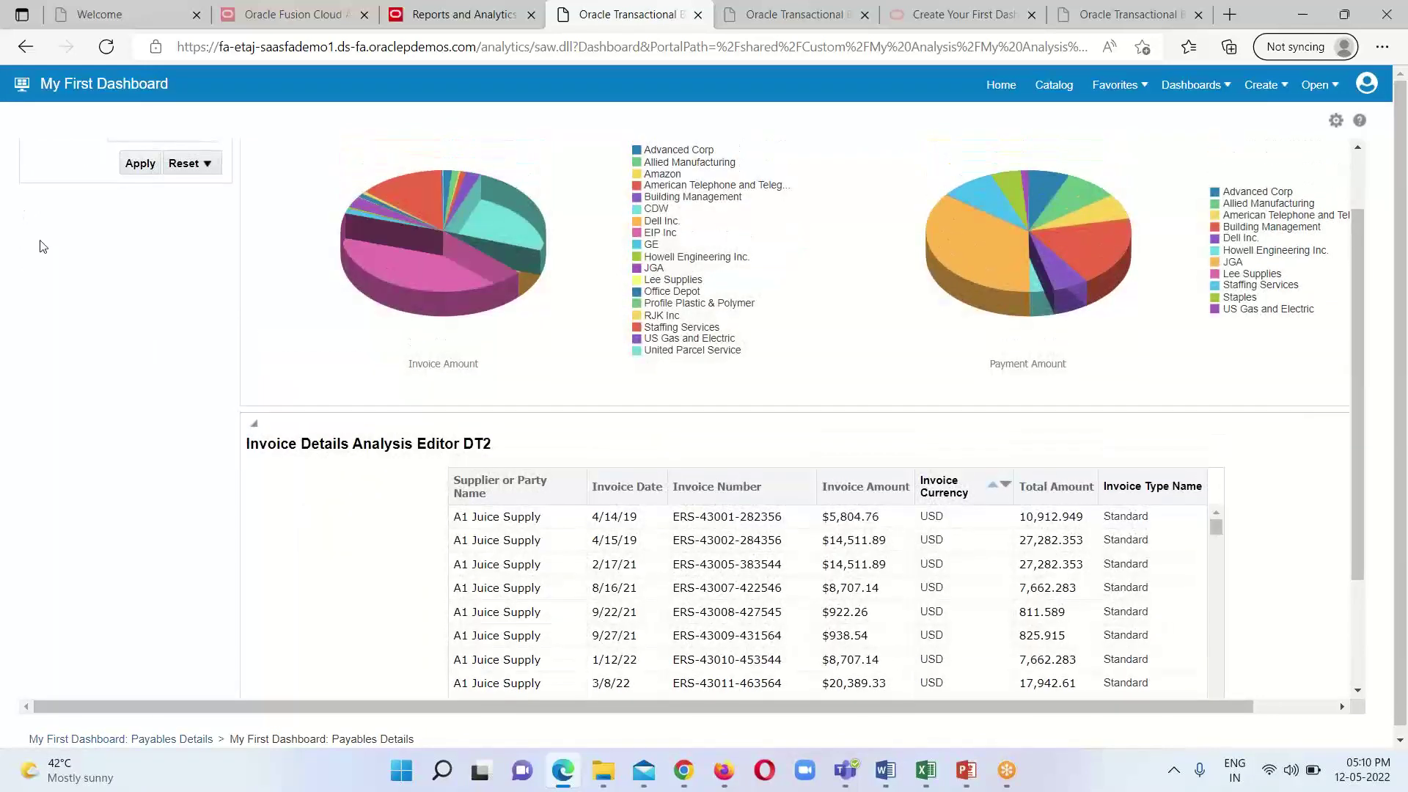
scroll(1167, 411, "up", 1)
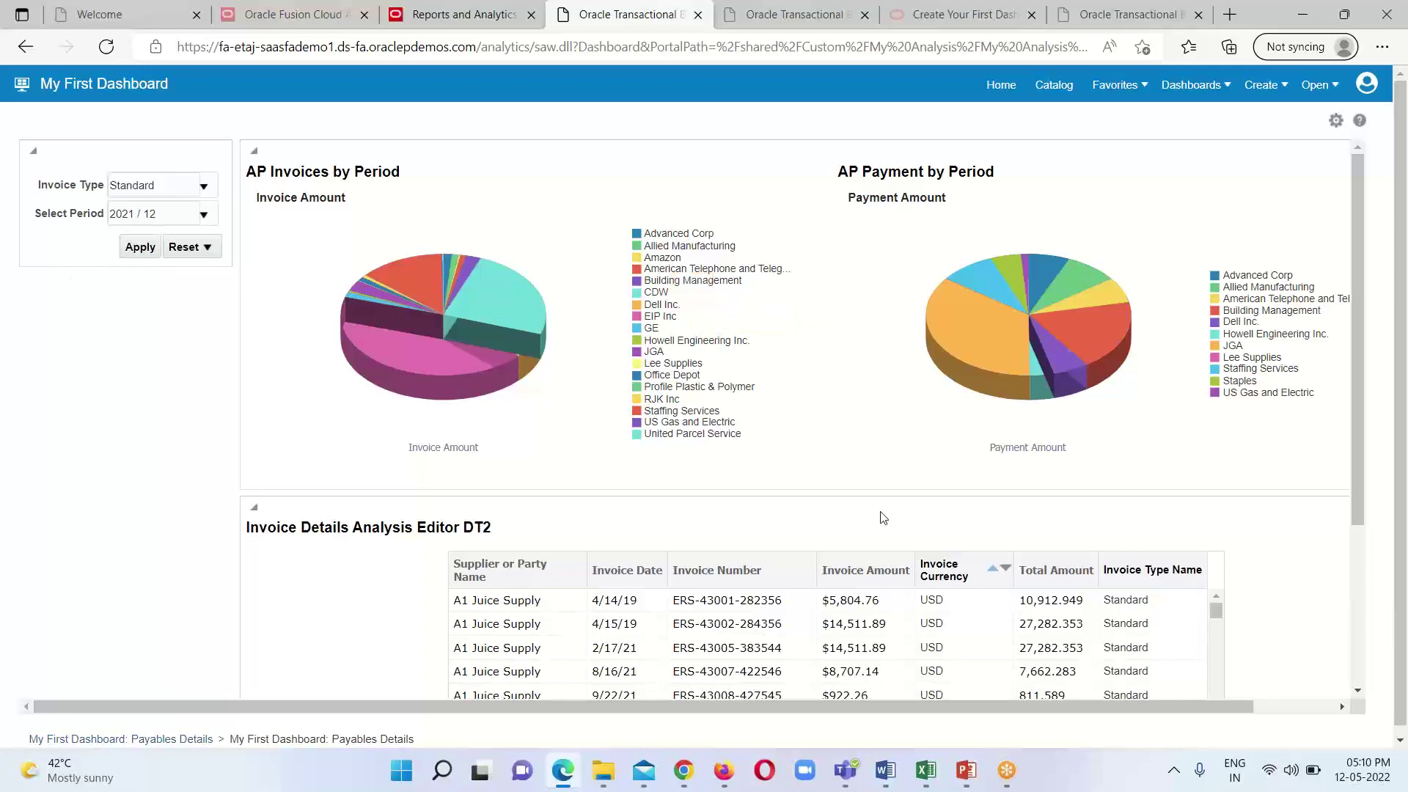
scroll(1100, 458, "down", 3)
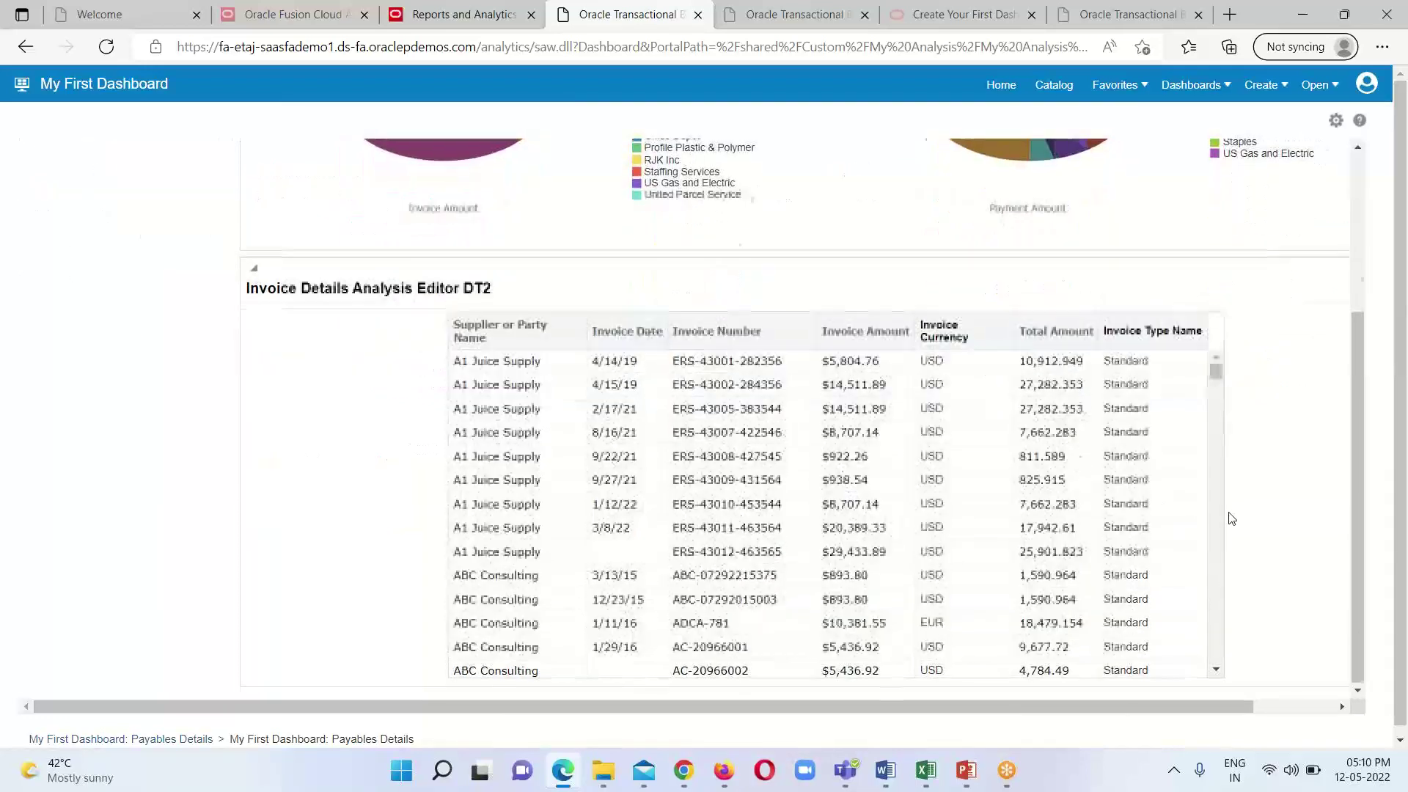
scroll(1225, 519, "up", 3)
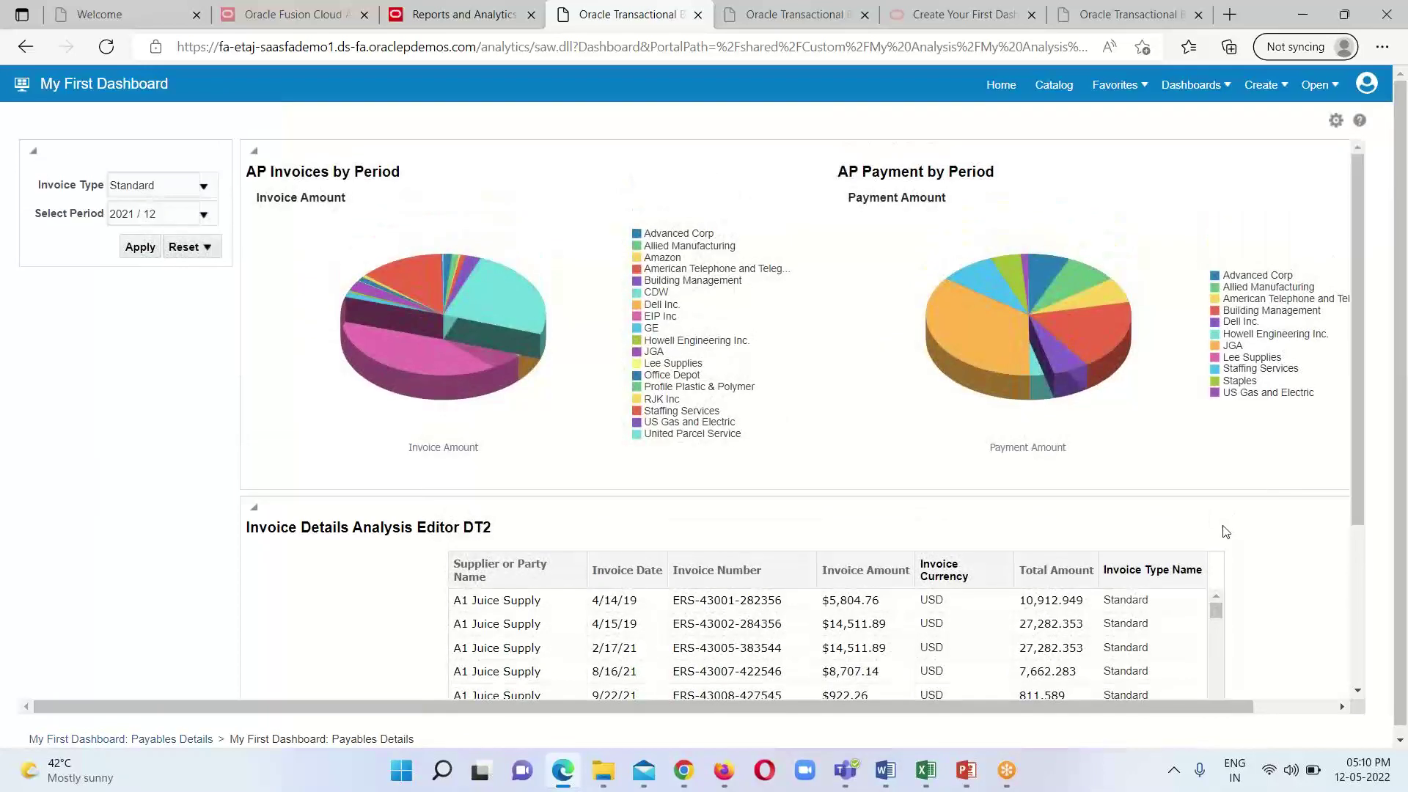